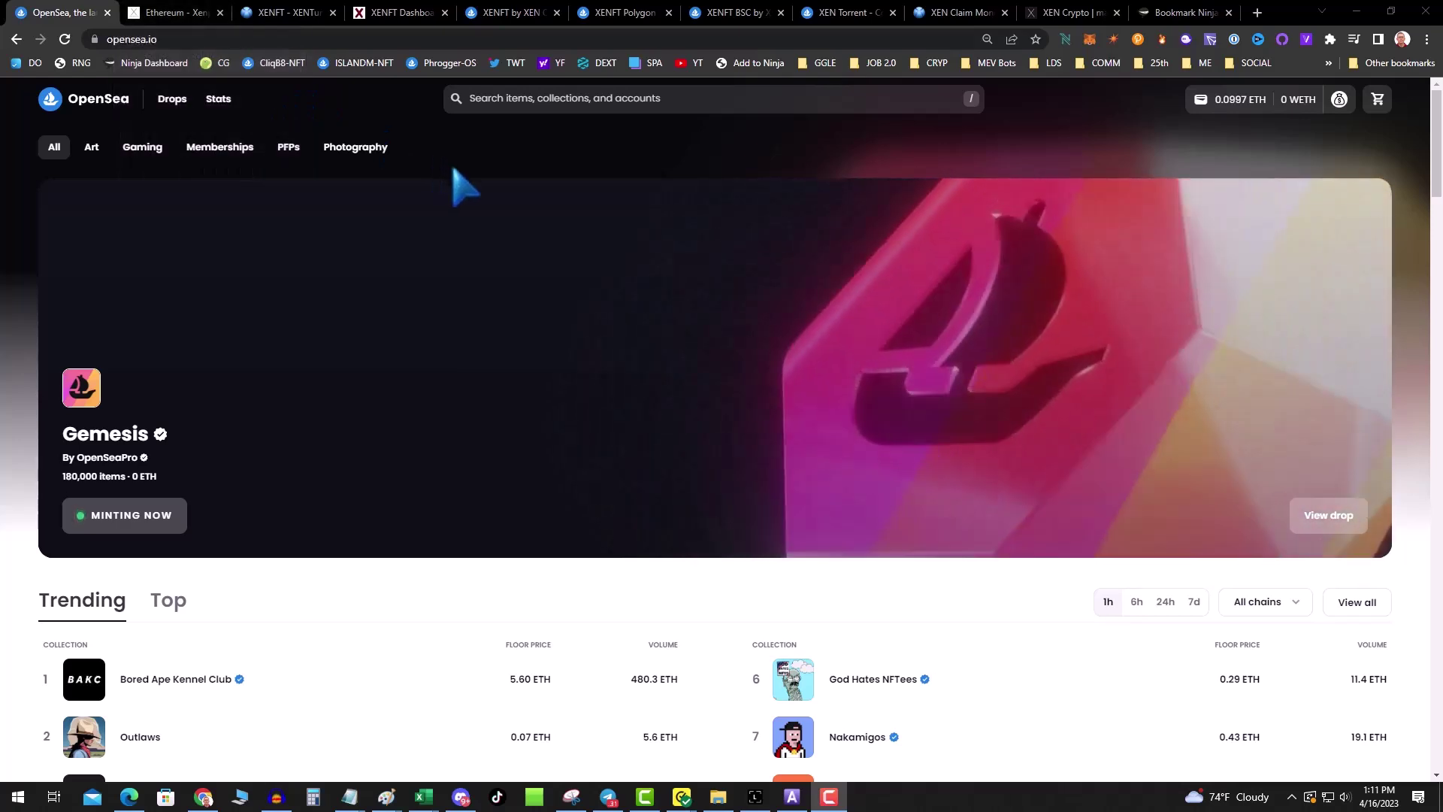
- Look over the XENTurbo marketplace, My XENFTs and Xenpedia pages, moving the XEN Crypto page in the tab order
{"action": "left_click", "coordinate": [289, 13]}
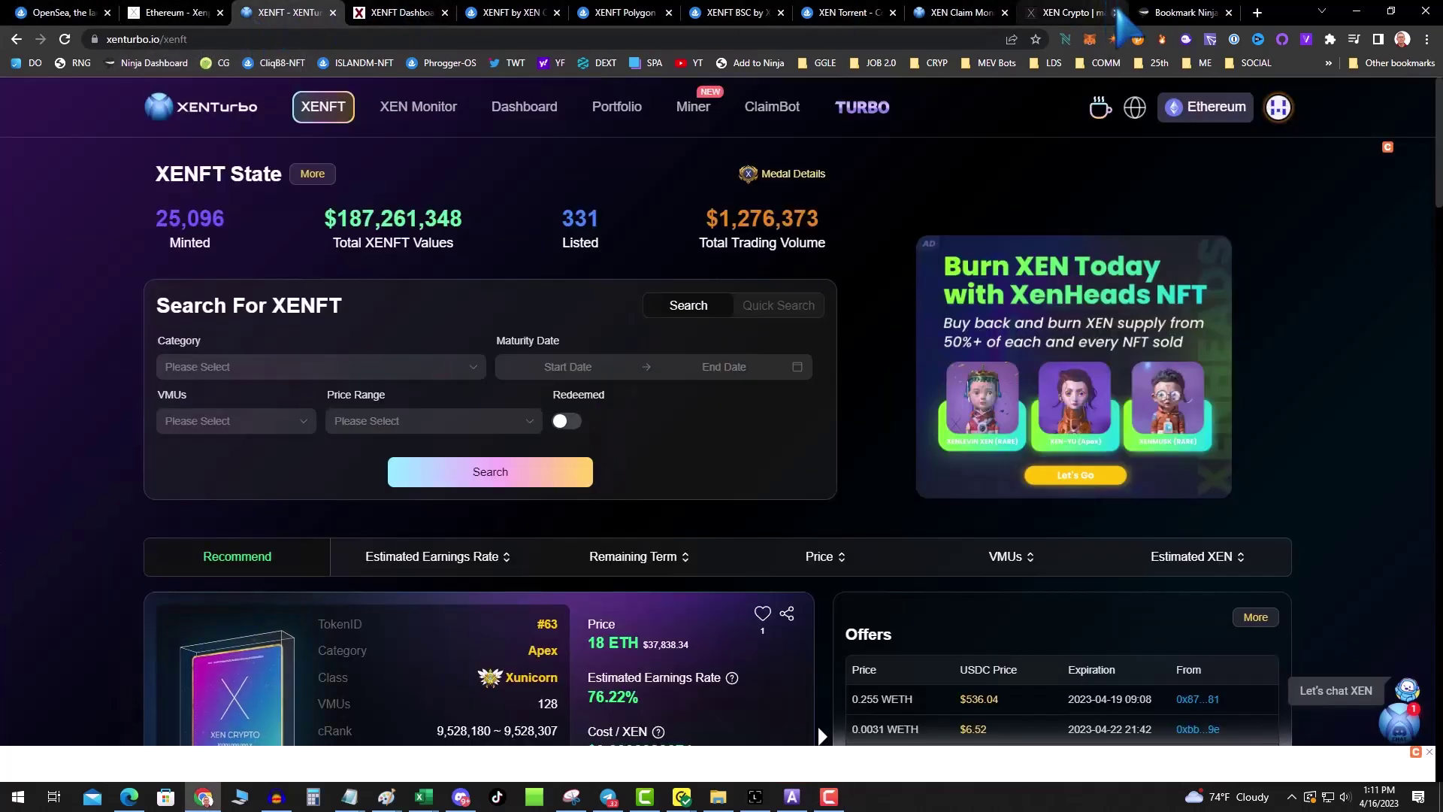
{"action": "left_click", "coordinate": [1074, 12]}
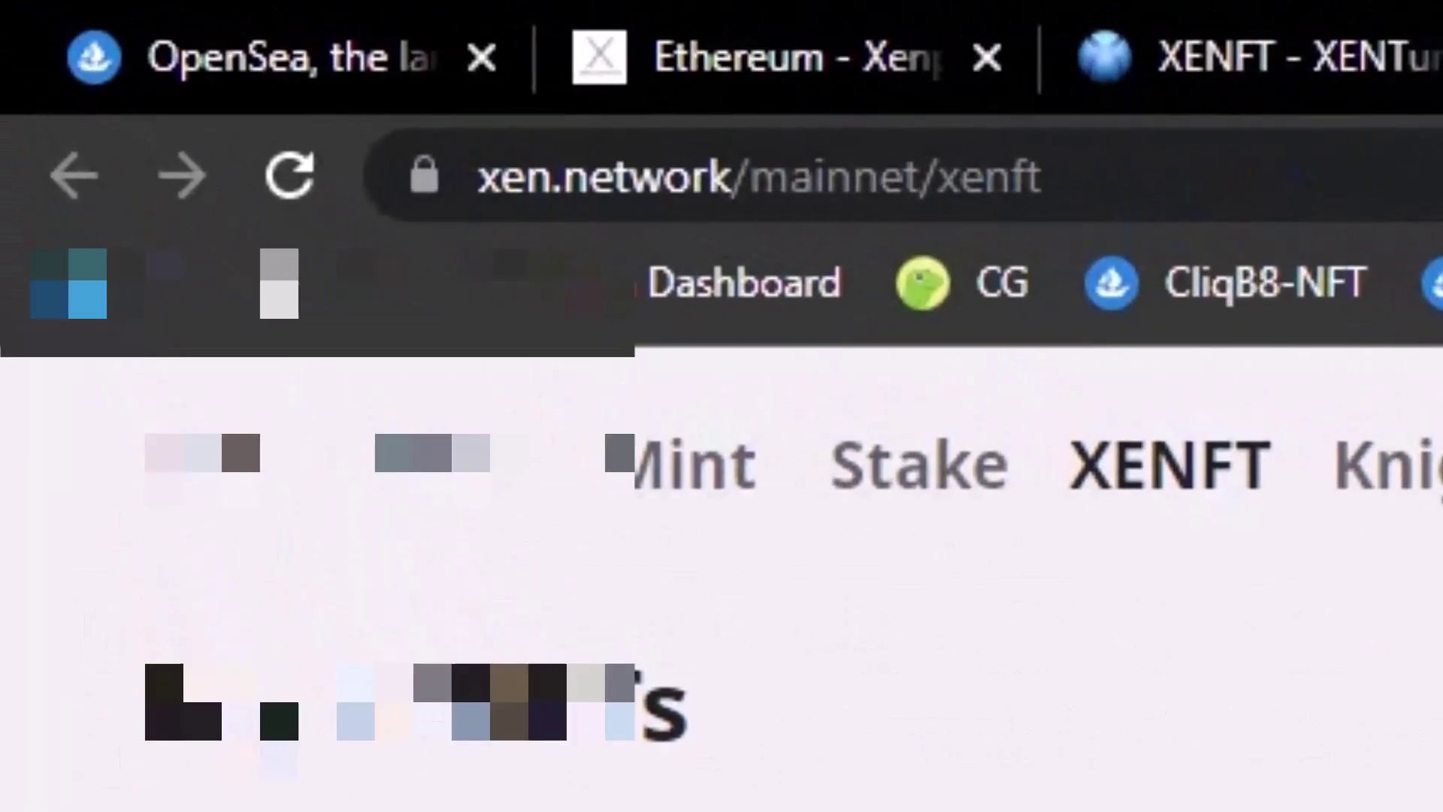
{"action": "left_click_drag", "start_coordinate": [1428, 38], "coordinate": [852, 64]}
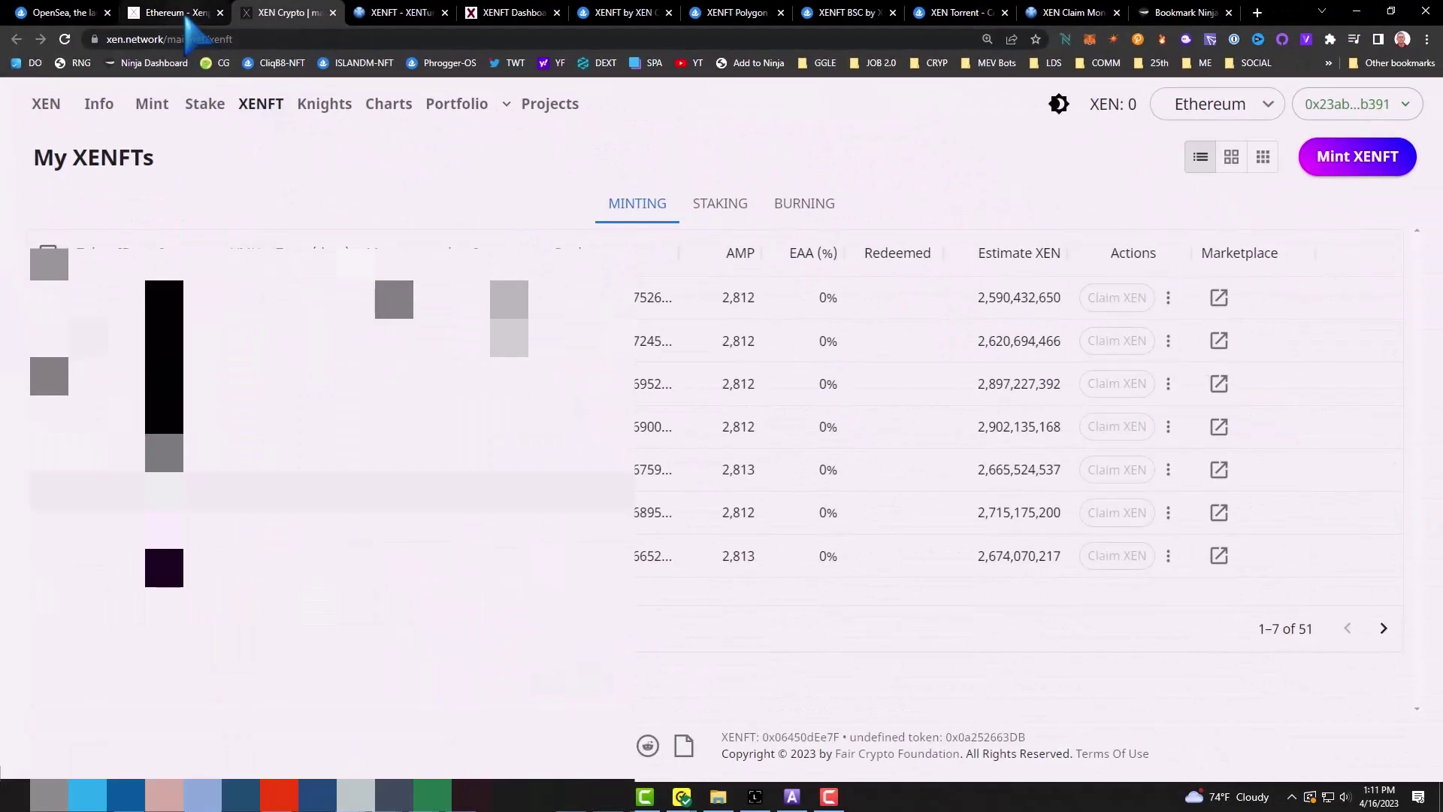
{"action": "left_click", "coordinate": [842, 66]}
{"action": "left_click", "coordinate": [284, 12]}
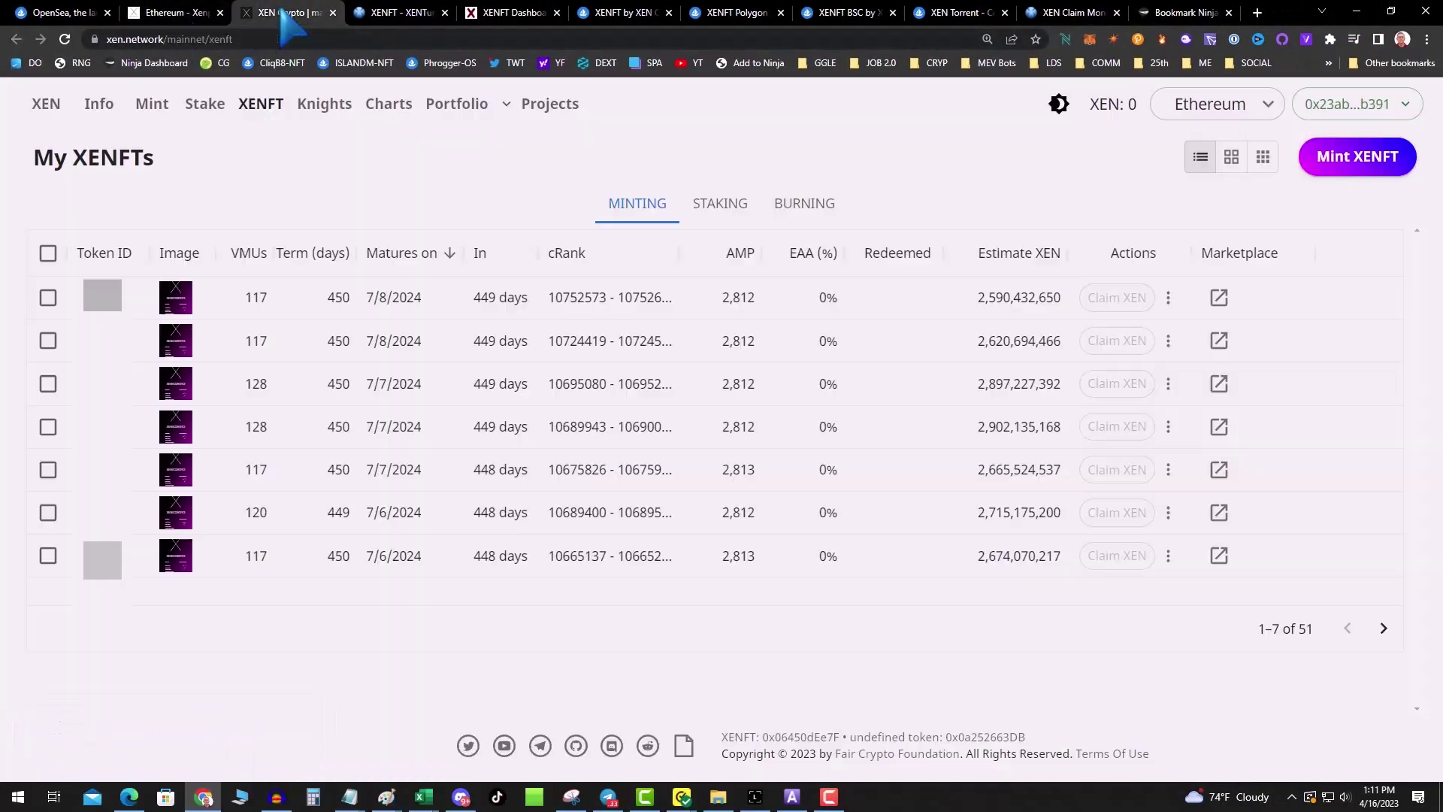
- Check the available chains while keeping Ethereum, then show Xenpedia's Ethereum chain info
{"action": "left_click", "coordinate": [1223, 105]}
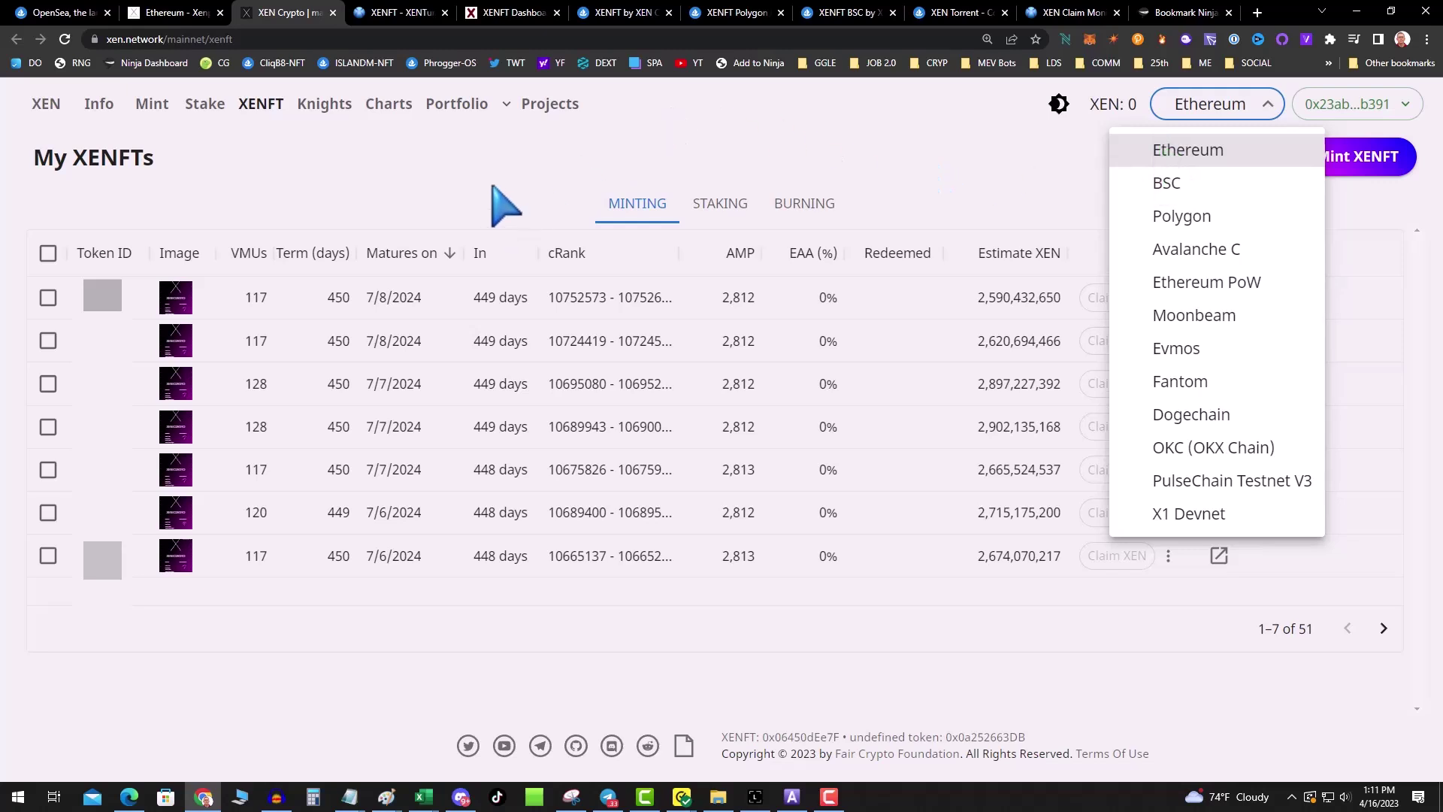
{"action": "left_click", "coordinate": [204, 113]}
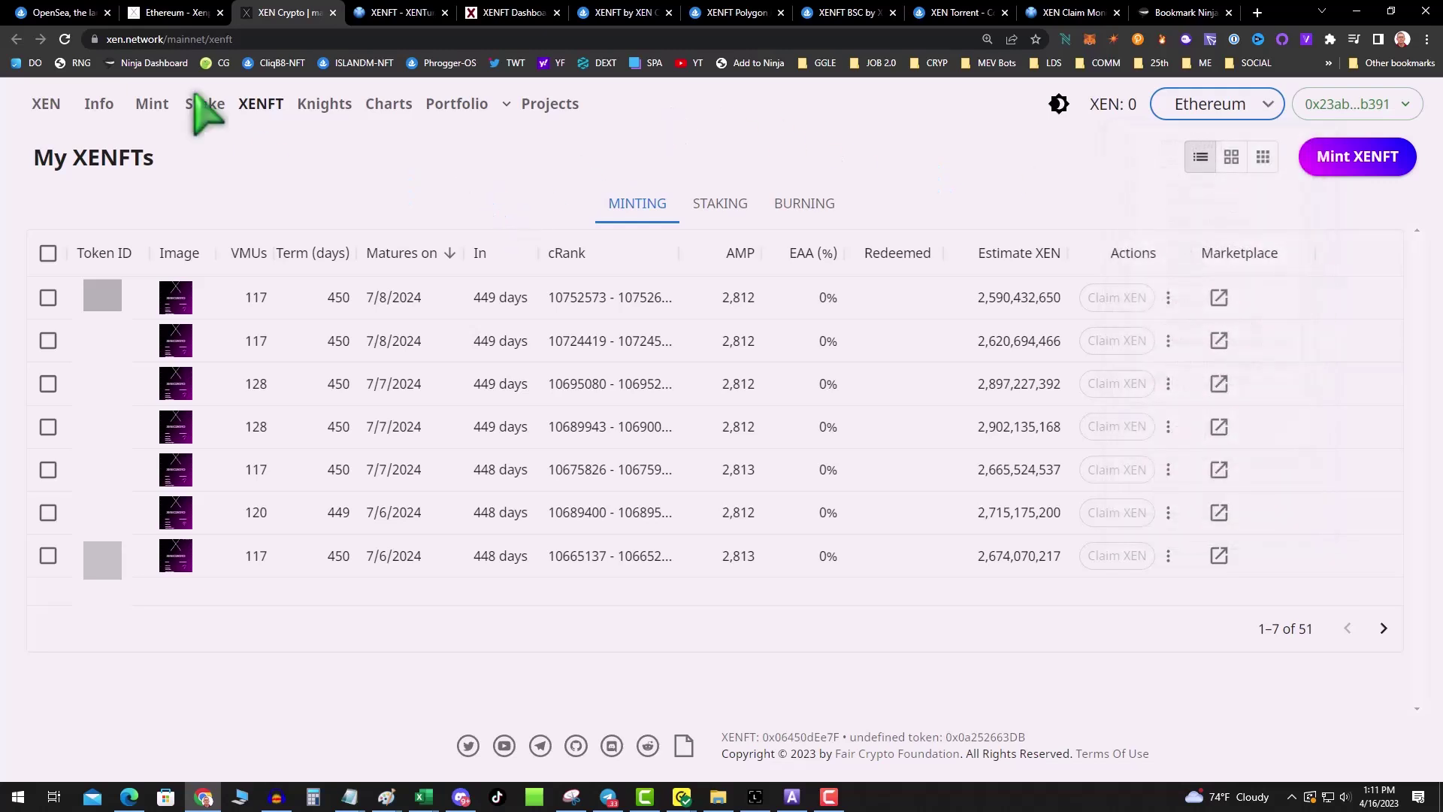
{"action": "left_click", "coordinate": [174, 17]}
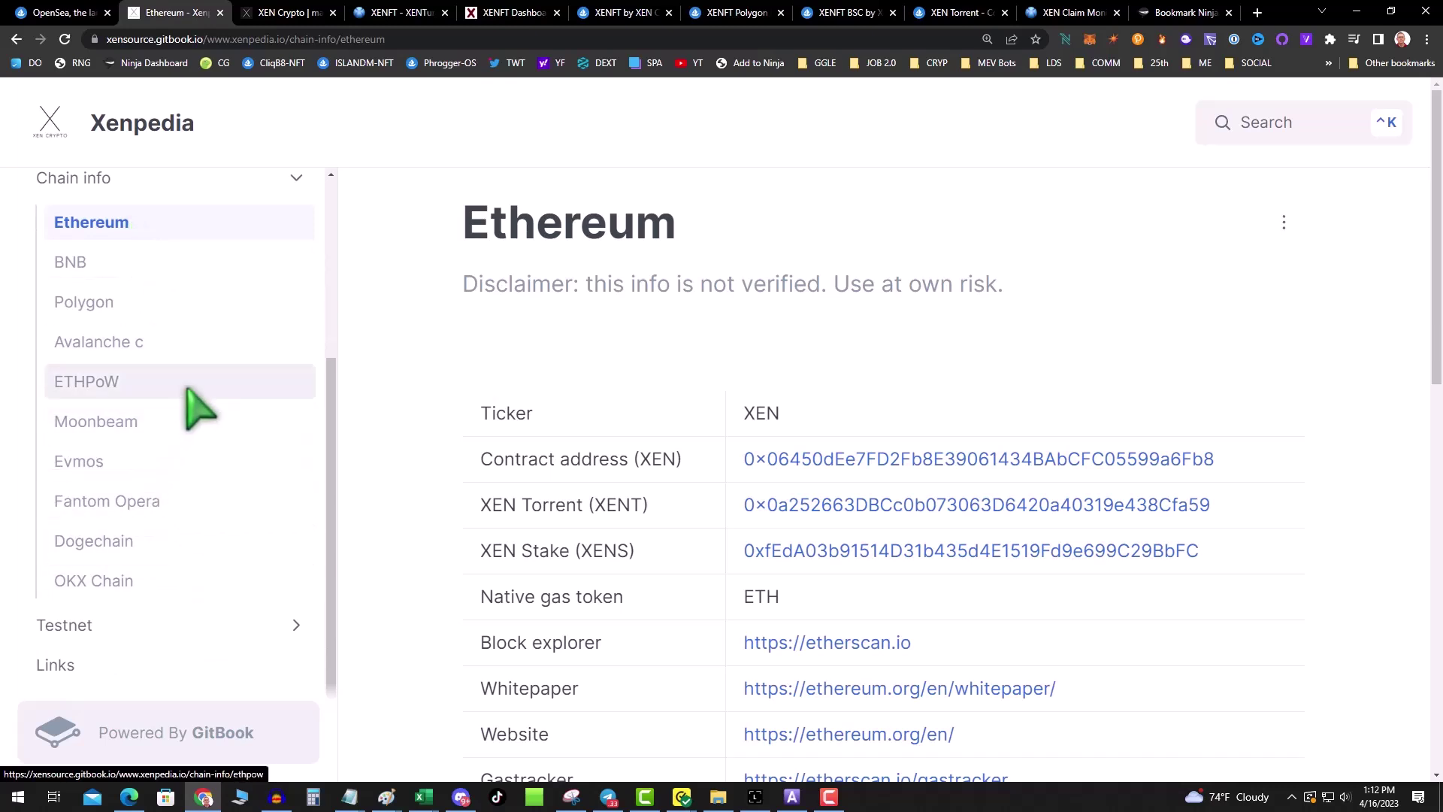
- Compare Xenpedia's BNB chain info with the Ethereum chain info
{"action": "scroll", "coordinate": [188, 389], "scroll_direction": "up", "scroll_amount": 2}
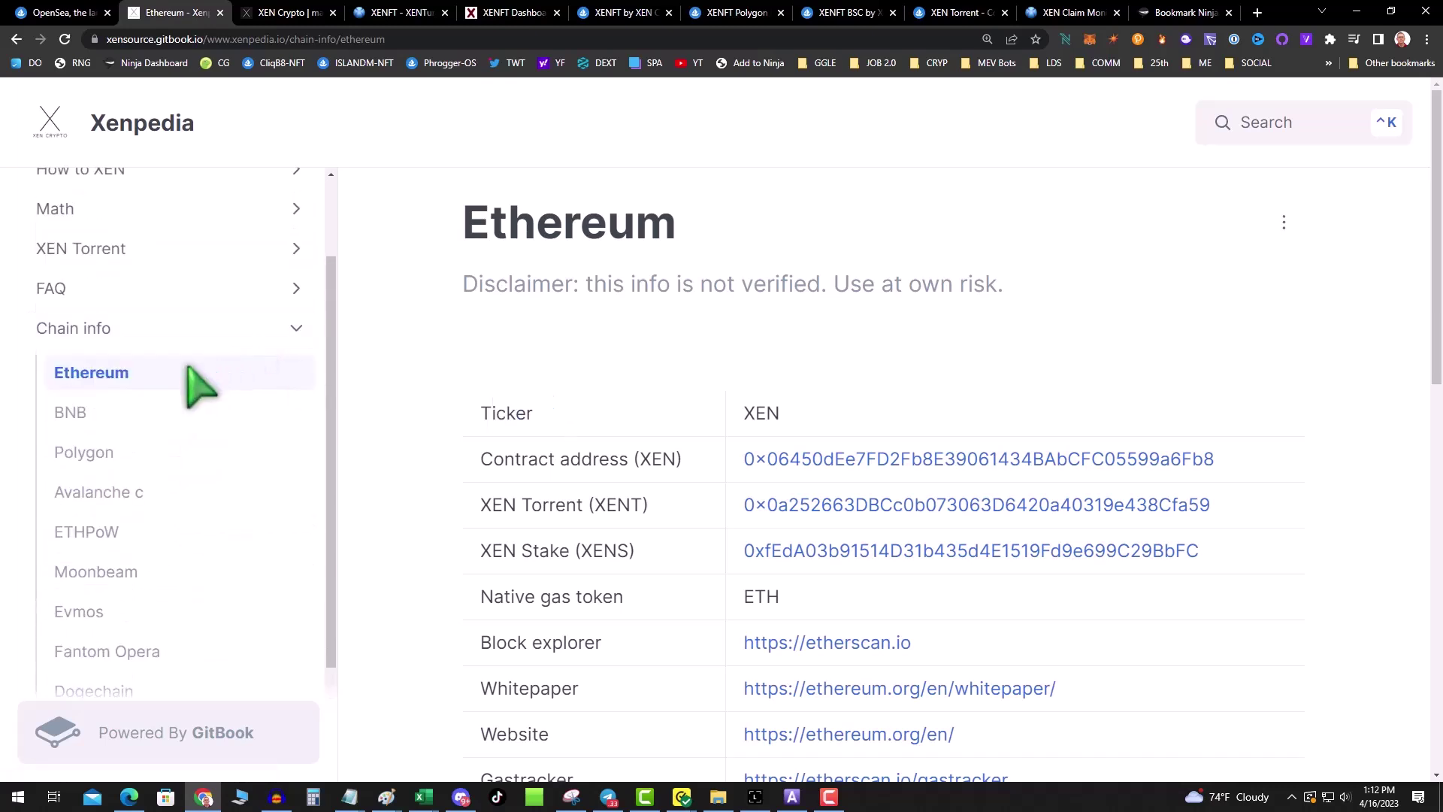
{"action": "left_click", "coordinate": [105, 418]}
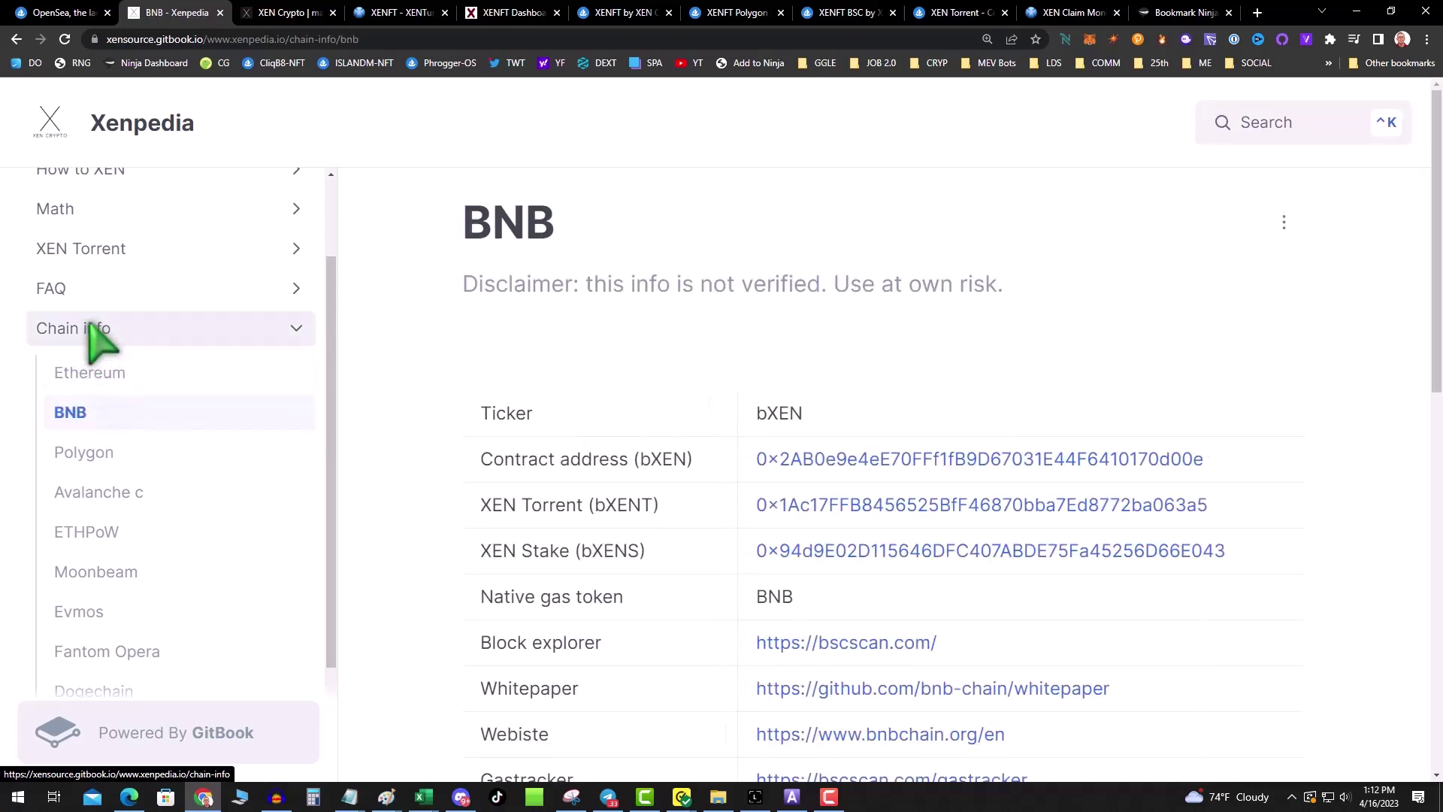
{"action": "left_click", "coordinate": [105, 374]}
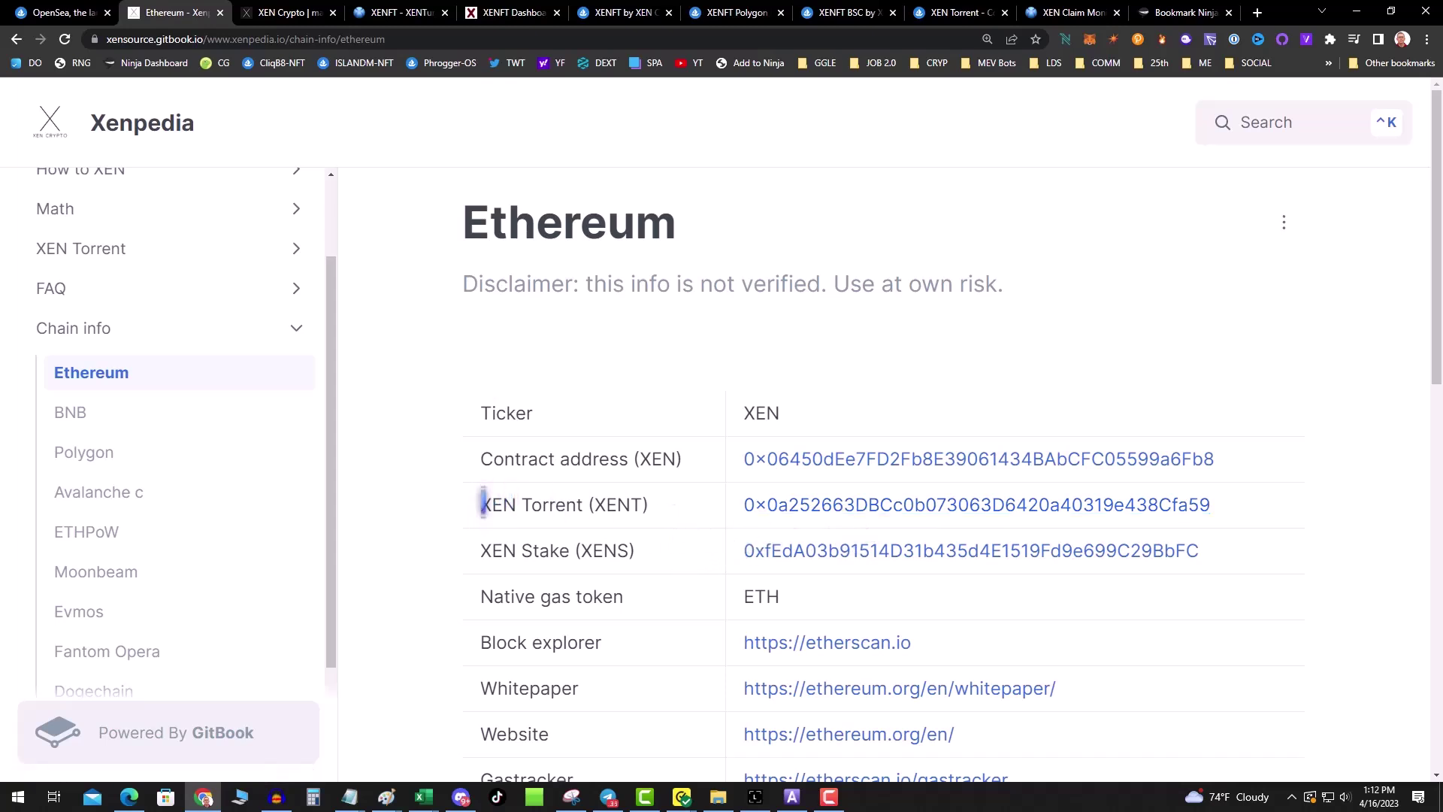
- Copy the link address of the Ethereum XEN Torrent (XENT) contract
{"action": "left_click_drag", "start_coordinate": [482, 502], "coordinate": [656, 504]}
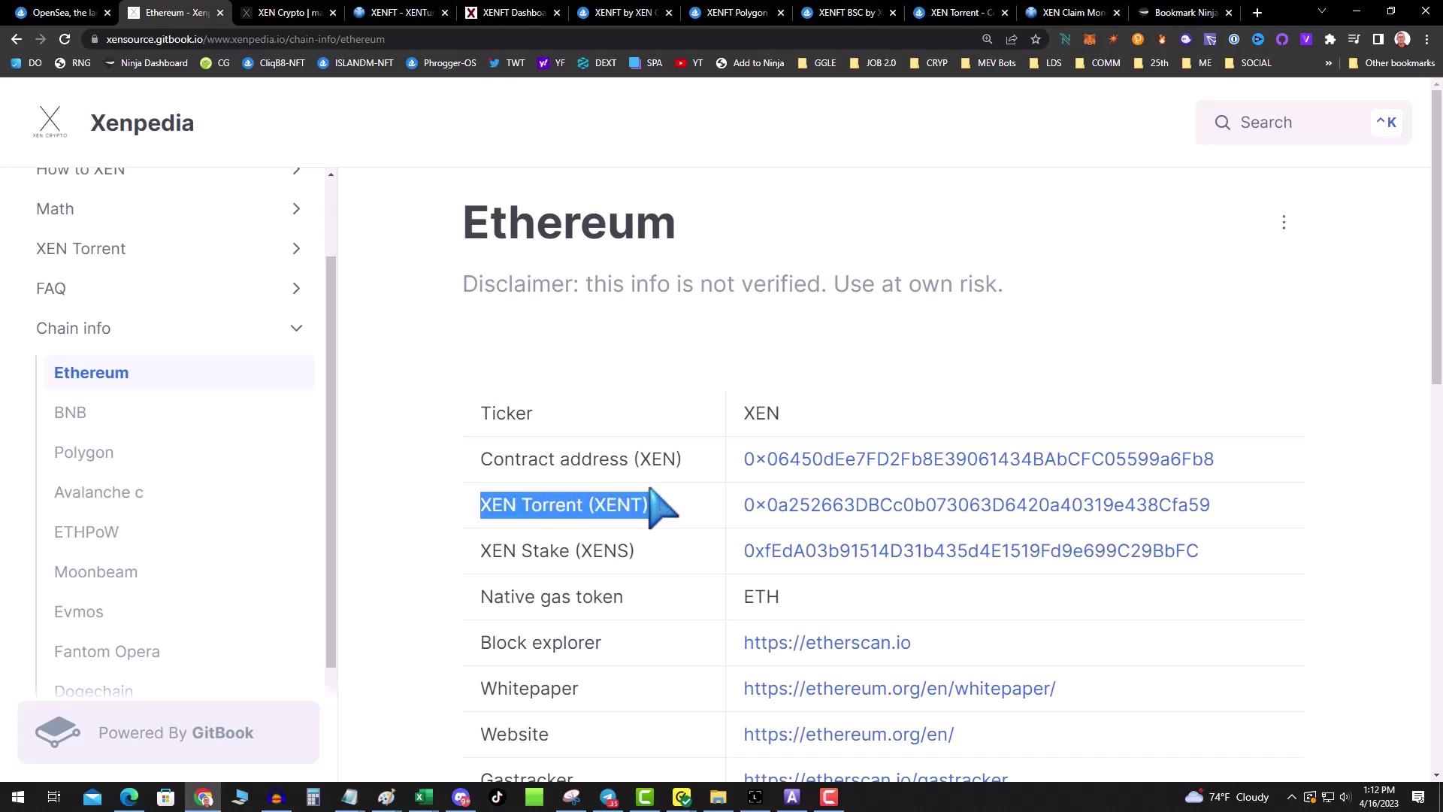
{"action": "right_click", "coordinate": [987, 497]}
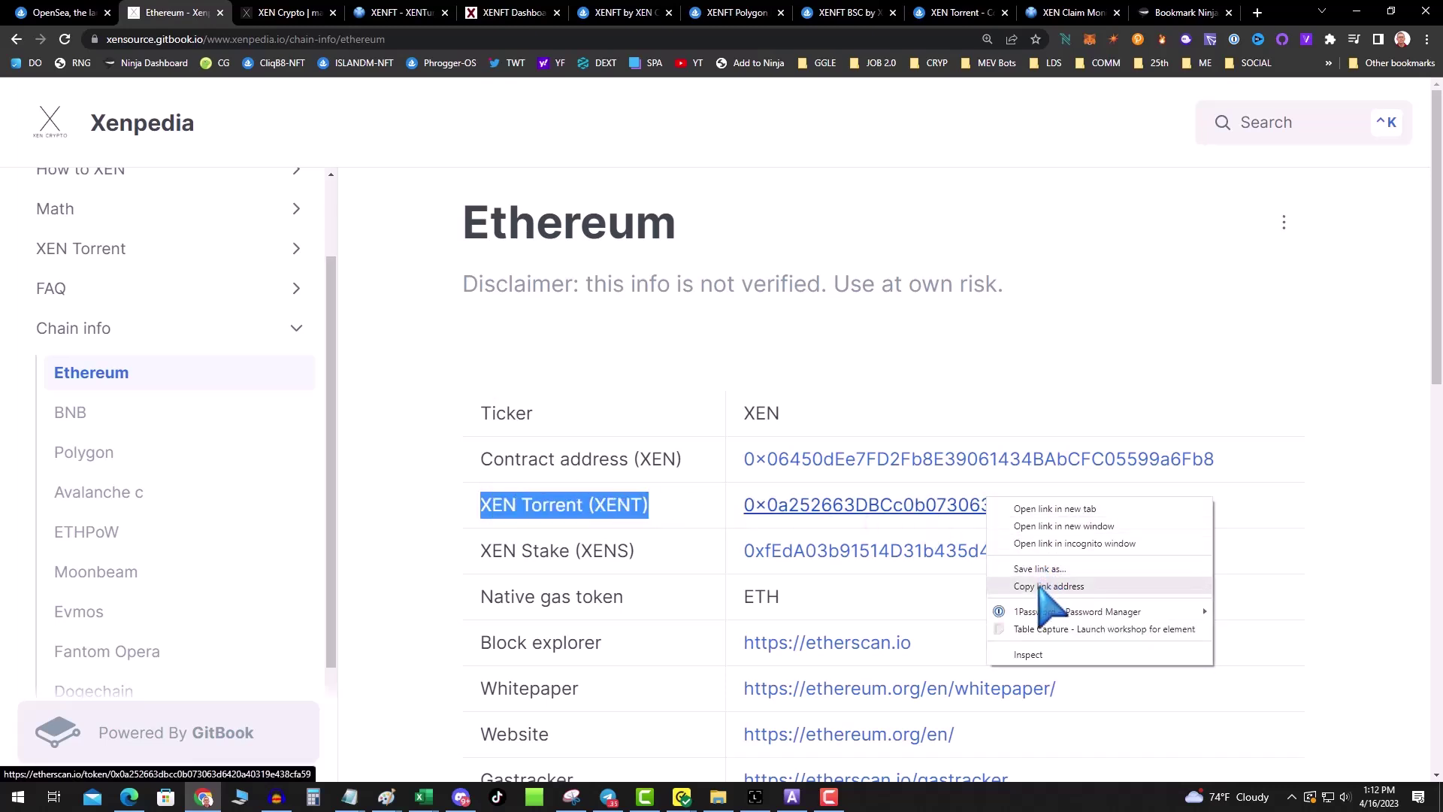
{"action": "left_click", "coordinate": [1045, 587]}
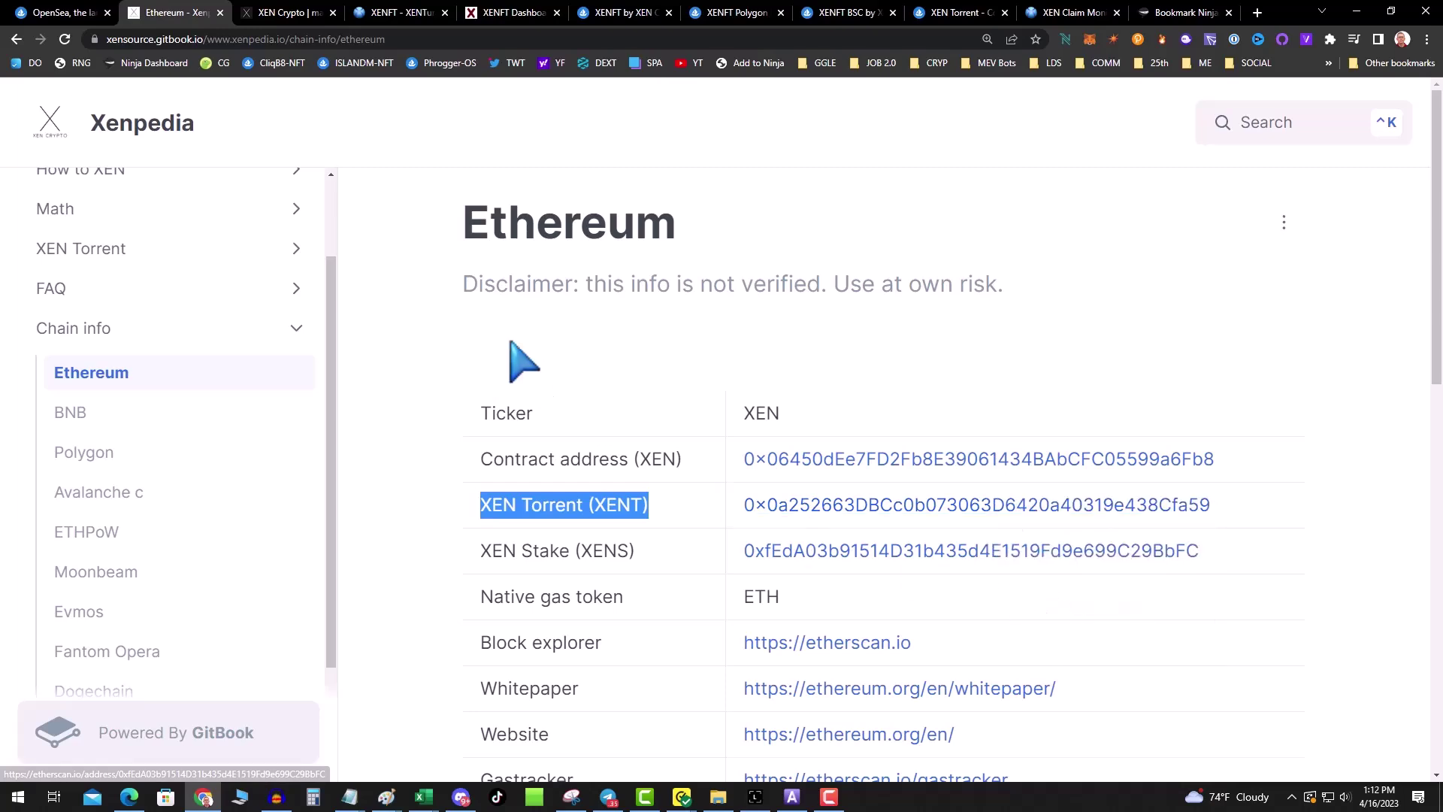
- Search OpenSea for the XEN Torrent contract address without the etherscan prefix and open the XENFT by XEN CRYPTO collection
{"action": "left_click", "coordinate": [64, 14]}
{"action": "left_click", "coordinate": [518, 94]}
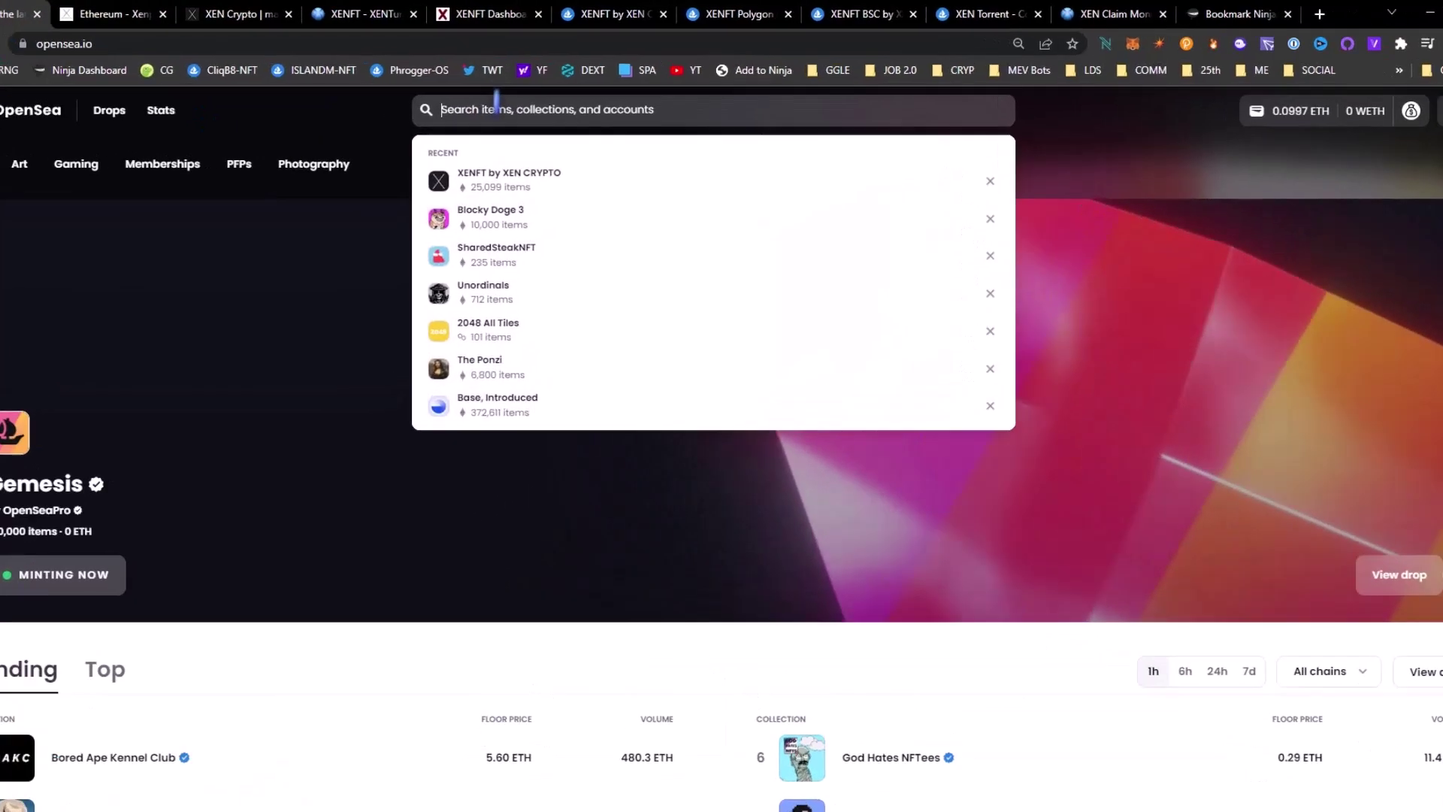
{"action": "key", "text": "ctrl+v"}
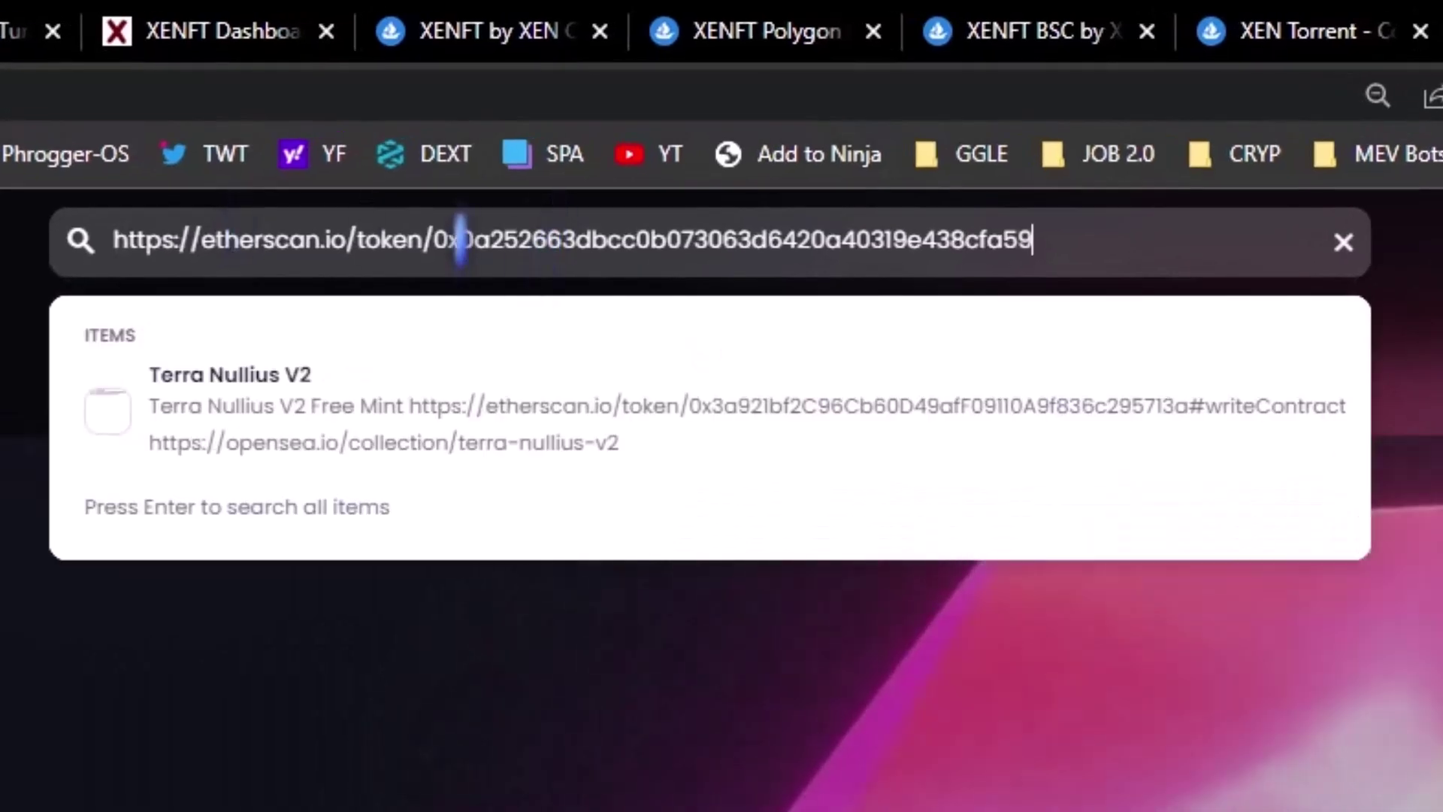
{"action": "left_click_drag", "start_coordinate": [443, 240], "coordinate": [109, 240]}
{"action": "key", "text": "BackSpace"}
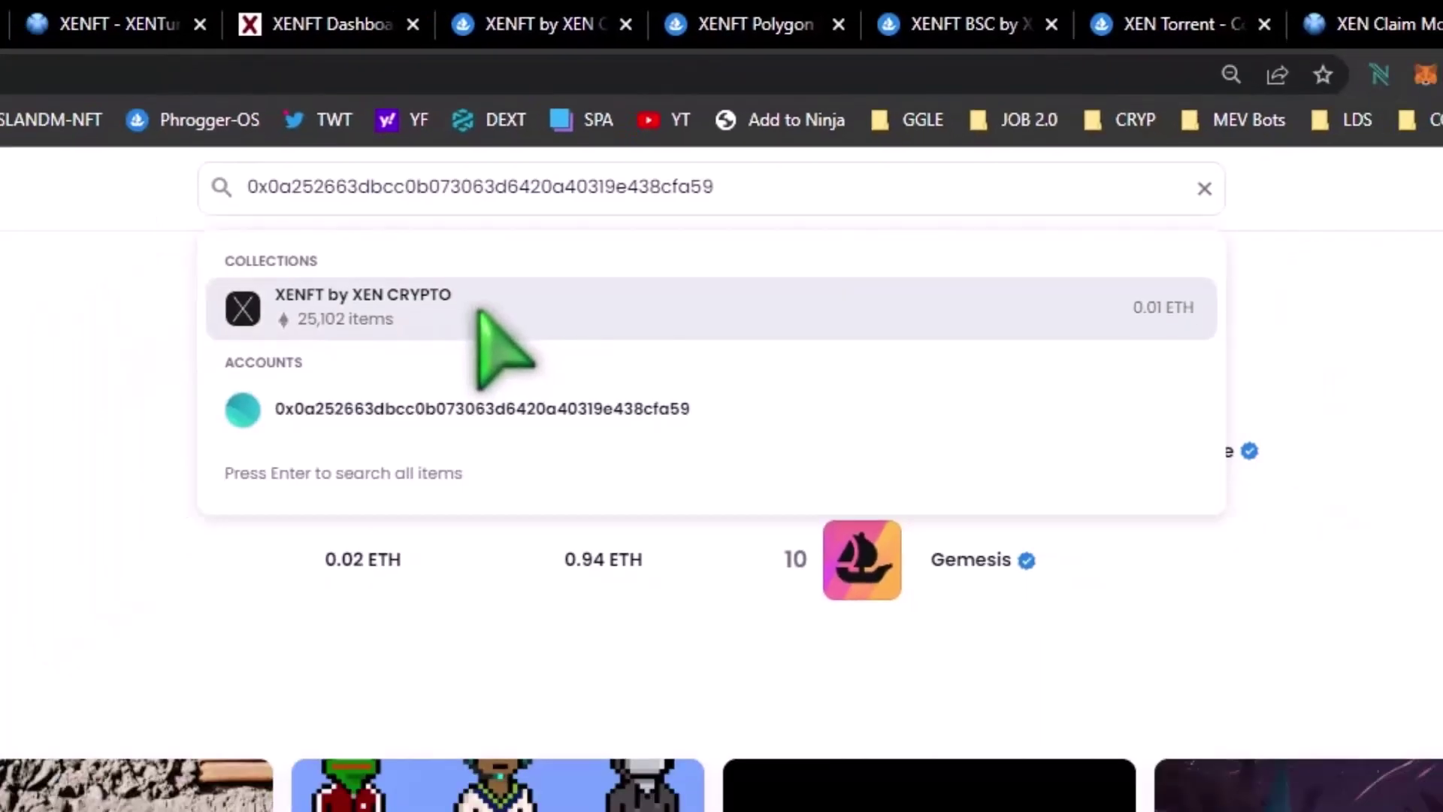
{"action": "left_click", "coordinate": [412, 400]}
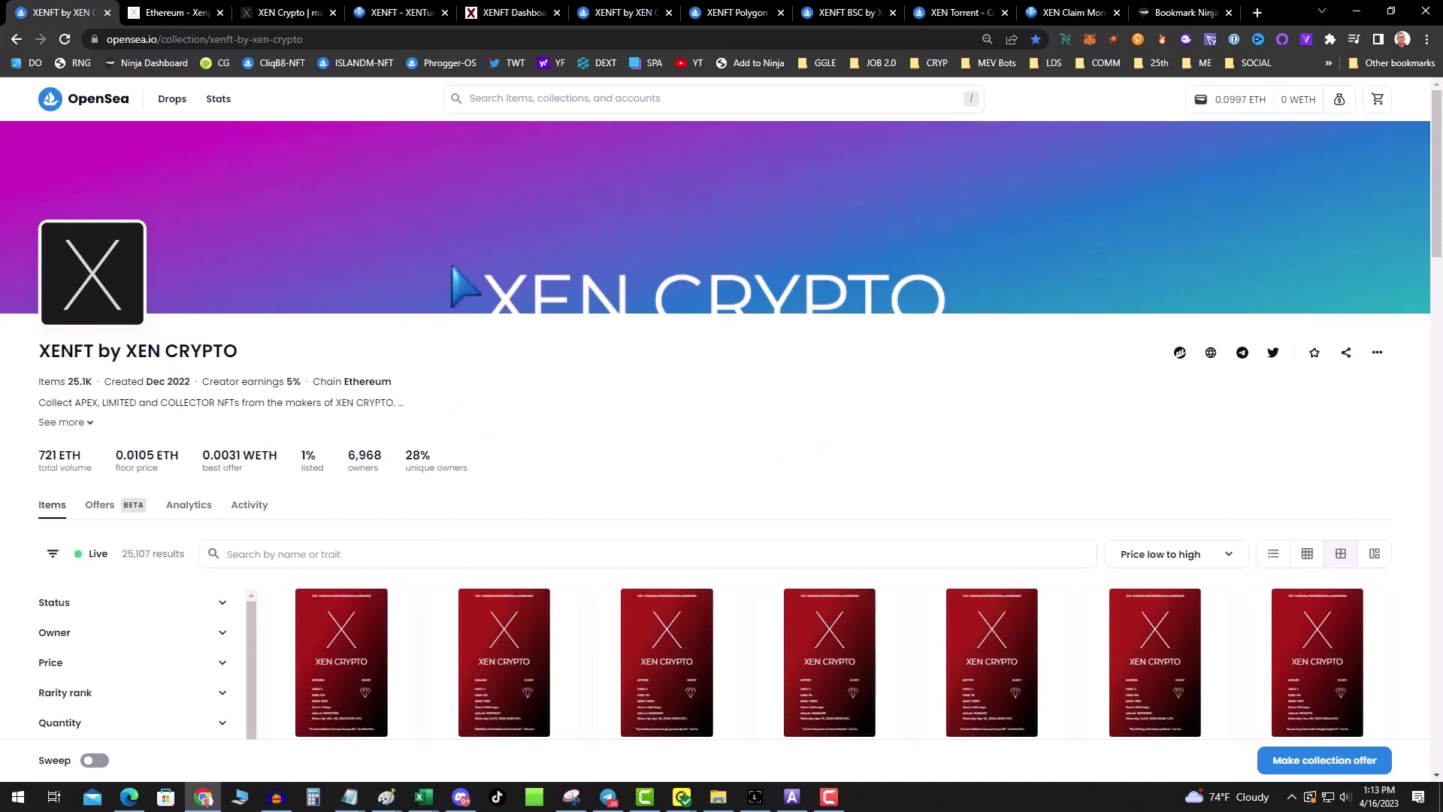
{"action": "mouse_move", "coordinate": [62, 455]}
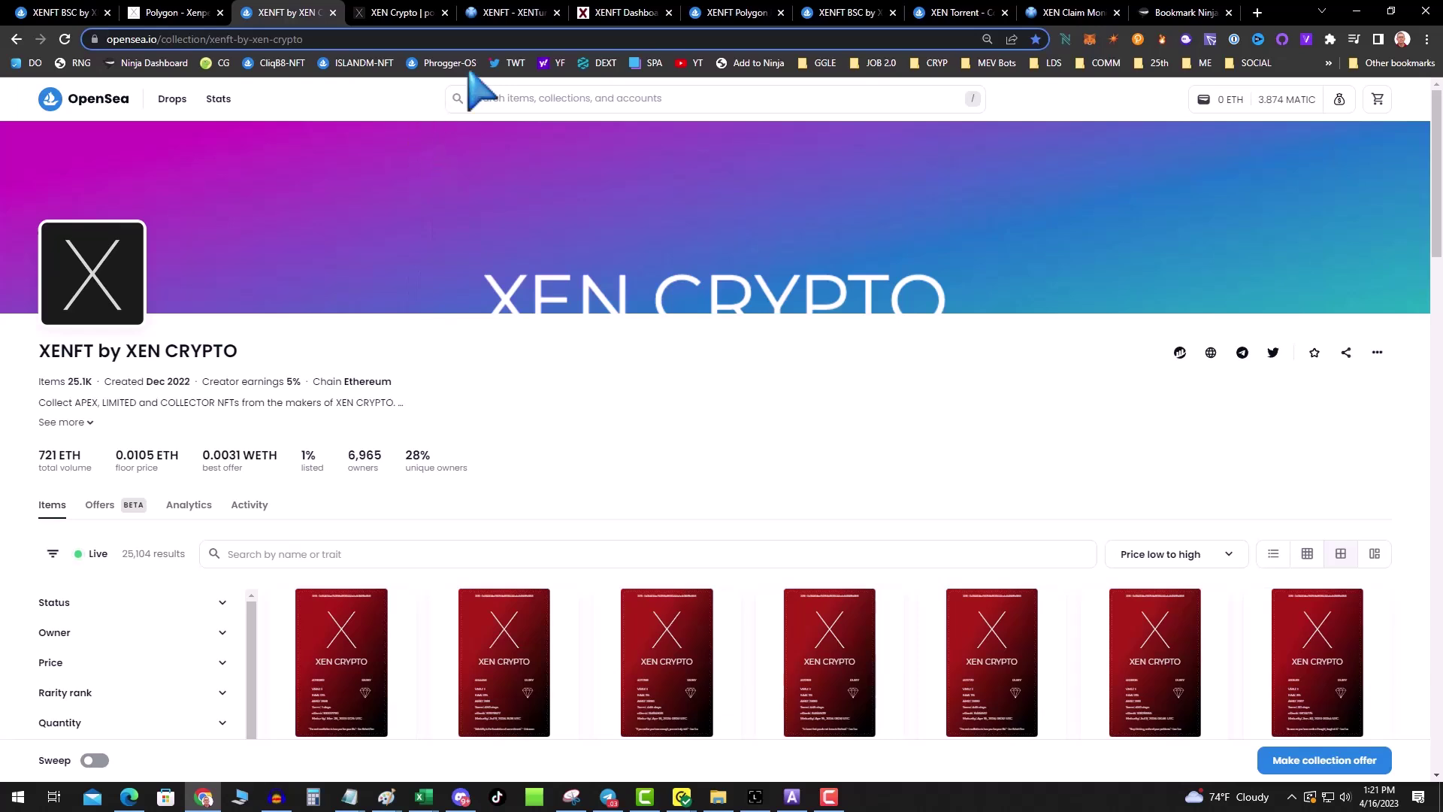
- With the wallet on Ethereum Mainnet, select all 51 XENFTs and highlight the 162,786,464,987 total mint estimate
{"action": "left_click", "coordinate": [387, 15]}
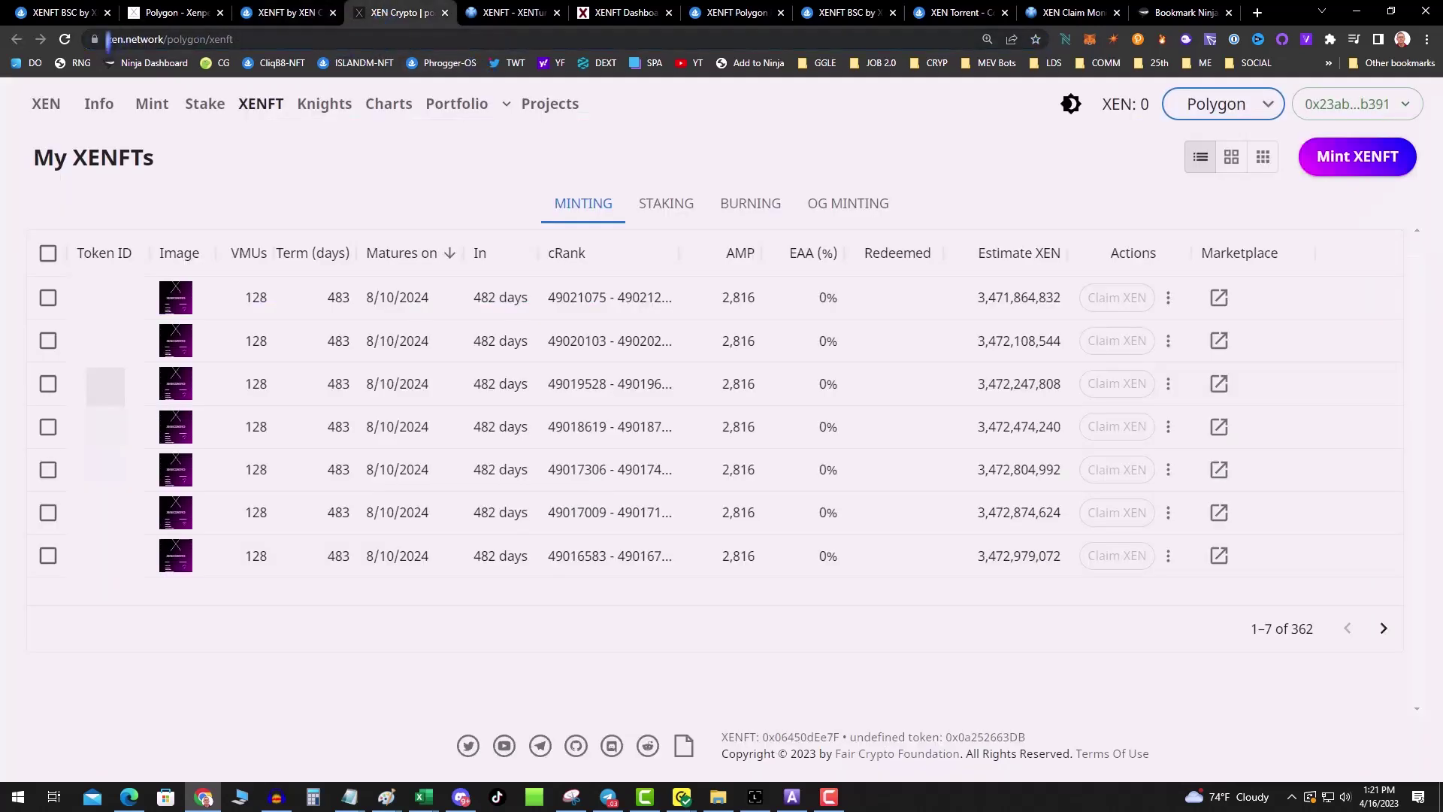
{"action": "left_click", "coordinate": [1089, 39]}
{"action": "left_click", "coordinate": [477, 194]}
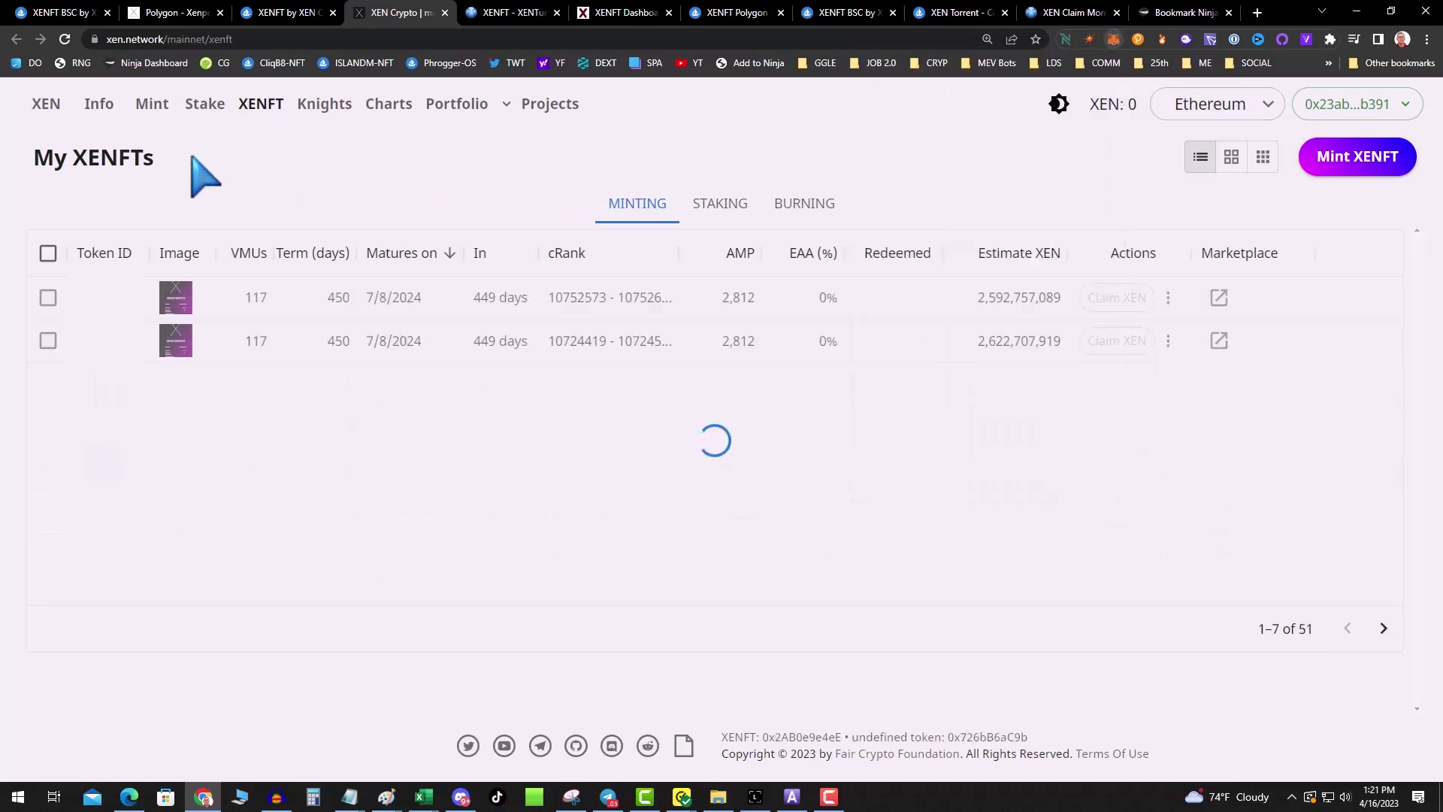
{"action": "left_click", "coordinate": [49, 254]}
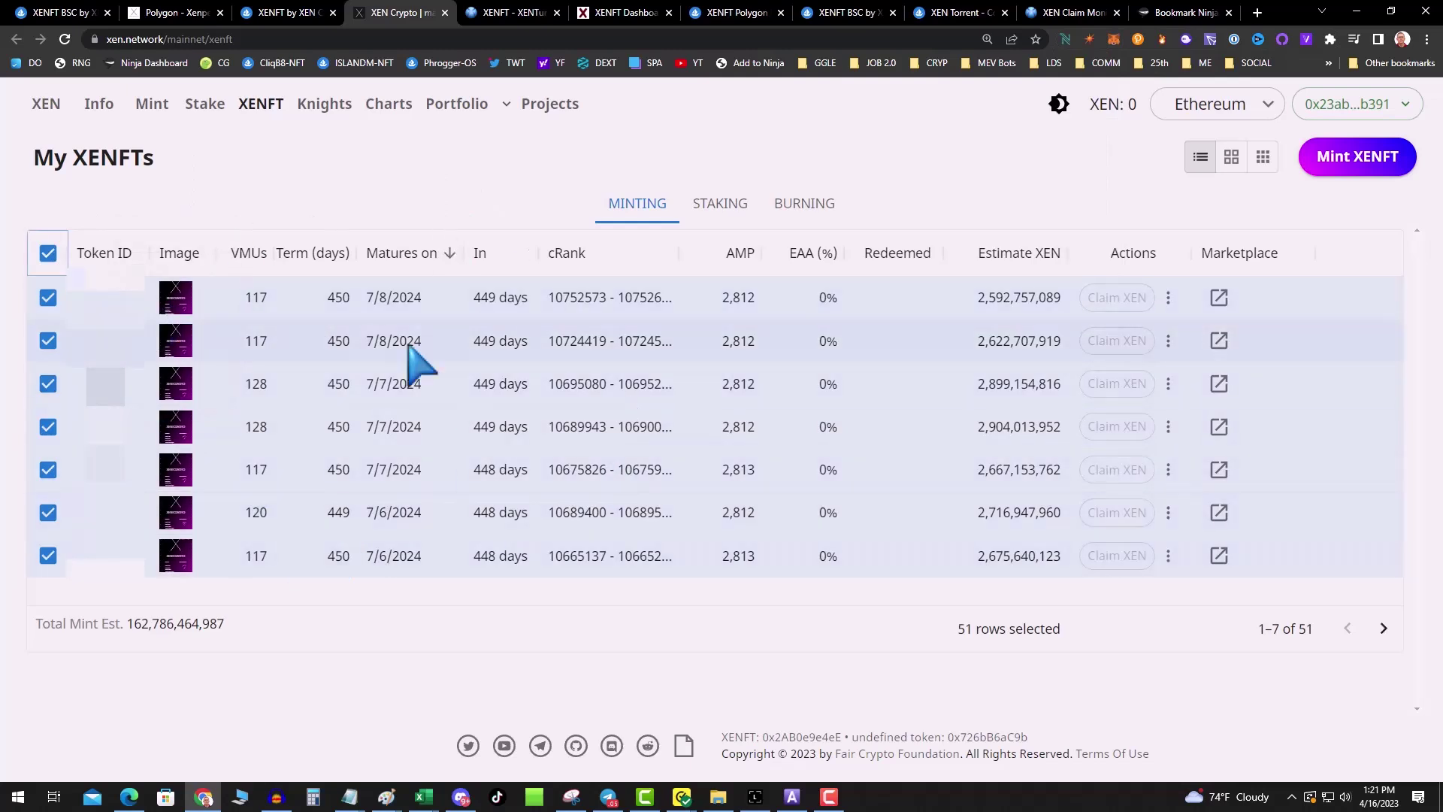
{"action": "left_click_drag", "start_coordinate": [233, 626], "coordinate": [121, 631]}
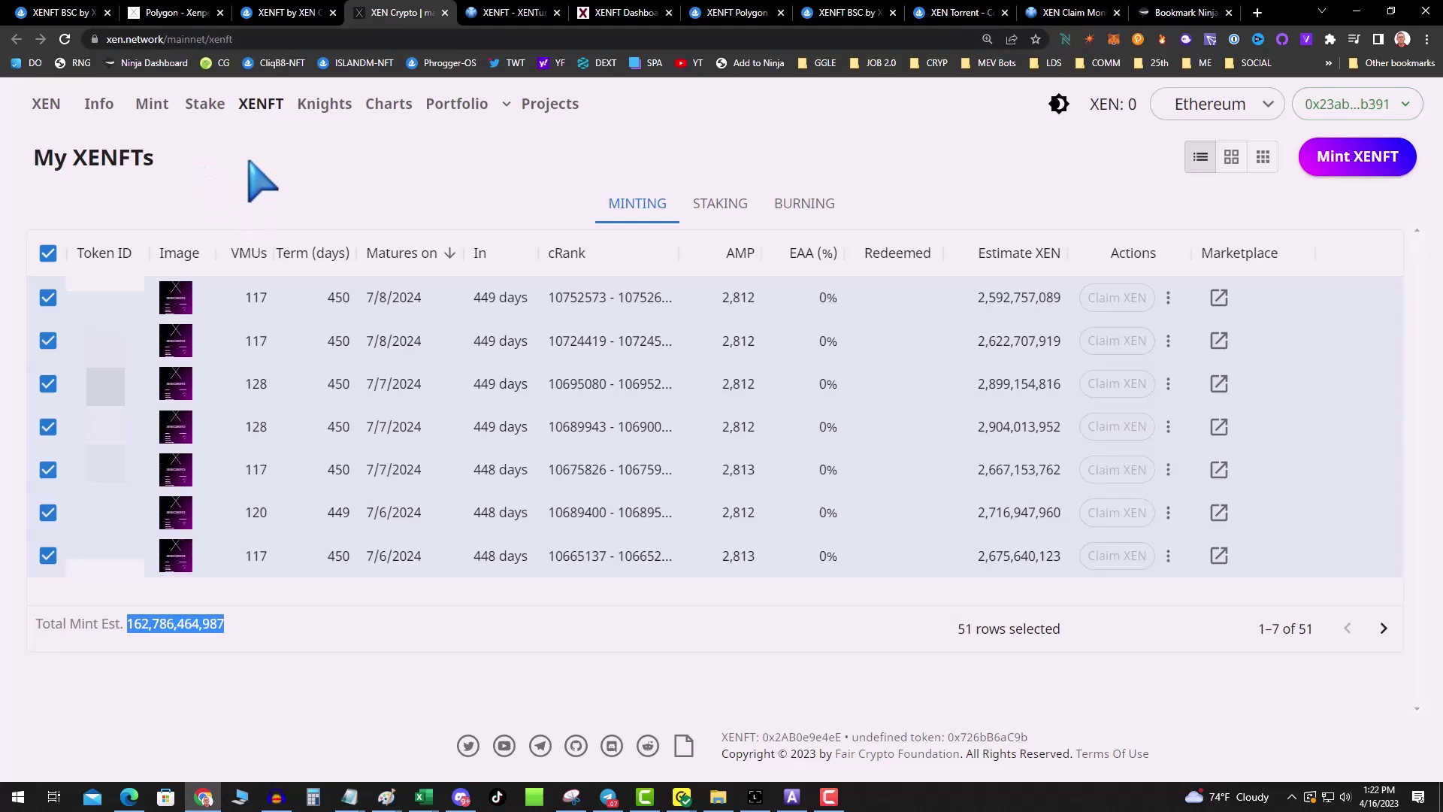
- Glance at Xenpedia's Polygon chain info (mXEN, MATIC gas), then return to the XENFT by XEN CRYPTO collection
{"action": "left_click", "coordinate": [168, 12]}
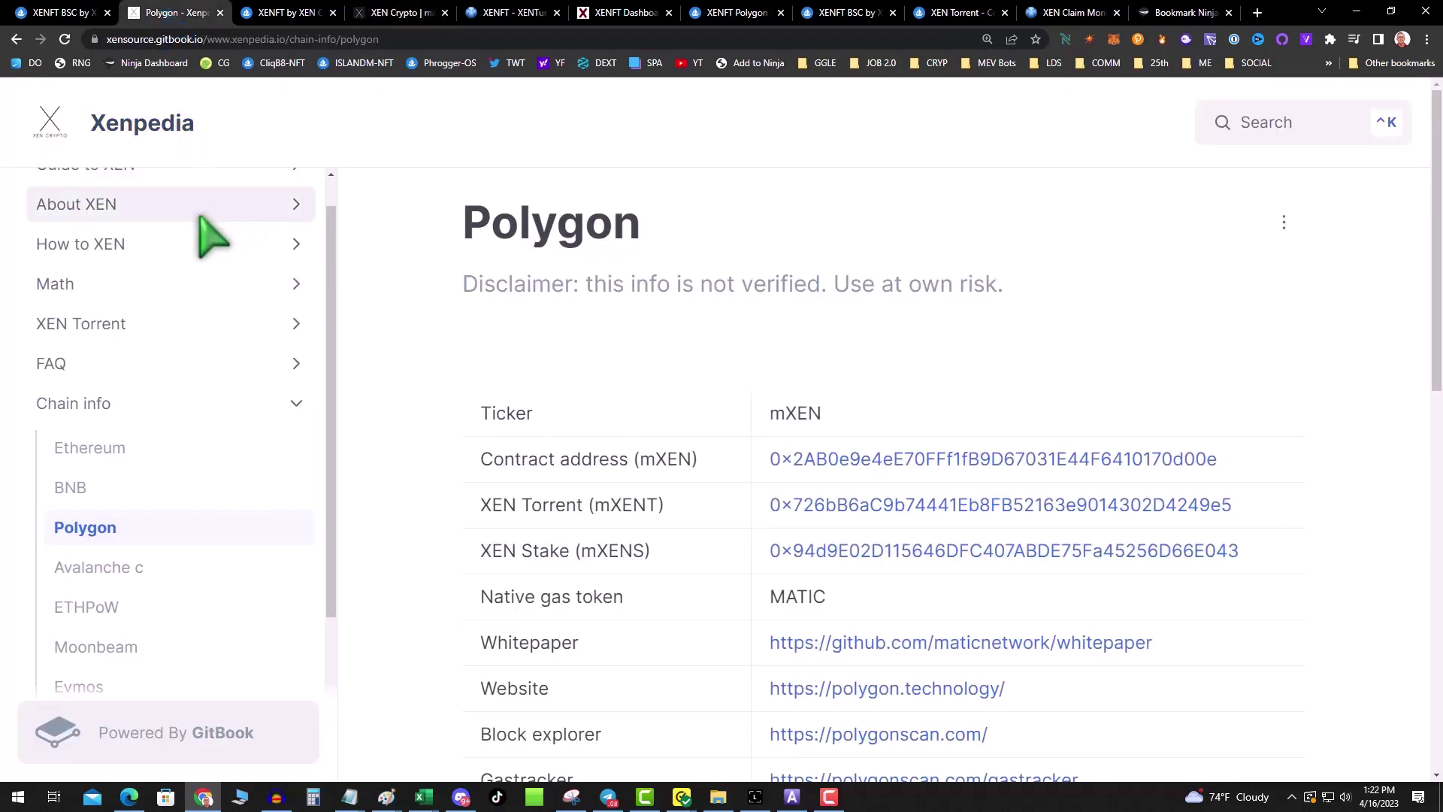
{"action": "scroll", "coordinate": [200, 225], "scroll_direction": "up", "scroll_amount": 1}
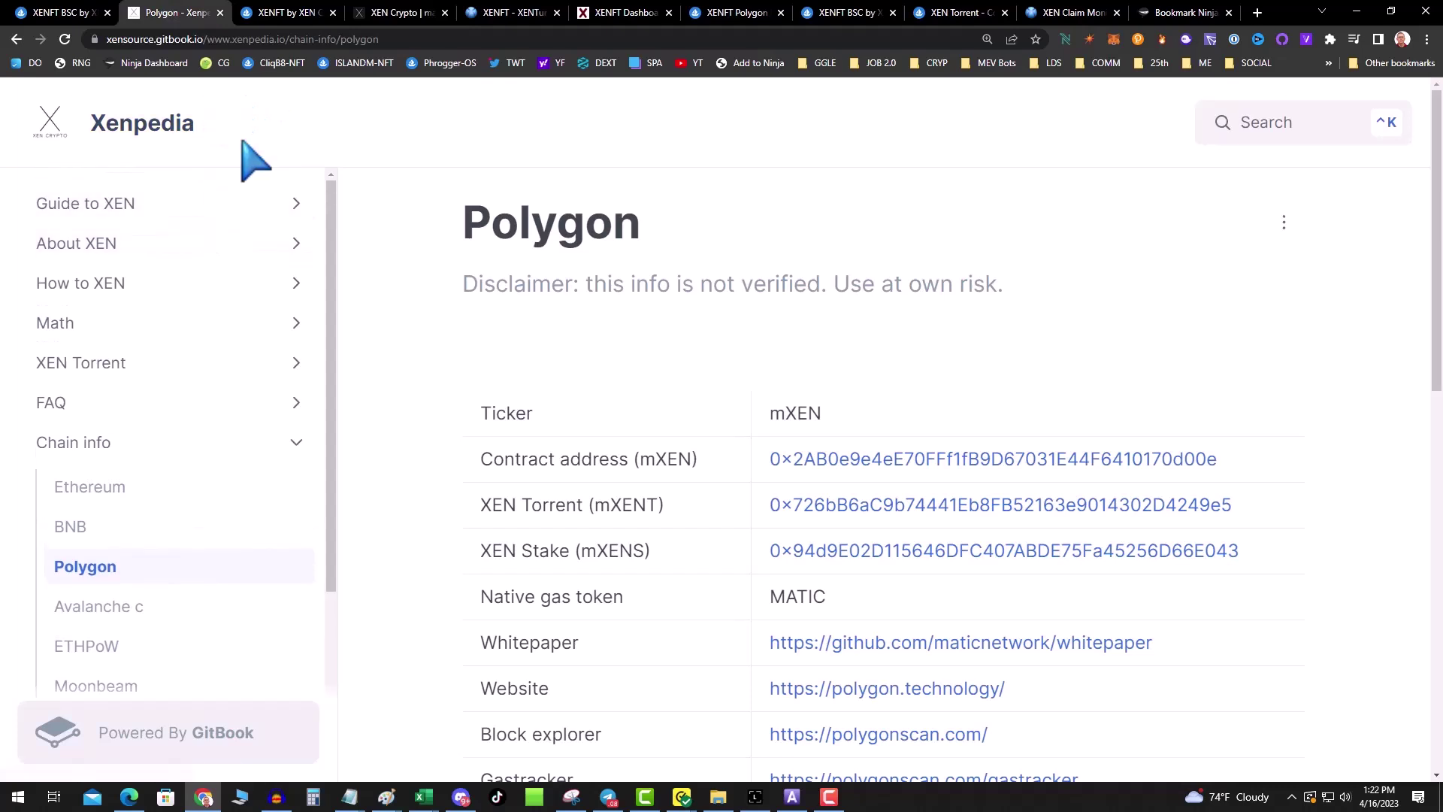
{"action": "left_click", "coordinate": [292, 15]}
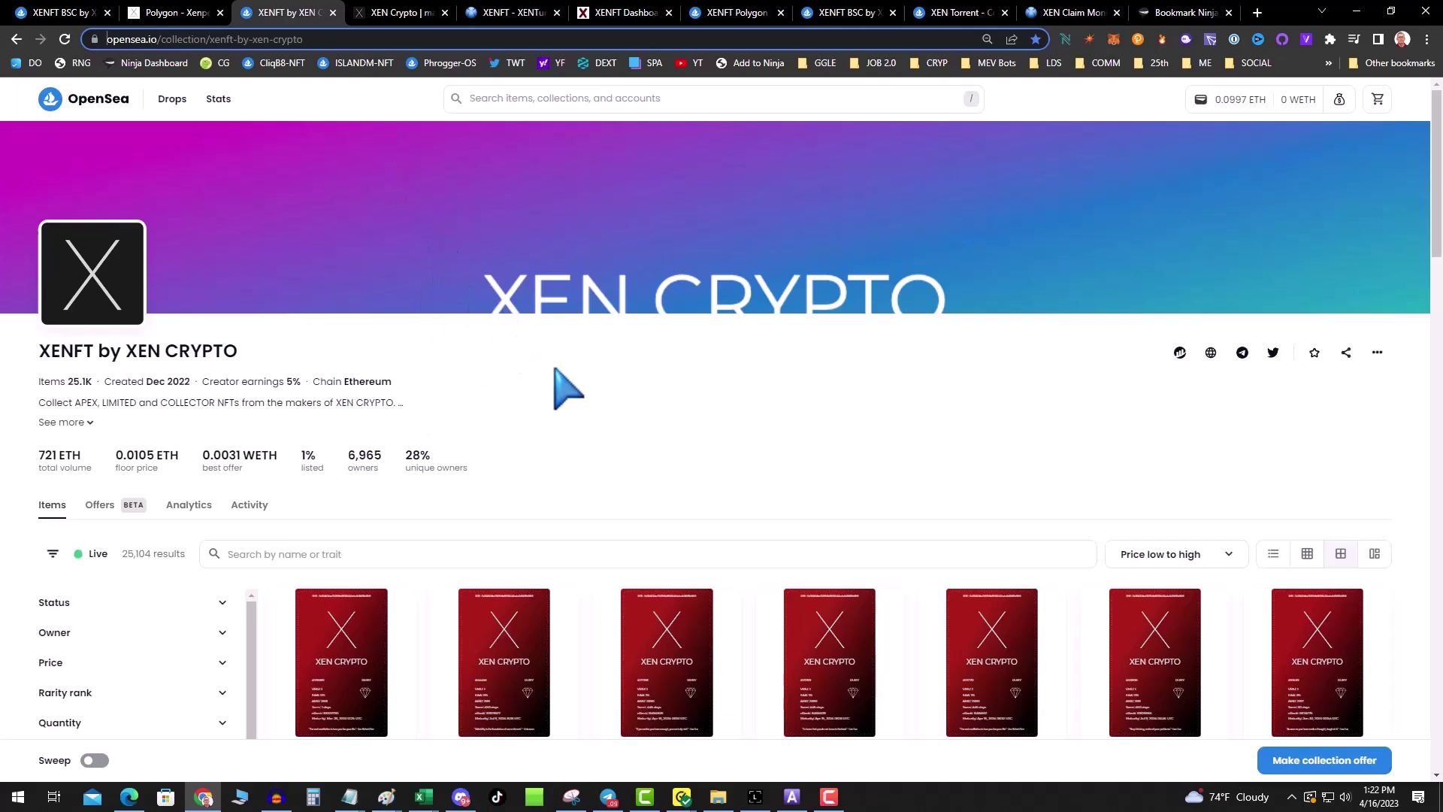
- Filter the XENFT collection to the Collector category
{"action": "scroll", "coordinate": [568, 389], "scroll_direction": "down", "scroll_amount": 1}
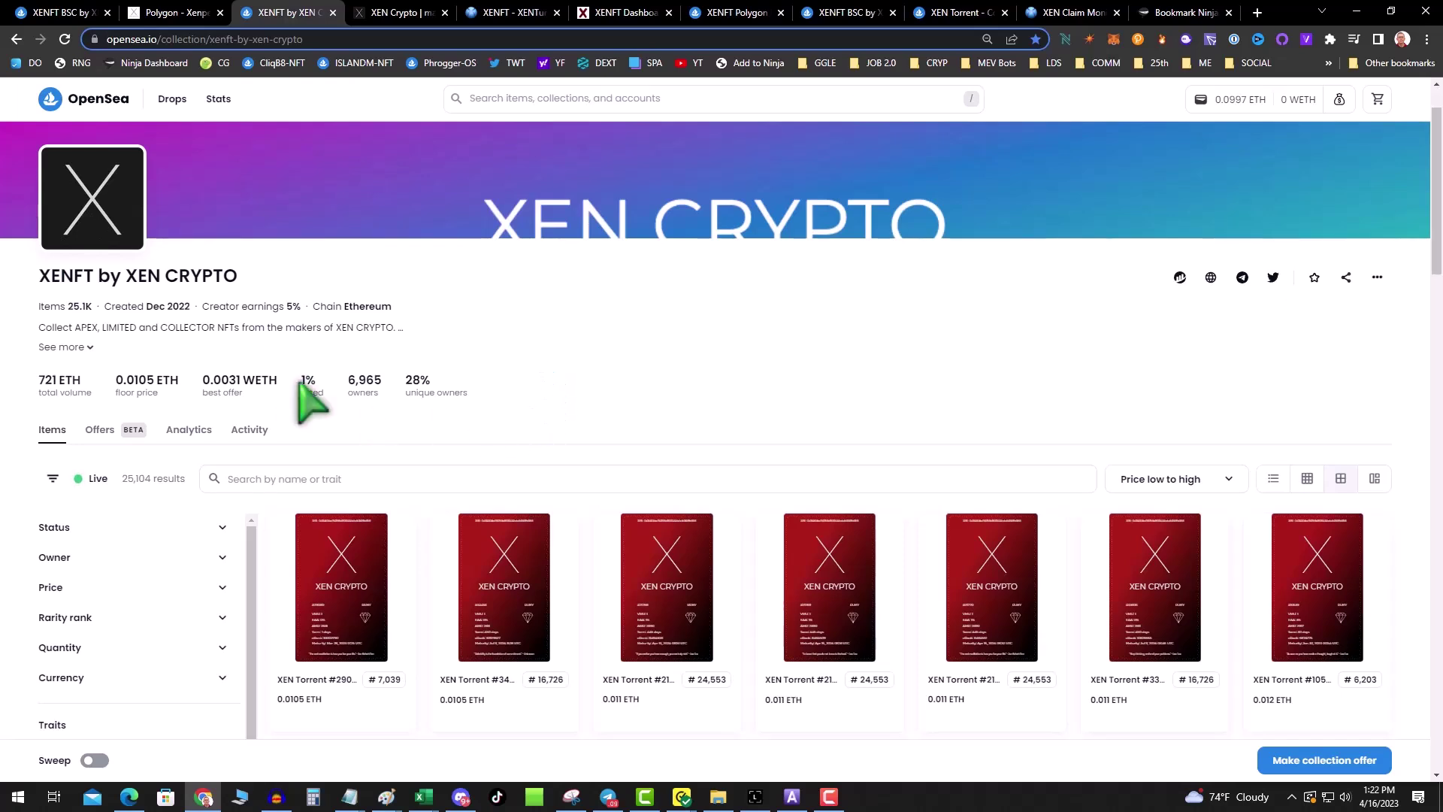
{"action": "scroll", "coordinate": [293, 402], "scroll_direction": "down", "scroll_amount": 1}
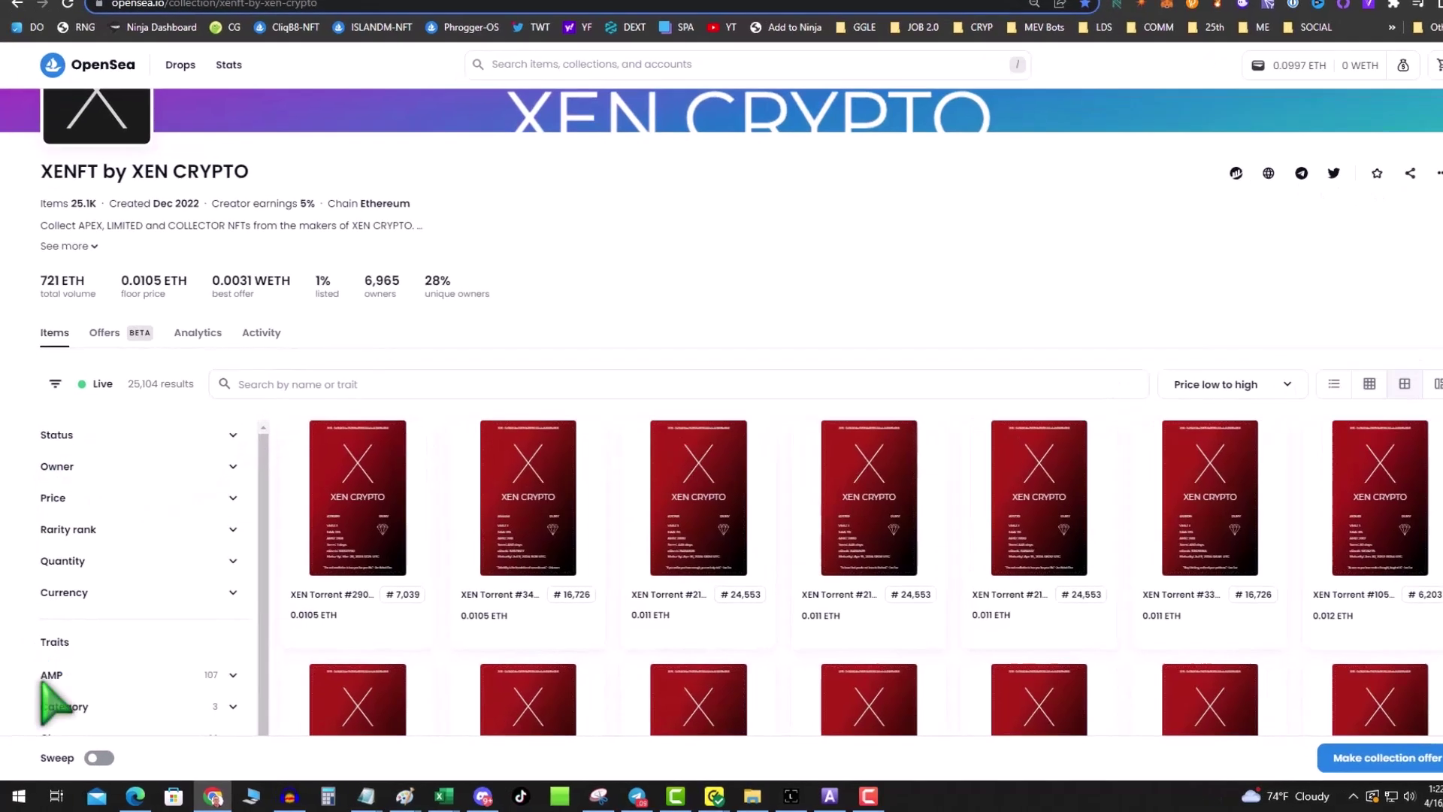
{"action": "scroll", "coordinate": [102, 366], "scroll_direction": "down", "scroll_amount": 4}
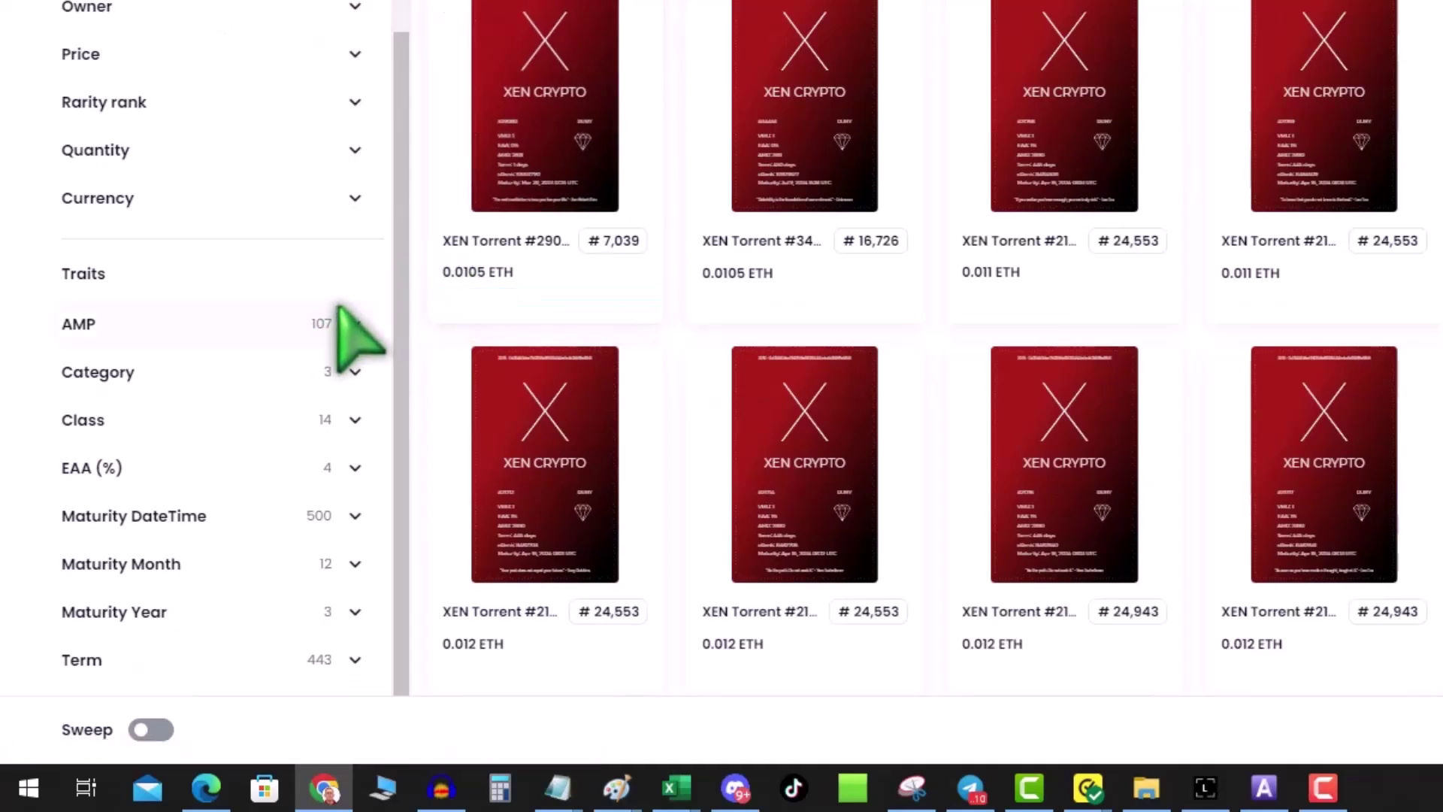
{"action": "left_click", "coordinate": [354, 371]}
{"action": "scroll", "coordinate": [113, 394], "scroll_direction": "down", "scroll_amount": 3}
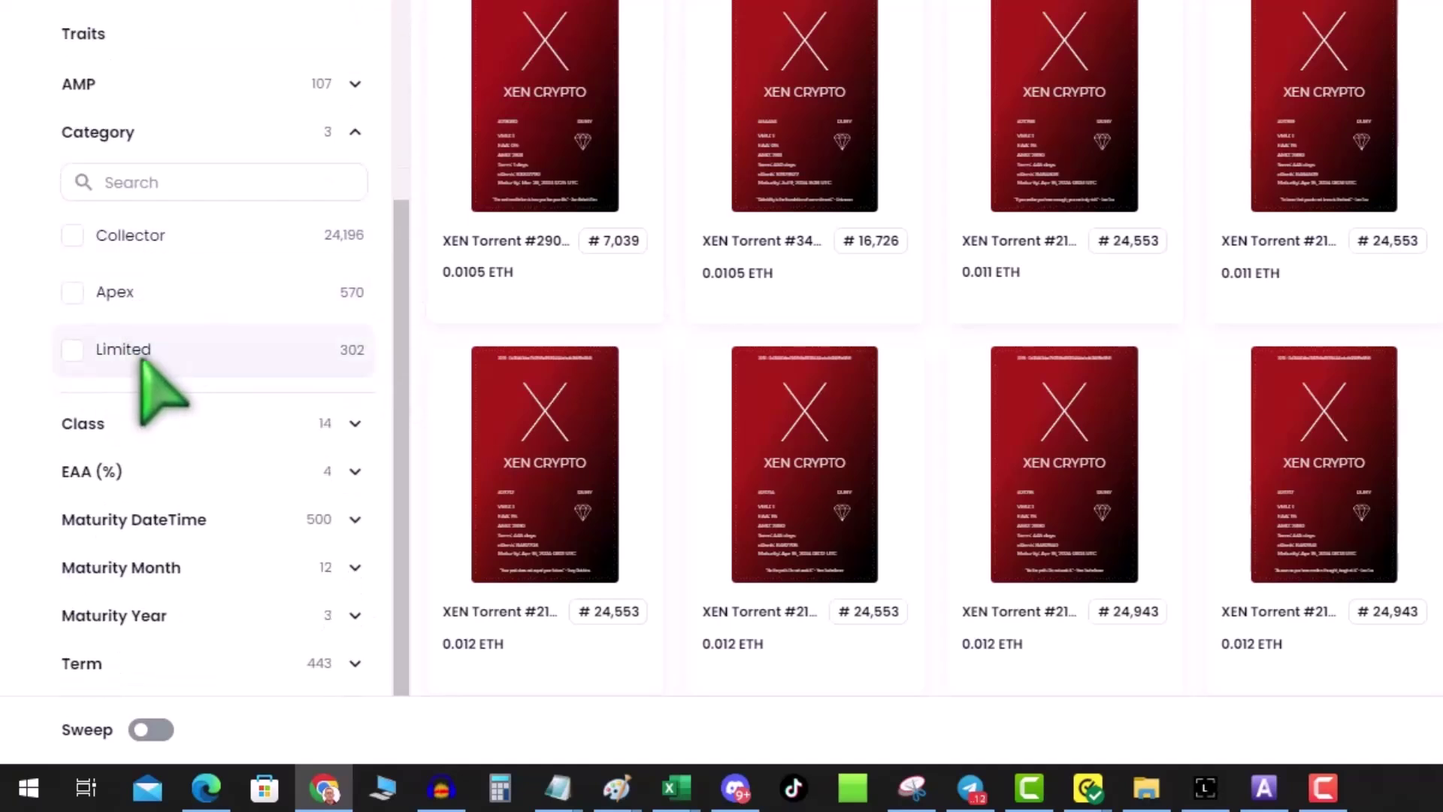
{"action": "left_click", "coordinate": [73, 236]}
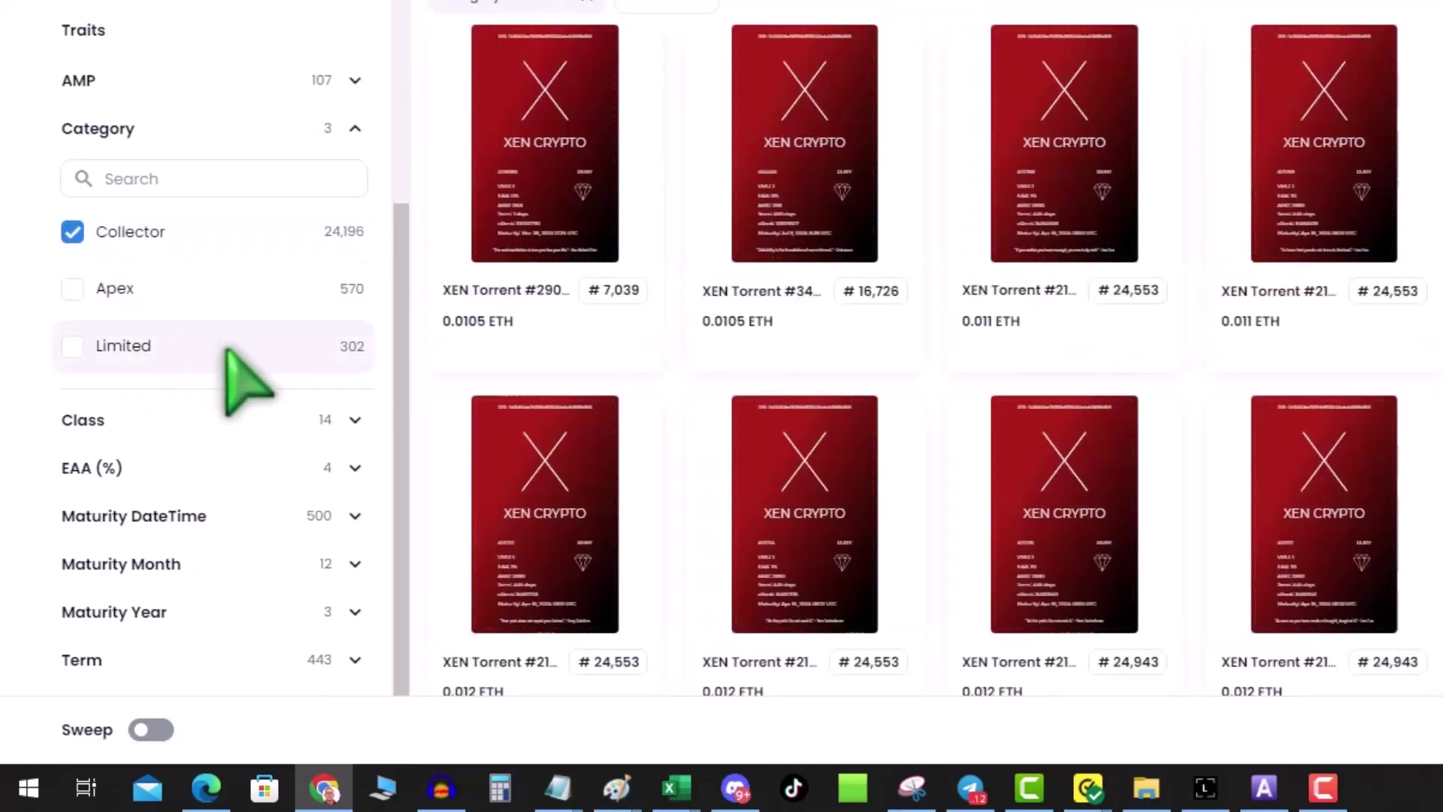
- Add a Xenturion class filter
{"action": "left_click", "coordinate": [292, 422]}
{"action": "scroll", "coordinate": [290, 421], "scroll_direction": "down", "scroll_amount": 5}
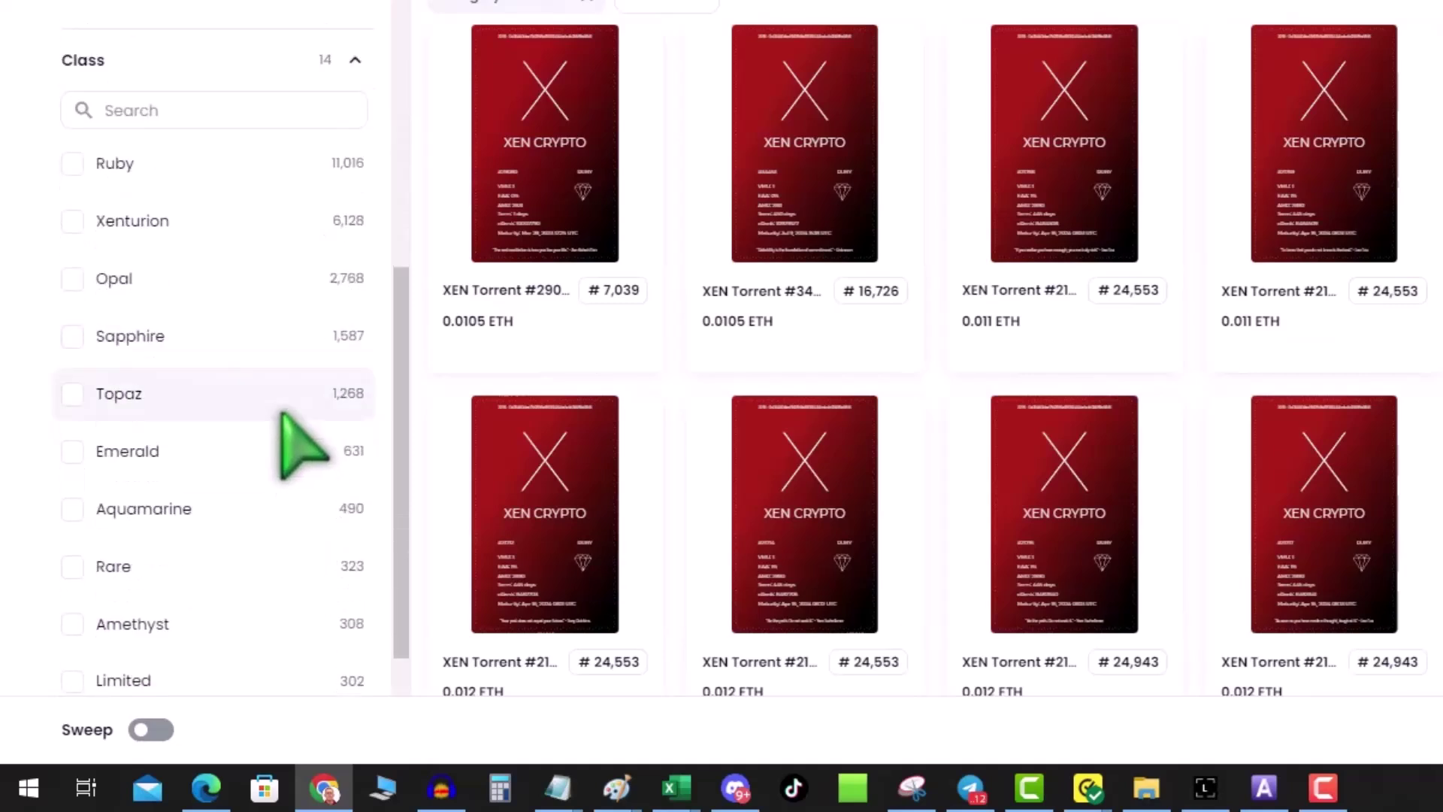
{"action": "scroll", "coordinate": [283, 414], "scroll_direction": "down", "scroll_amount": 7}
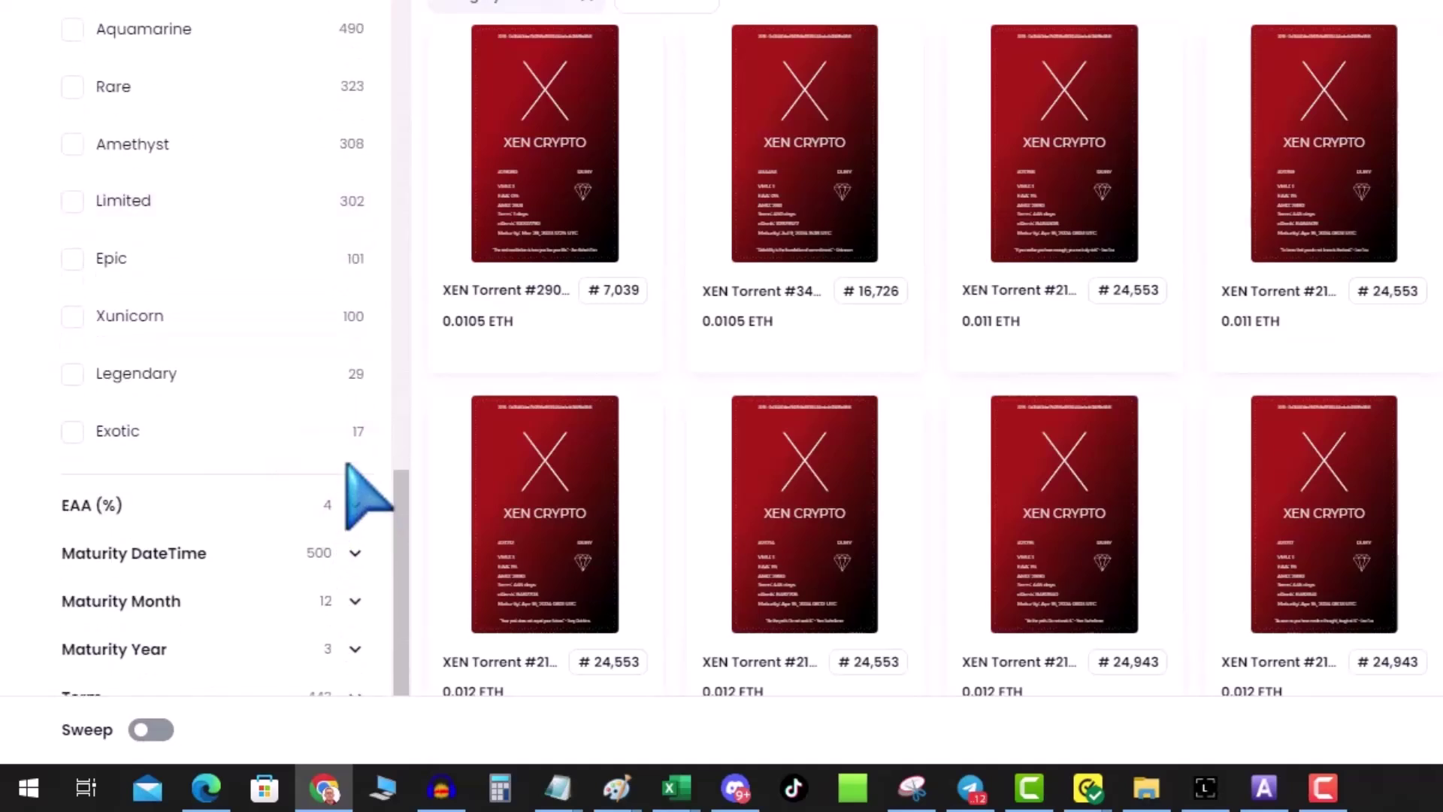
{"action": "scroll", "coordinate": [270, 368], "scroll_direction": "up", "scroll_amount": 3}
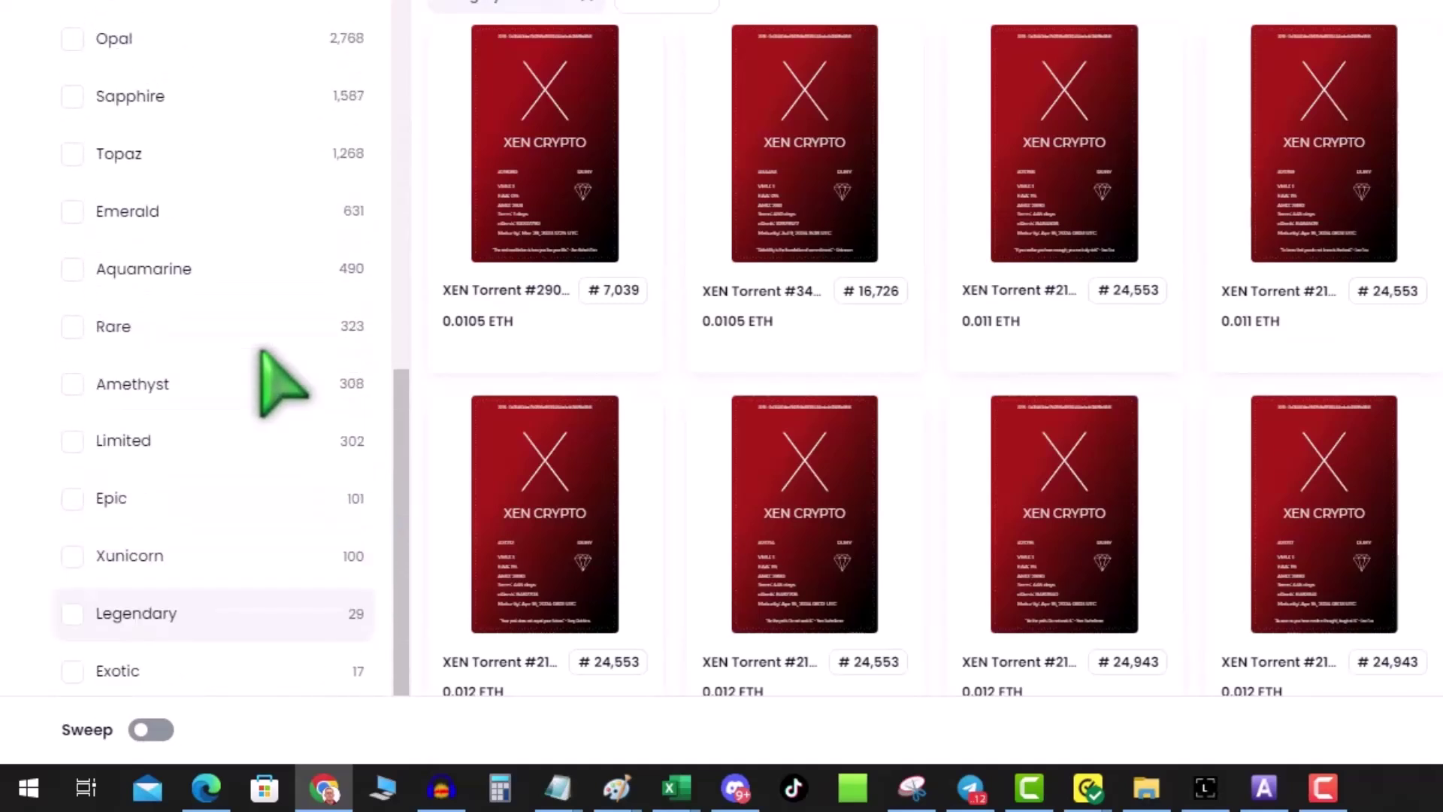
{"action": "scroll", "coordinate": [274, 379], "scroll_direction": "up", "scroll_amount": 2}
{"action": "left_click", "coordinate": [83, 111]}
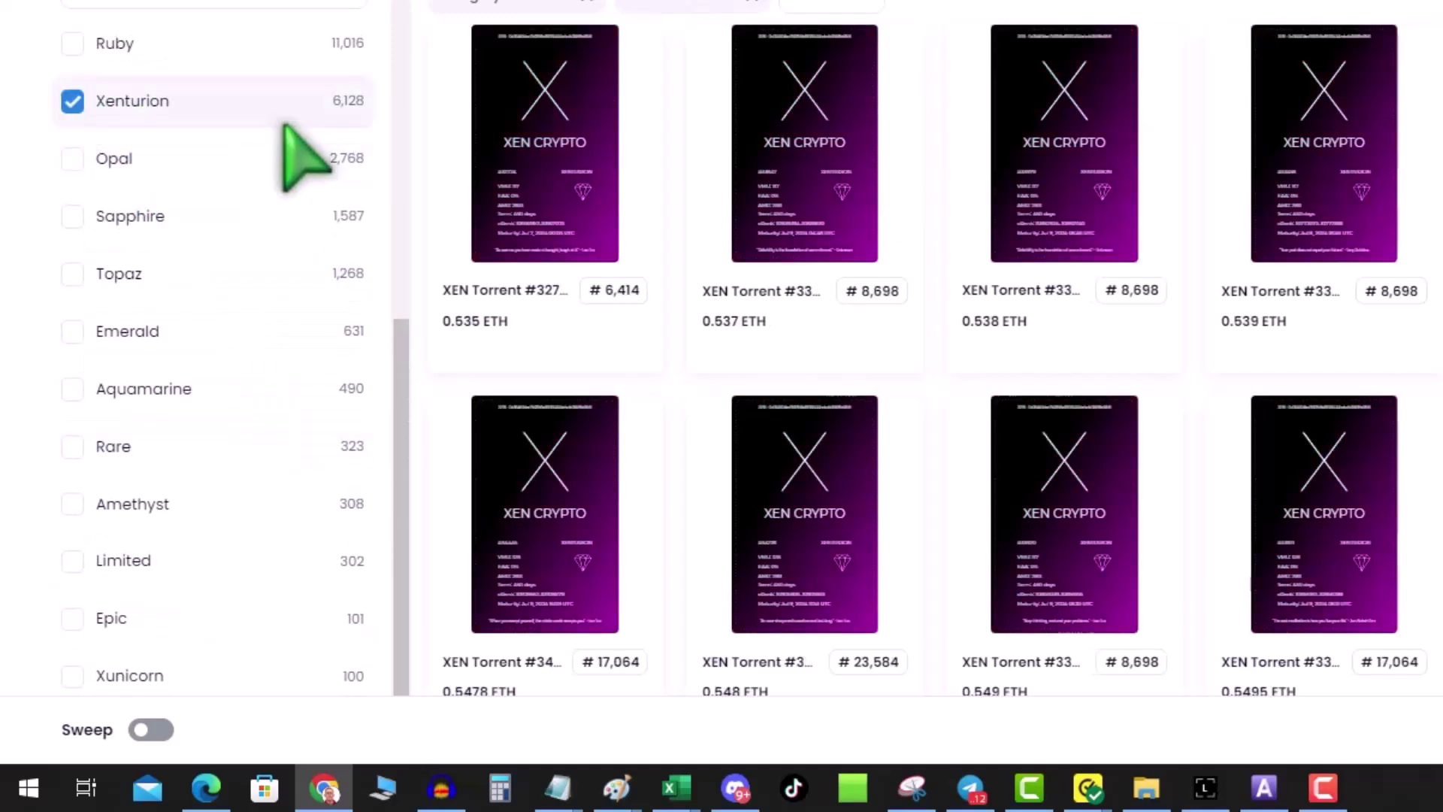
- Limit the status to Buy Now, leaving 91 results from 0.535 ETH
{"action": "scroll", "coordinate": [316, 165], "scroll_direction": "up", "scroll_amount": 10}
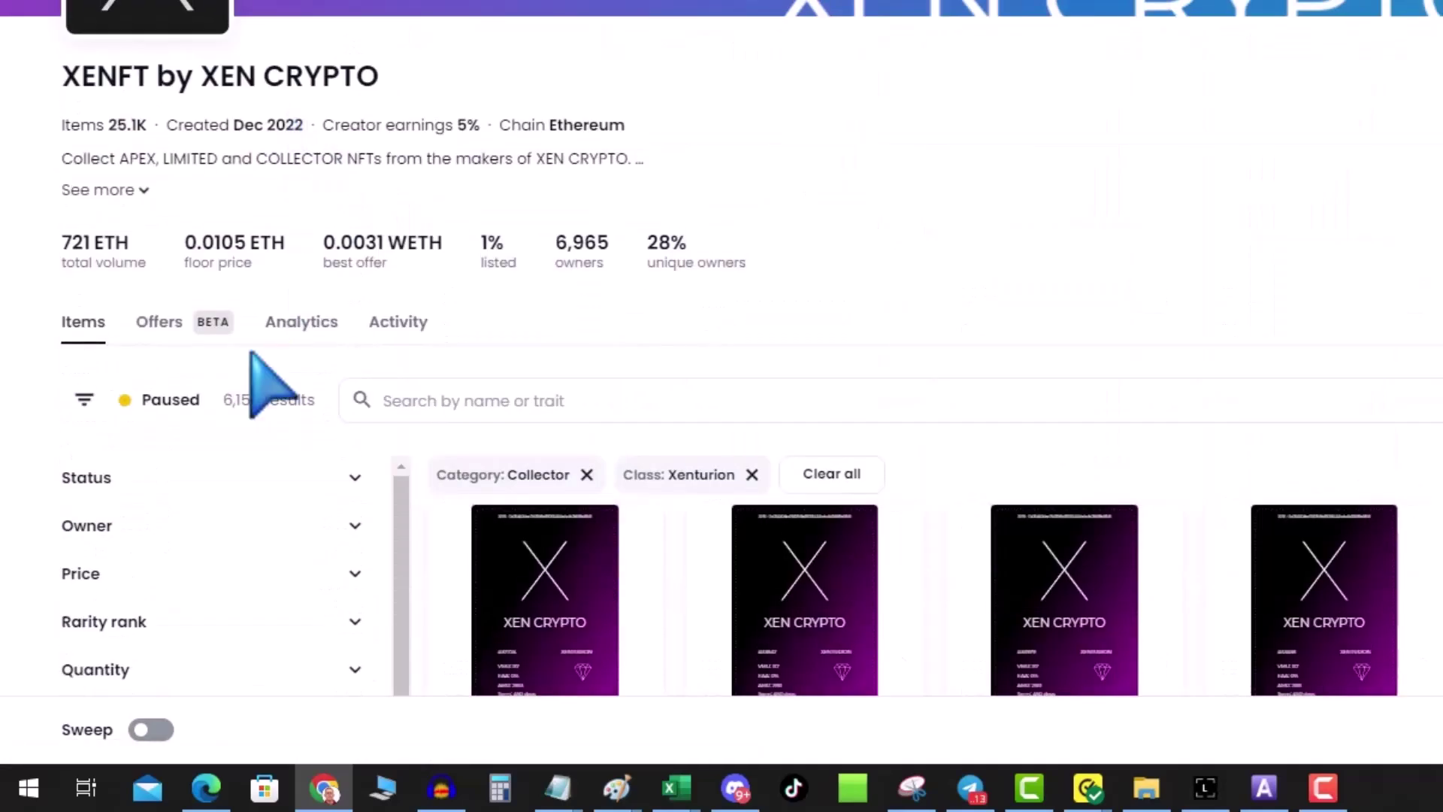
{"action": "scroll", "coordinate": [263, 380], "scroll_direction": "down", "scroll_amount": 5}
{"action": "left_click", "coordinate": [300, 121]}
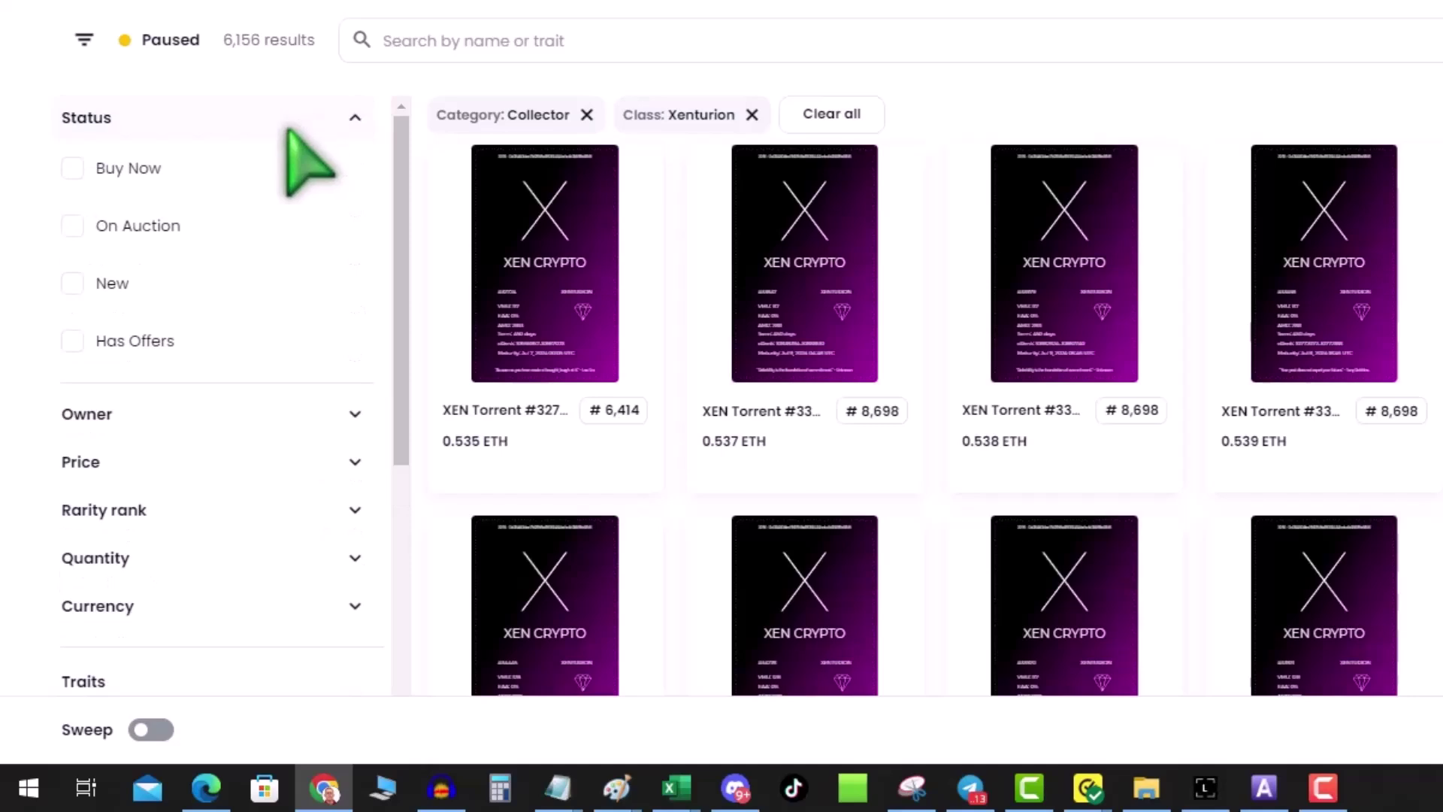
{"action": "left_click", "coordinate": [180, 168]}
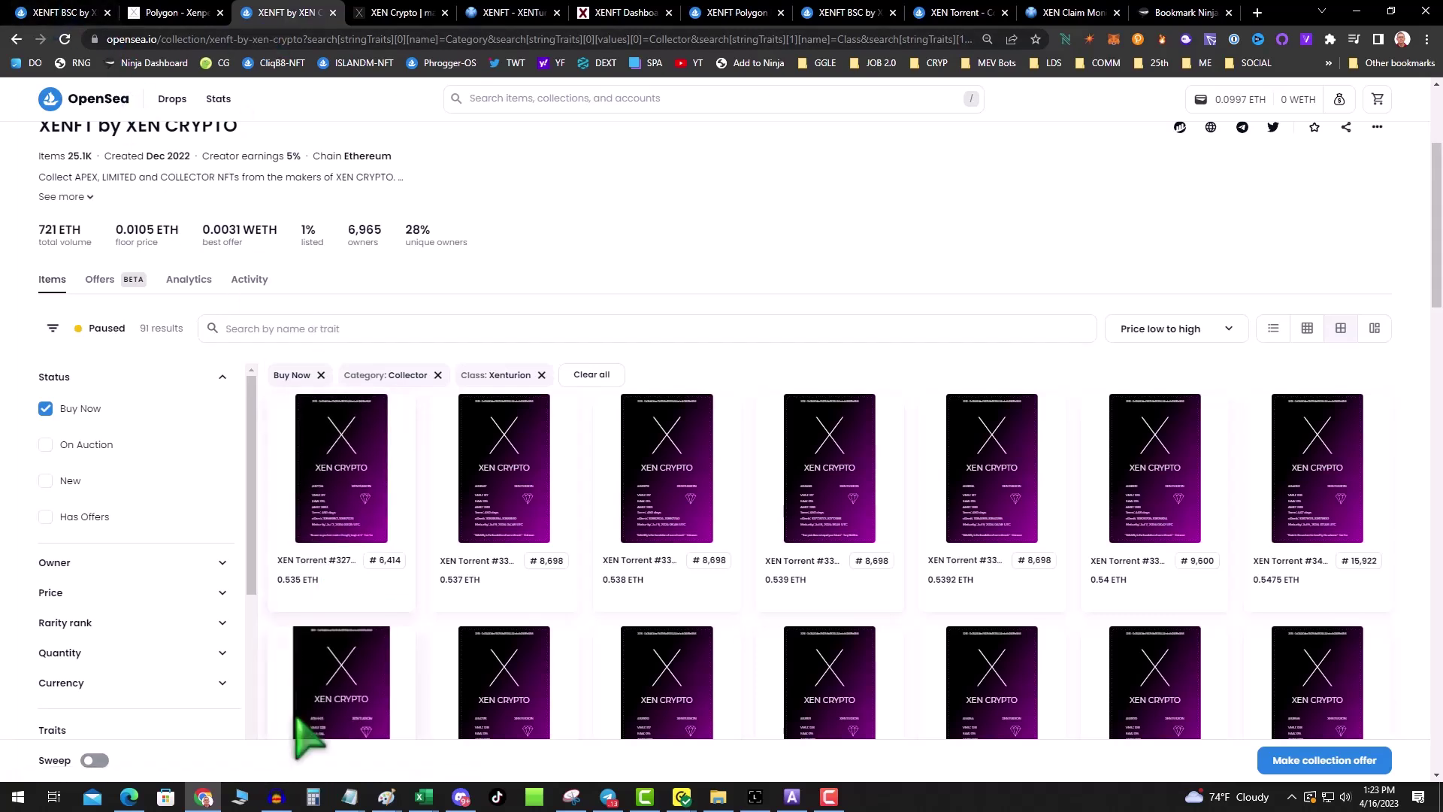
- Check the CoinGecko cryptocurrency price list, then return to the XENFT listings
{"action": "left_click", "coordinate": [313, 796]}
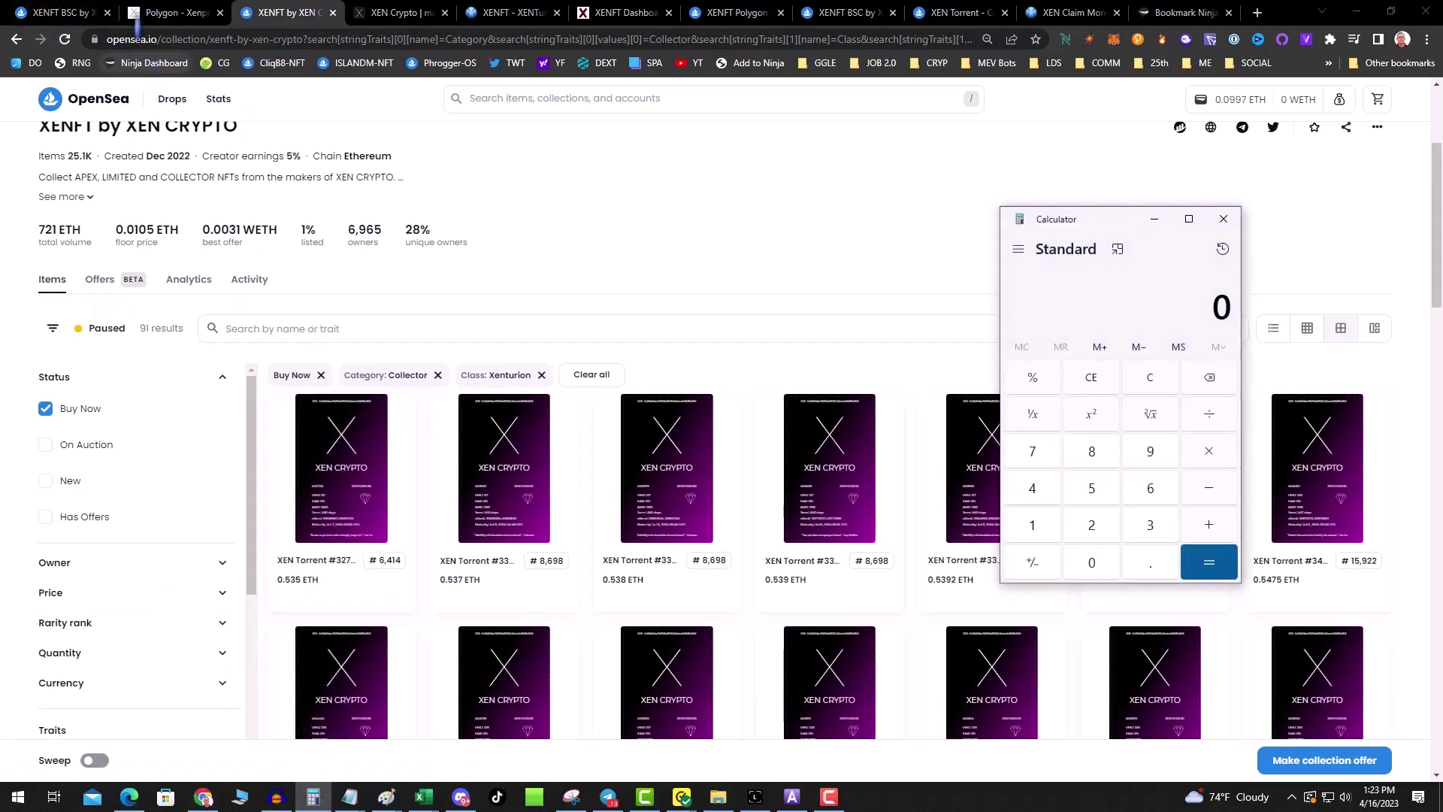
{"action": "left_click", "coordinate": [159, 13]}
{"action": "left_click", "coordinate": [216, 66]}
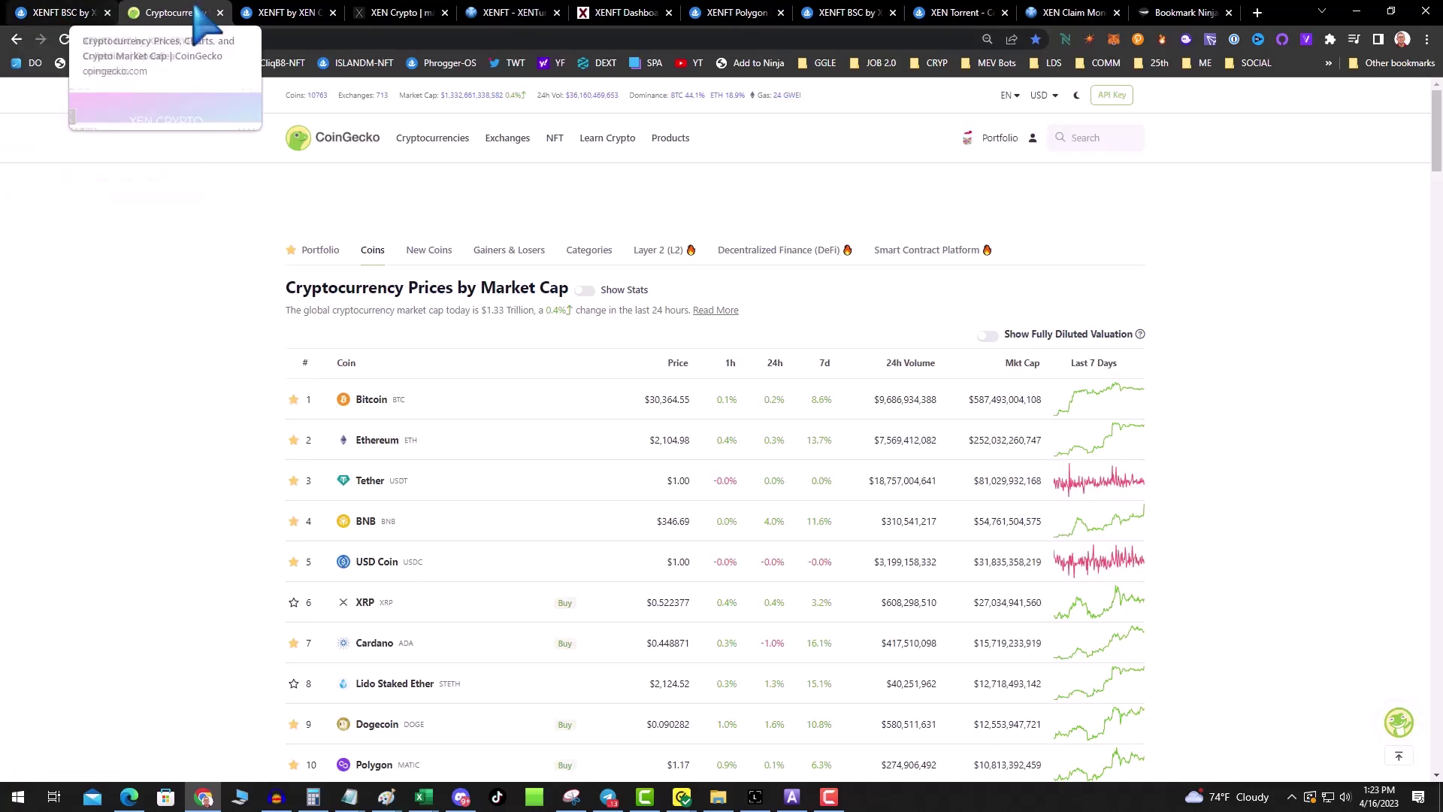
{"action": "left_click", "coordinate": [276, 12]}
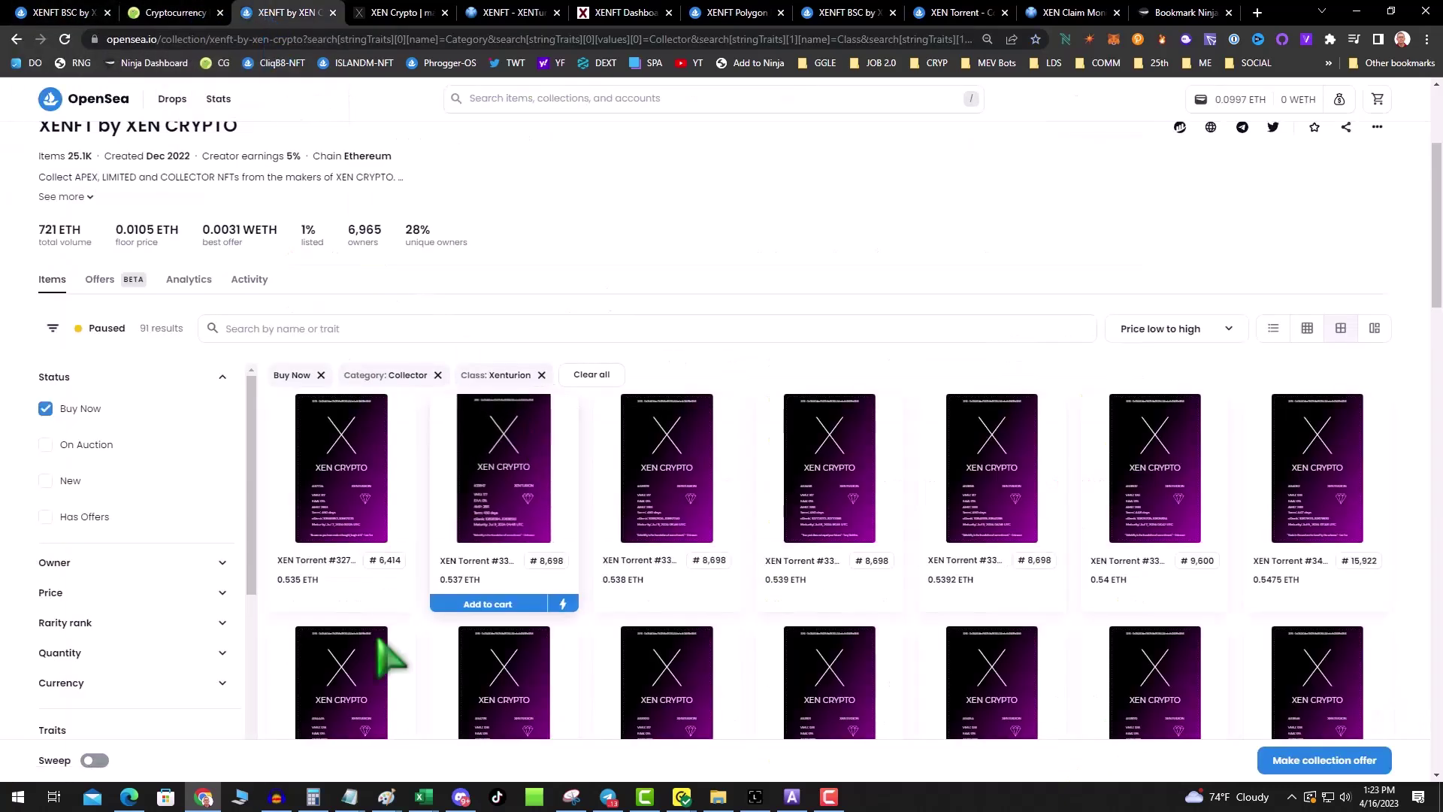
- Compute 0.535 × 2100 in Calculator, giving 1,123.5
{"action": "left_click", "coordinate": [313, 797]}
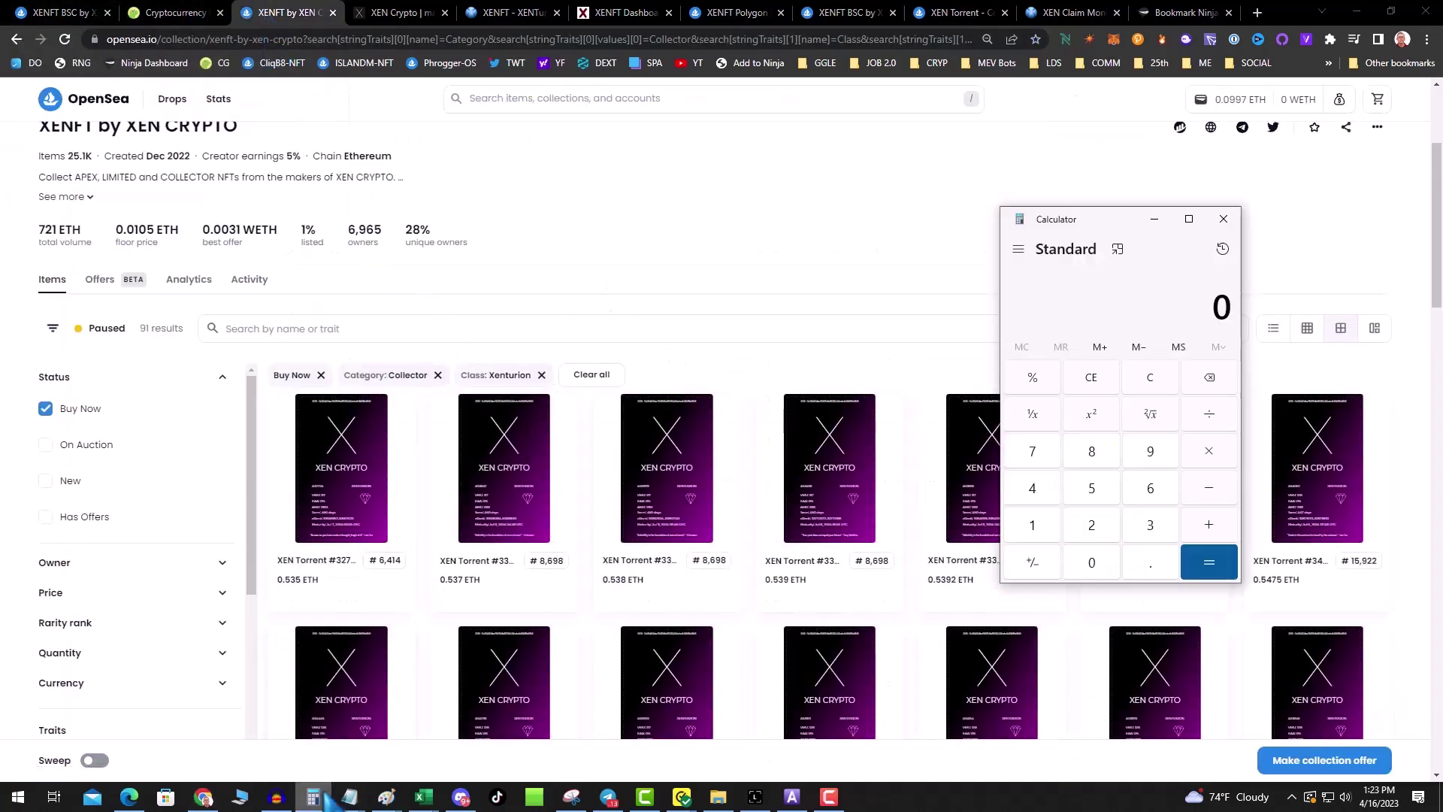
{"action": "left_click", "coordinate": [1150, 564]}
{"action": "left_click", "coordinate": [1092, 488]}
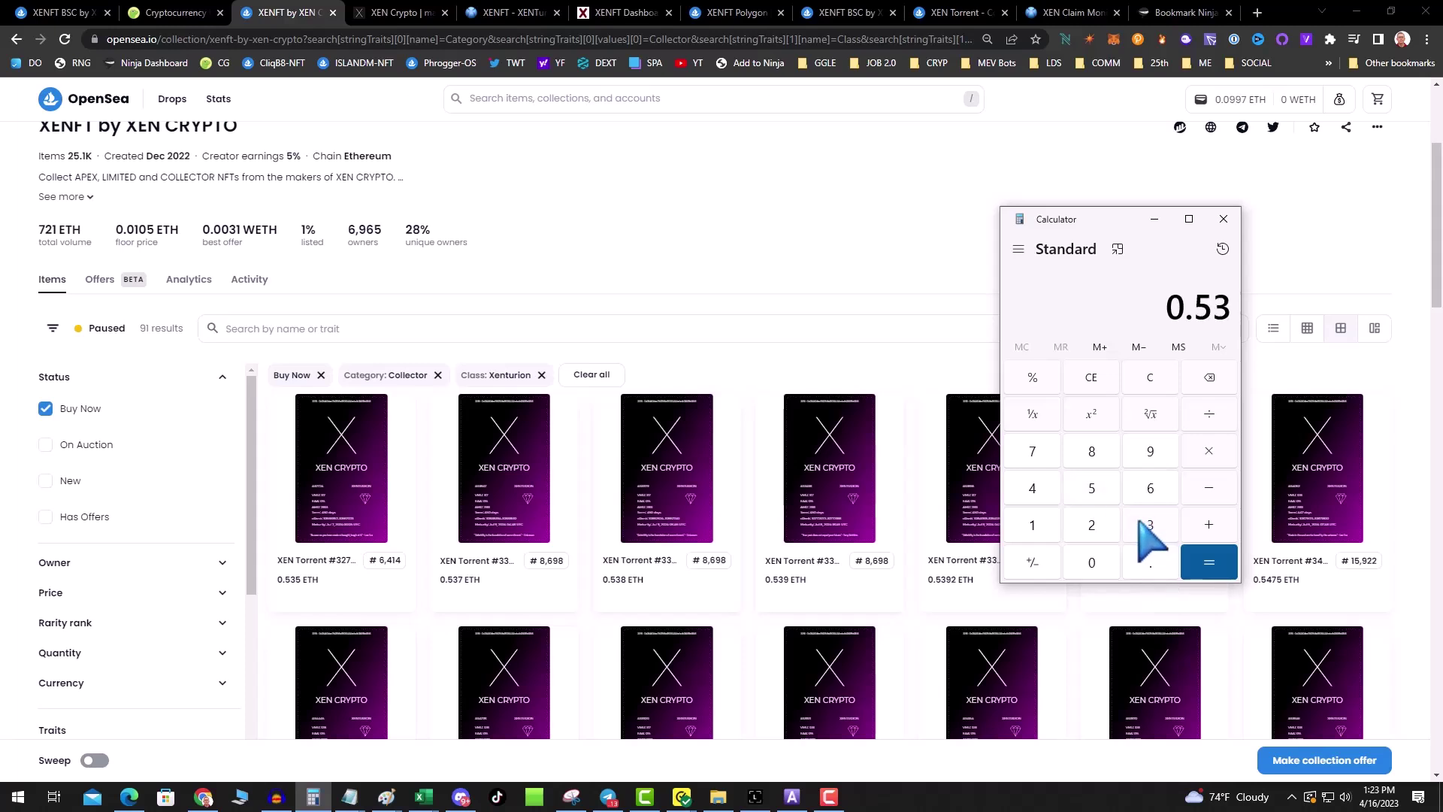
{"action": "left_click", "coordinate": [1092, 488]}
{"action": "left_click", "coordinate": [1209, 451]}
{"action": "left_click", "coordinate": [1092, 525]}
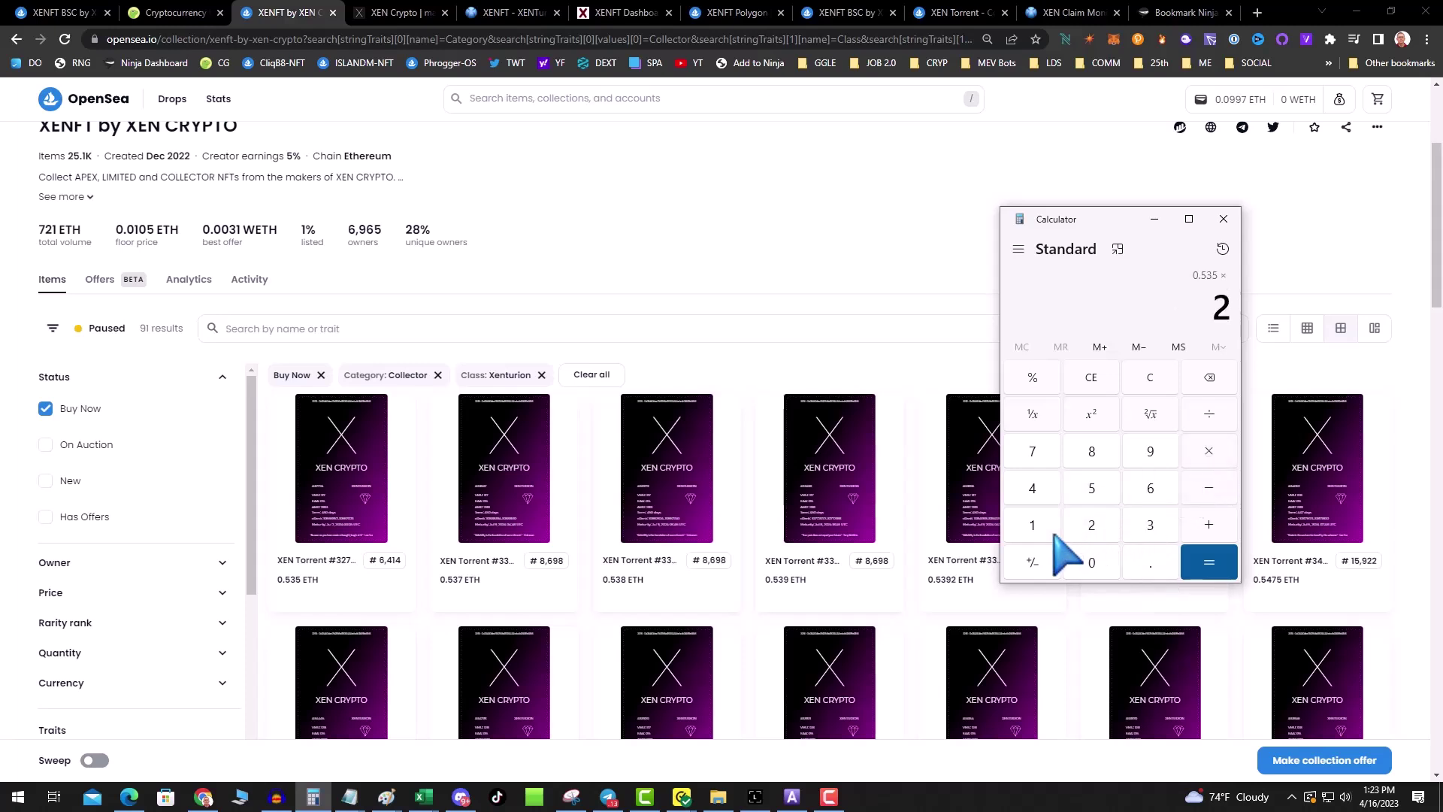
{"action": "left_click", "coordinate": [1032, 525]}
{"action": "left_click", "coordinate": [1092, 562]}
{"action": "left_click", "coordinate": [1092, 562]}
{"action": "left_click", "coordinate": [1209, 562]}
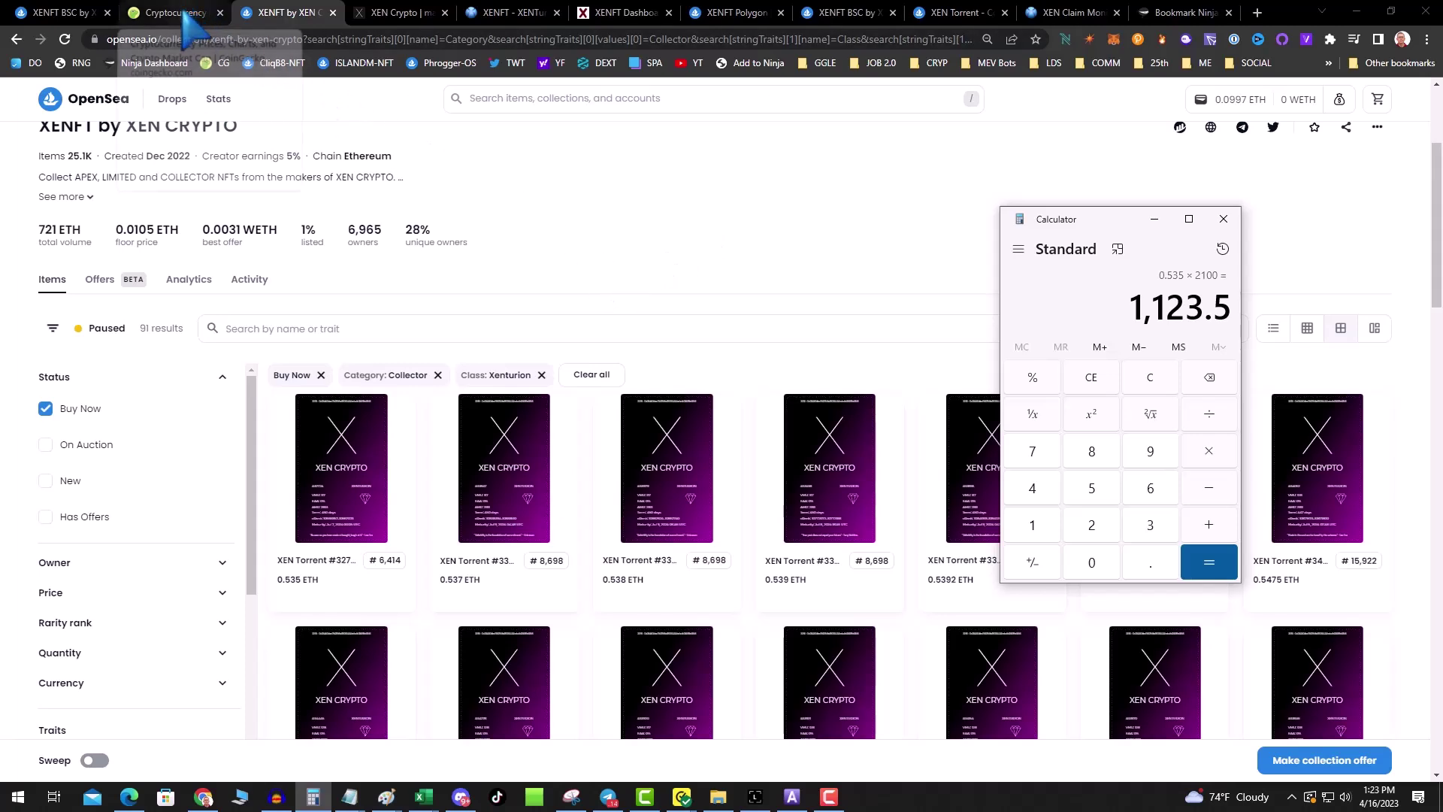
- Return to Chrome and pass through the CoinGecko and XENFT BSC collection pages
{"action": "left_click", "coordinate": [663, 196]}
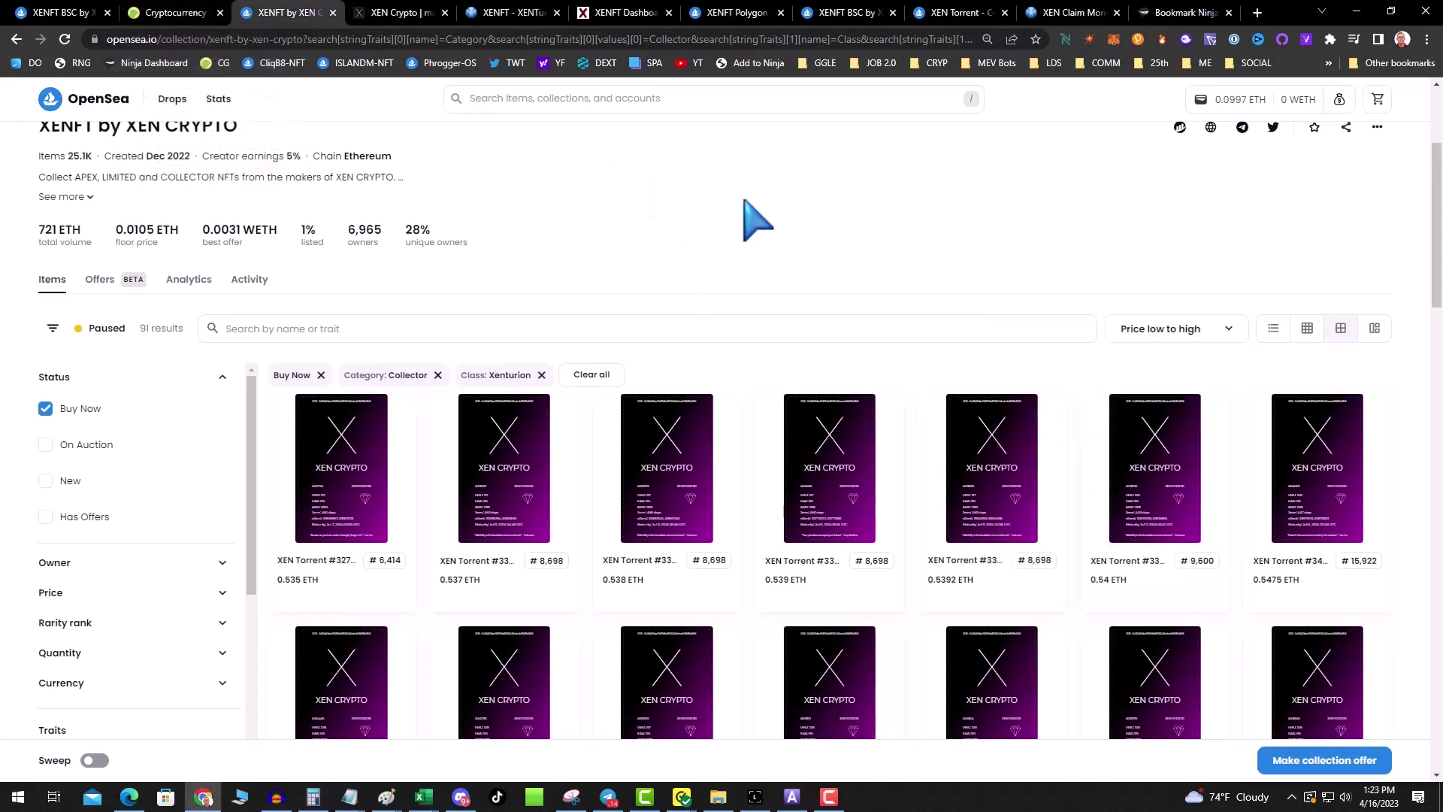
{"action": "left_click", "coordinate": [174, 13]}
{"action": "left_click", "coordinate": [81, 14]}
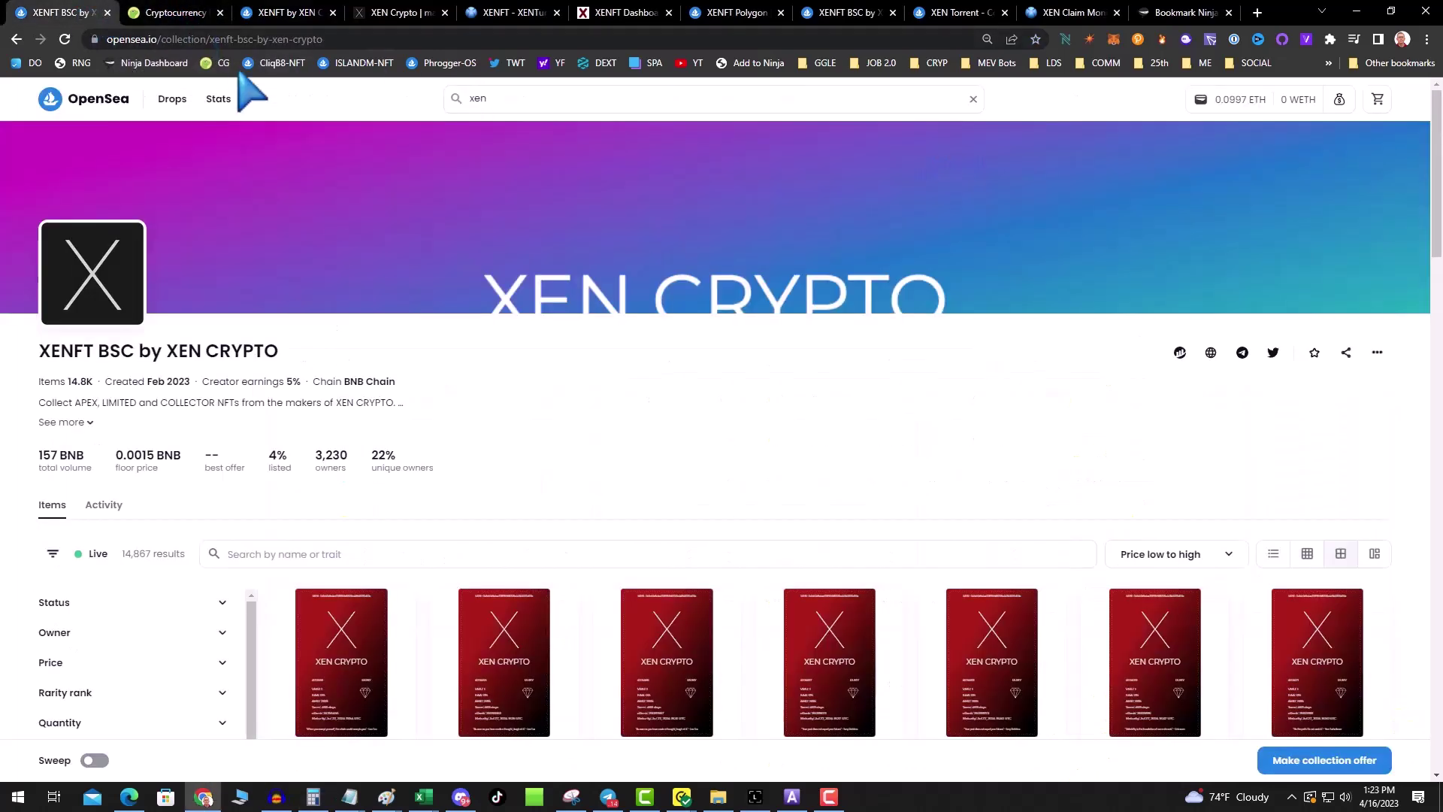
- Open the ETH GAS PRICE page from the Bookmark Ninja dashboard's XEN Tools
{"action": "left_click", "coordinate": [158, 63]}
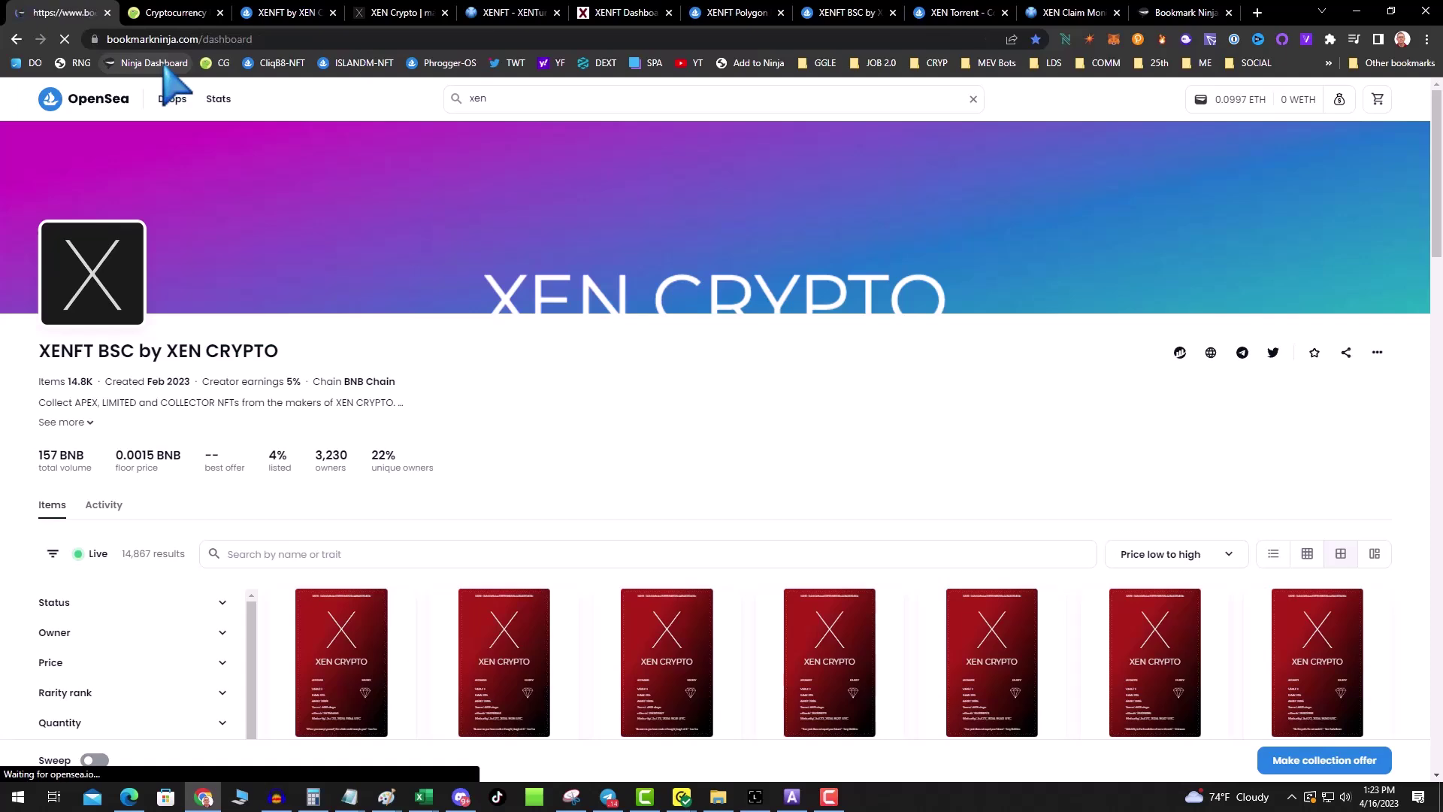
{"action": "scroll", "coordinate": [386, 530], "scroll_direction": "down", "scroll_amount": 2}
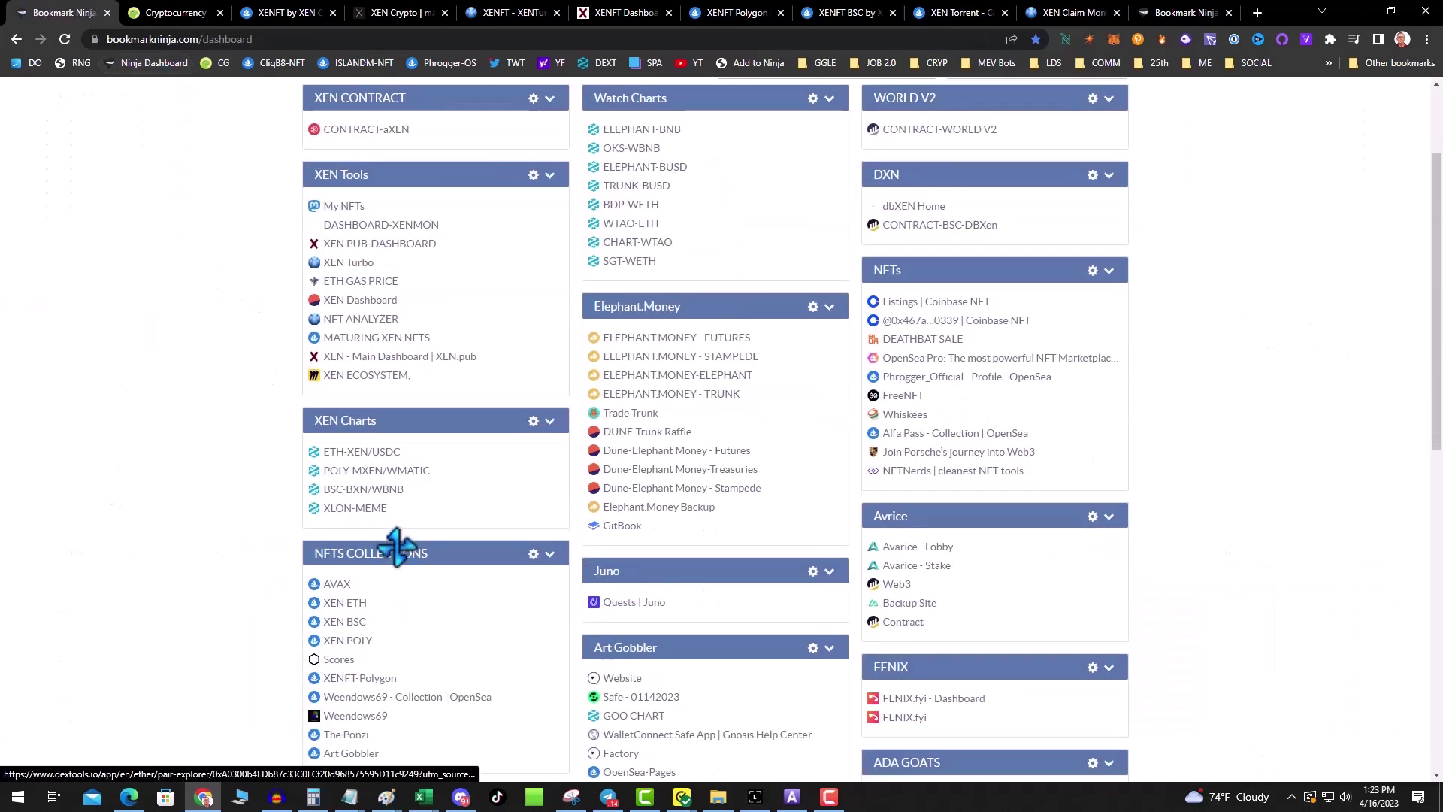
{"action": "scroll", "coordinate": [378, 586], "scroll_direction": "down", "scroll_amount": 1}
{"action": "scroll", "coordinate": [390, 481], "scroll_direction": "up", "scroll_amount": 3}
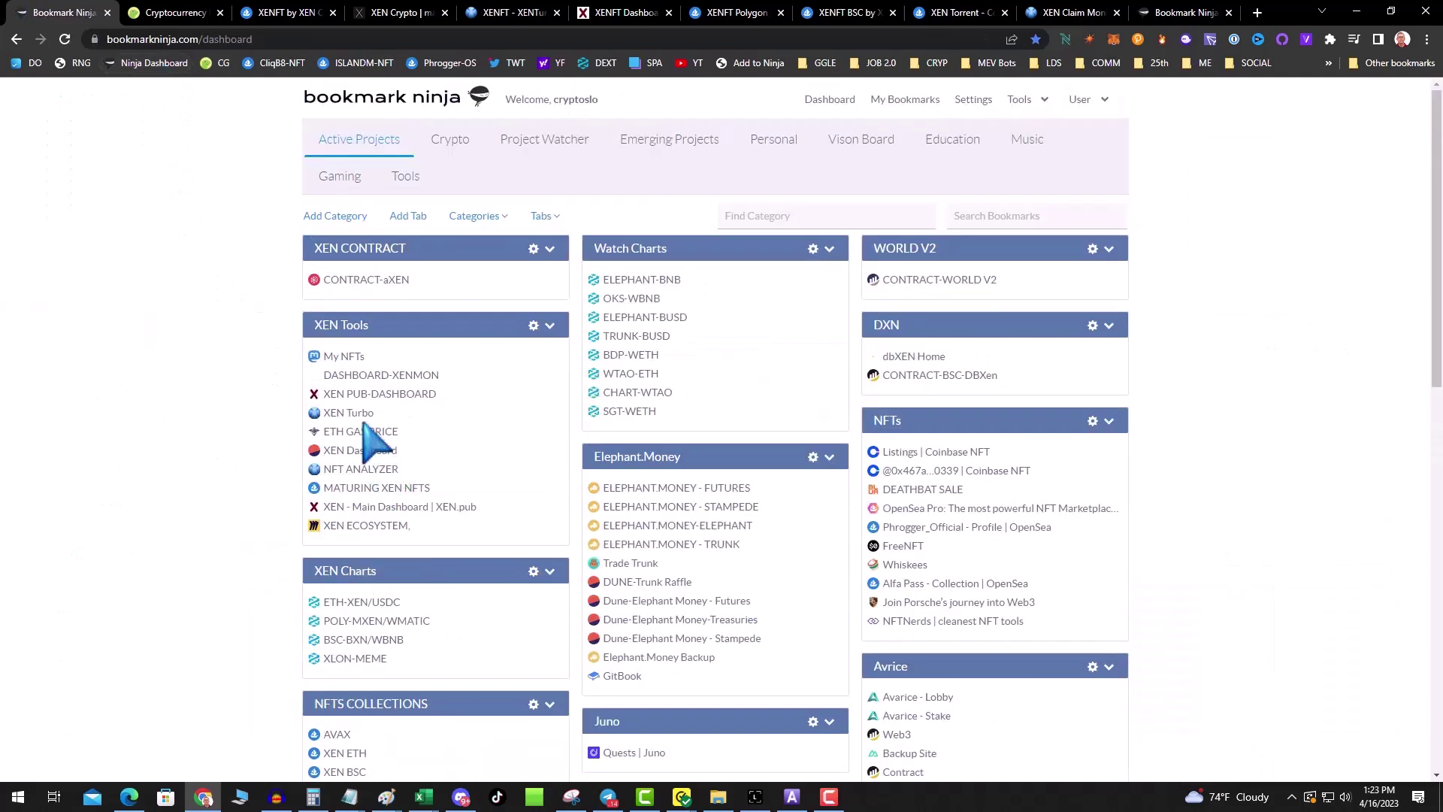
{"action": "left_click", "coordinate": [364, 431]}
{"action": "scroll", "coordinate": [361, 345], "scroll_direction": "down", "scroll_amount": 2}
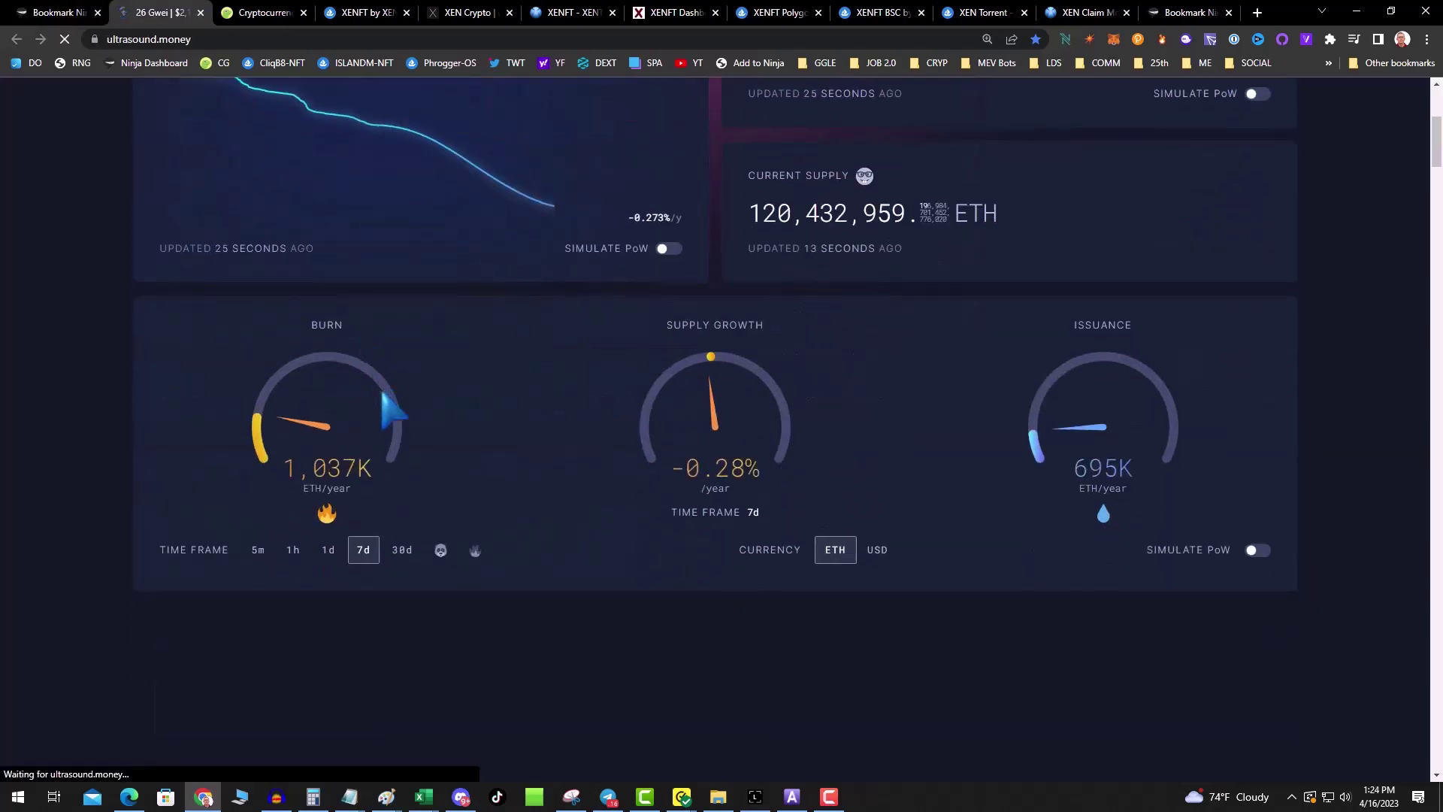
{"action": "scroll", "coordinate": [375, 346], "scroll_direction": "up", "scroll_amount": 5}
- Go to My XENFTs on xen.network and check the MetaMask wallet
{"action": "left_click", "coordinate": [450, 13]}
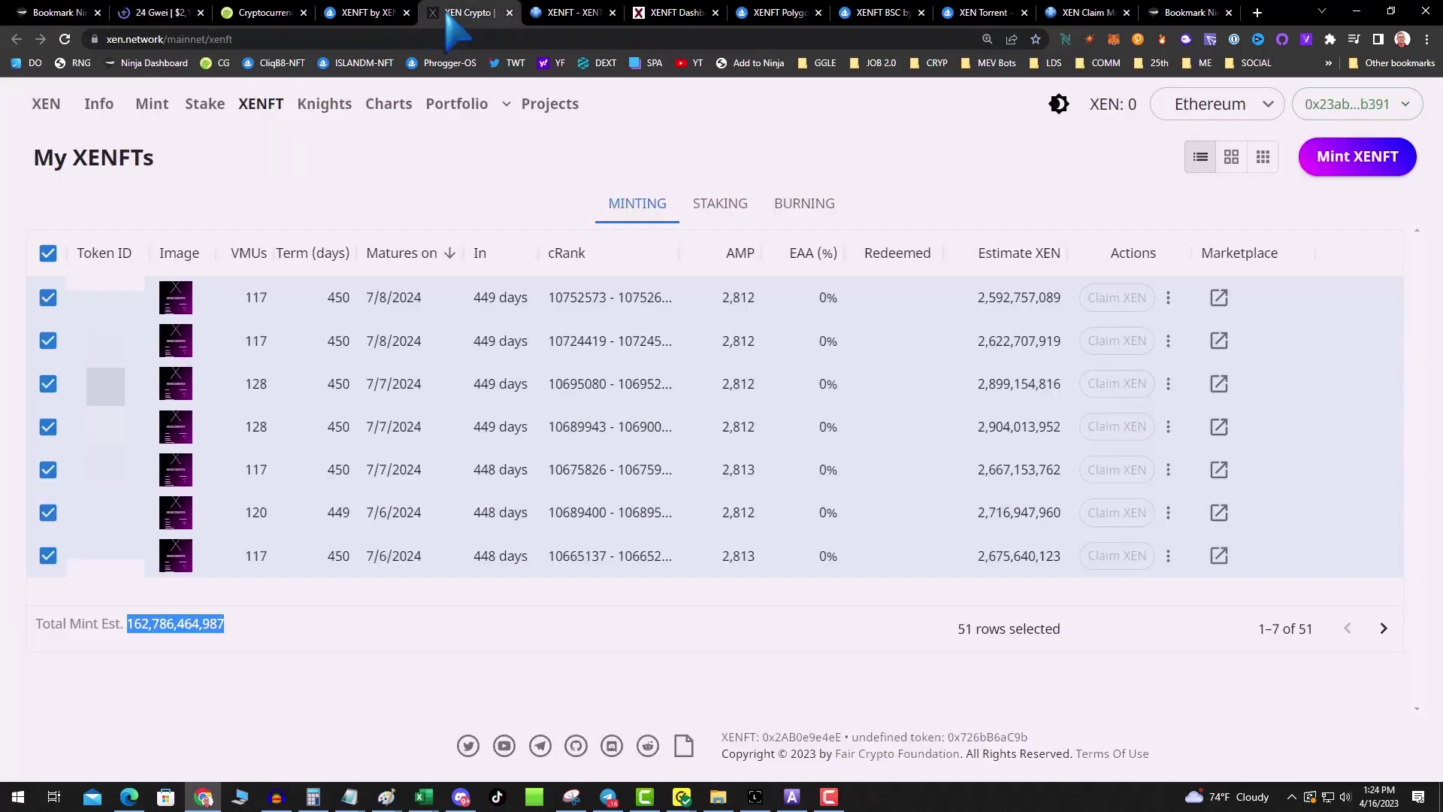
{"action": "left_click", "coordinate": [1113, 39]}
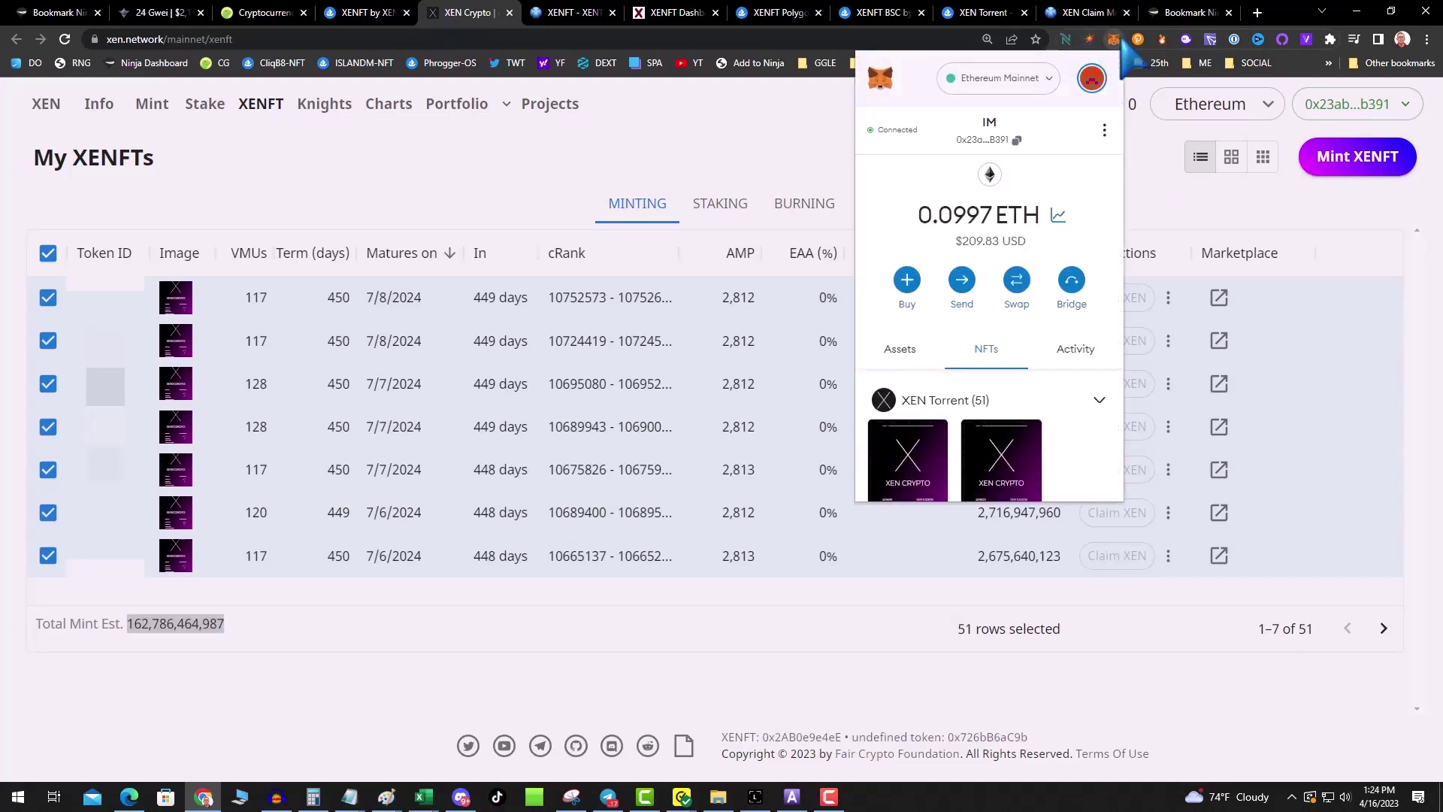
{"action": "left_click", "coordinate": [1232, 207]}
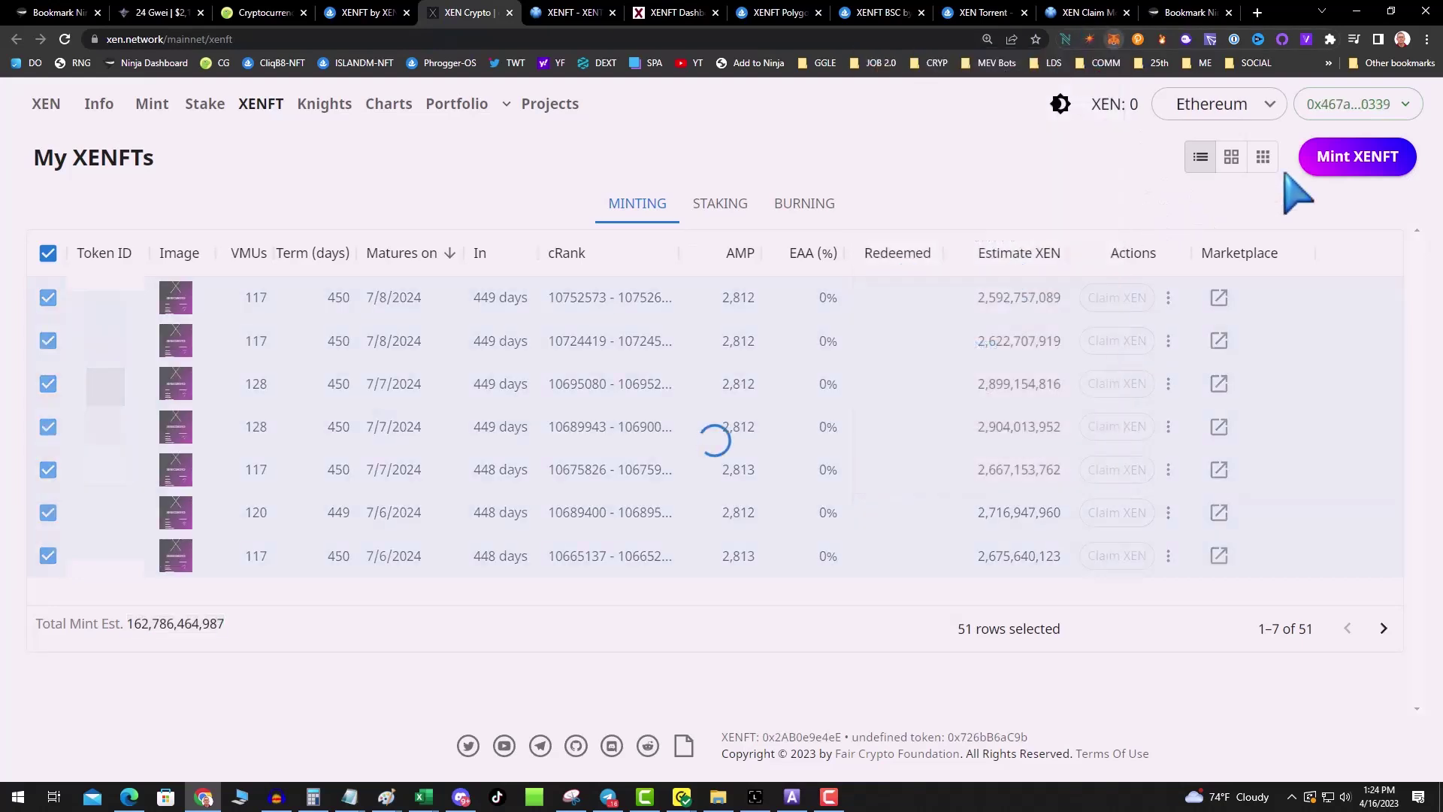
- Mint a new 128-VMU XENFT in the Collector category, bringing up the wallet request
{"action": "left_click", "coordinate": [1353, 167]}
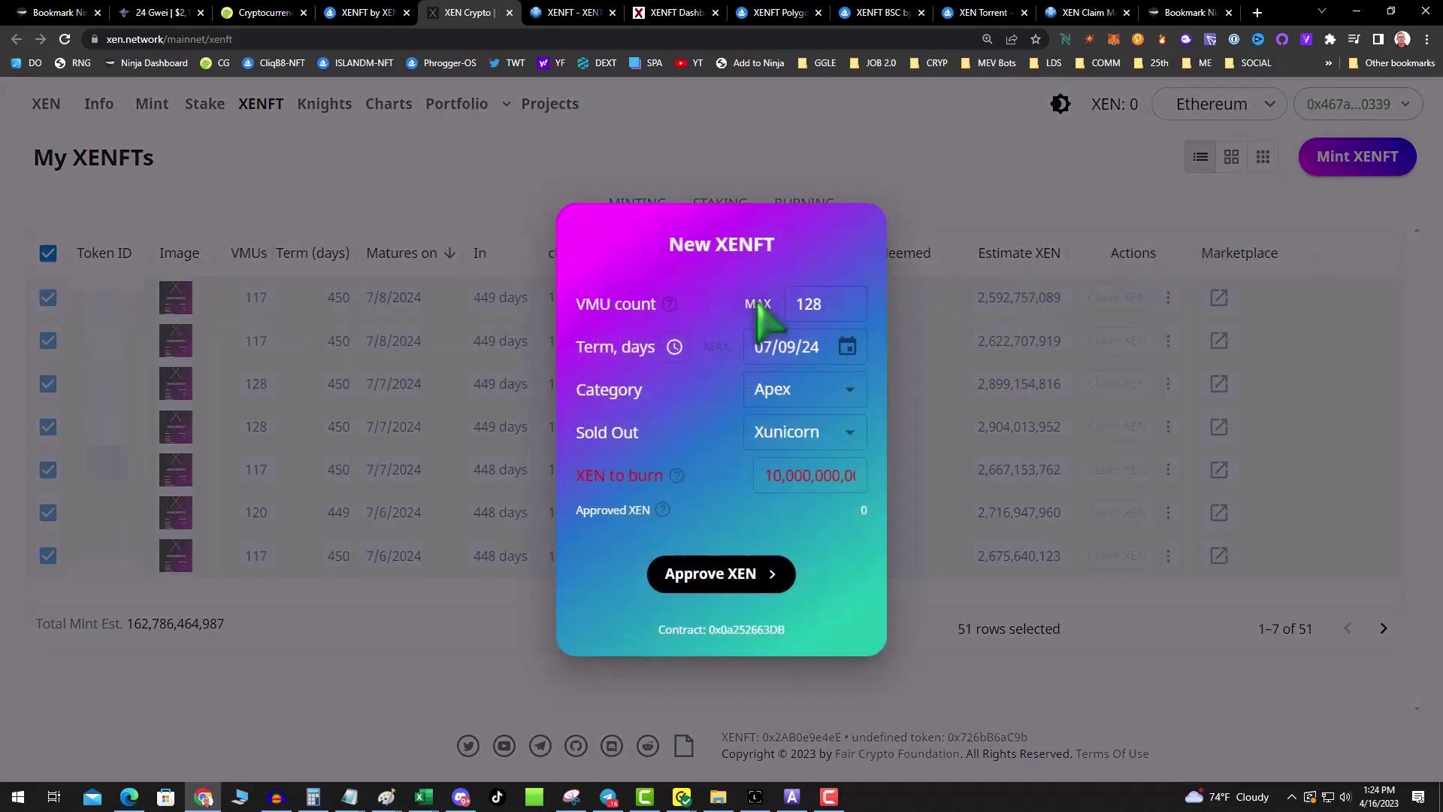
{"action": "left_click", "coordinate": [787, 398]}
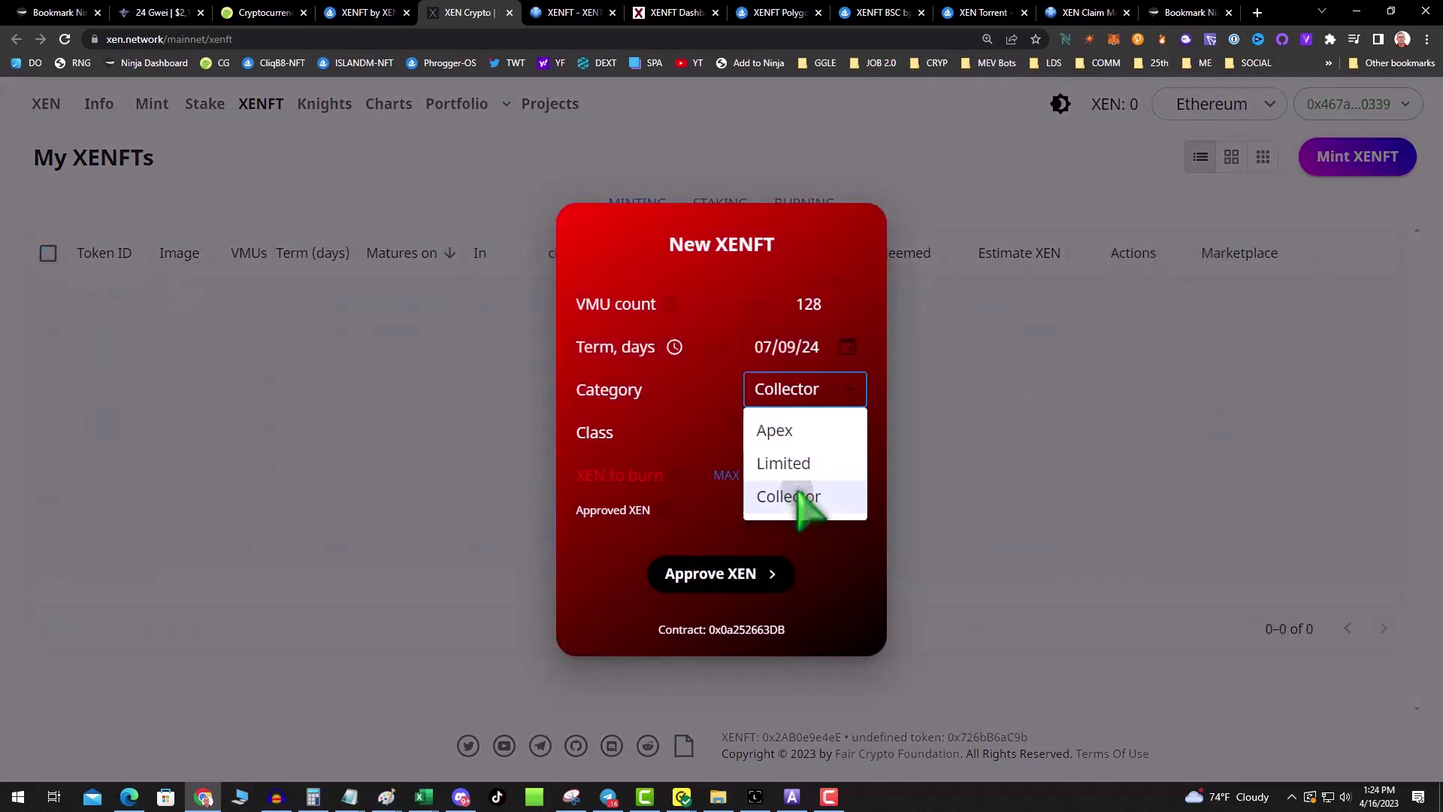
{"action": "left_click", "coordinate": [798, 496]}
{"action": "left_click", "coordinate": [754, 540]}
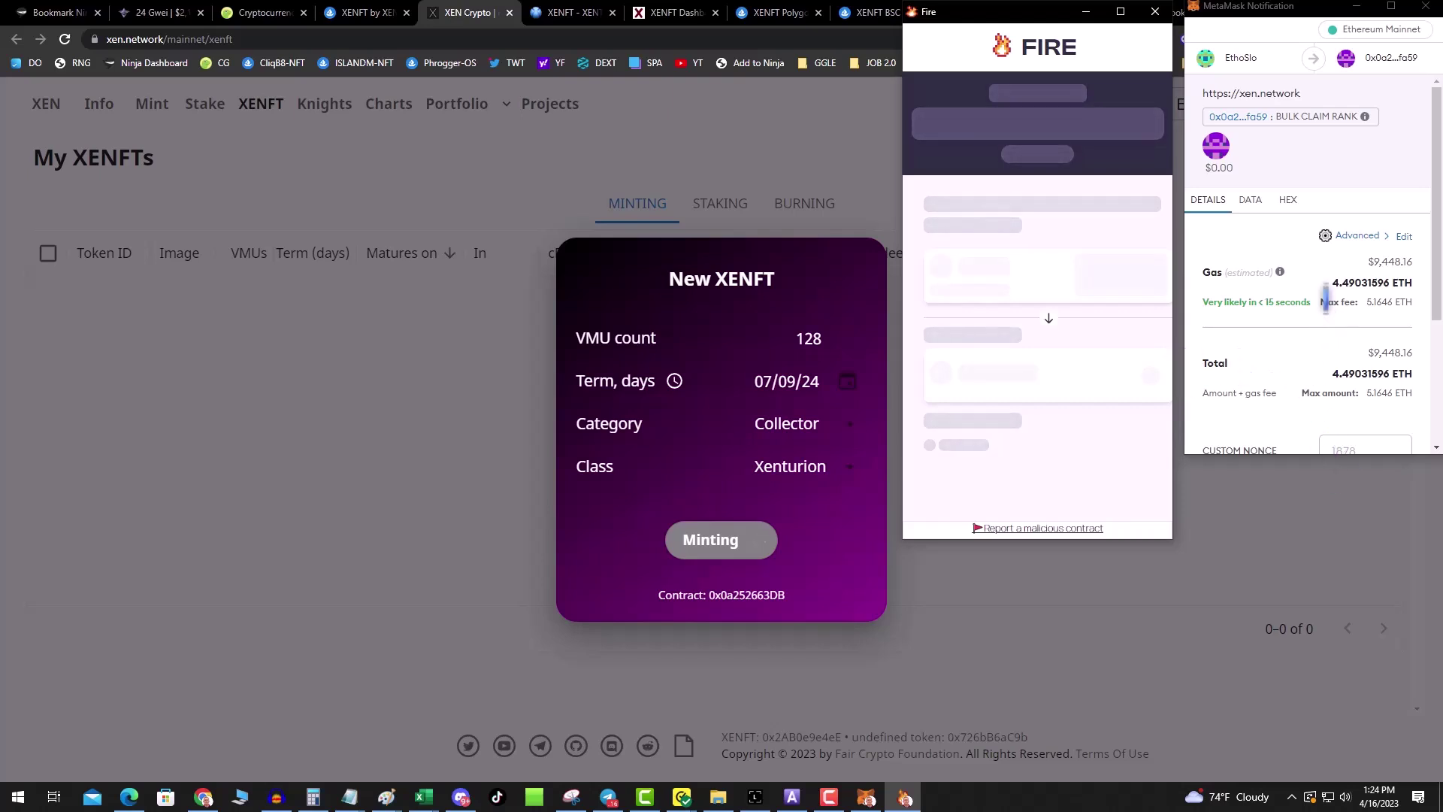
- Enter advanced gas fees of 0.3 GWEI priority and 17.1 GWEI max base, saved as default
{"action": "left_click", "coordinate": [1349, 236]}
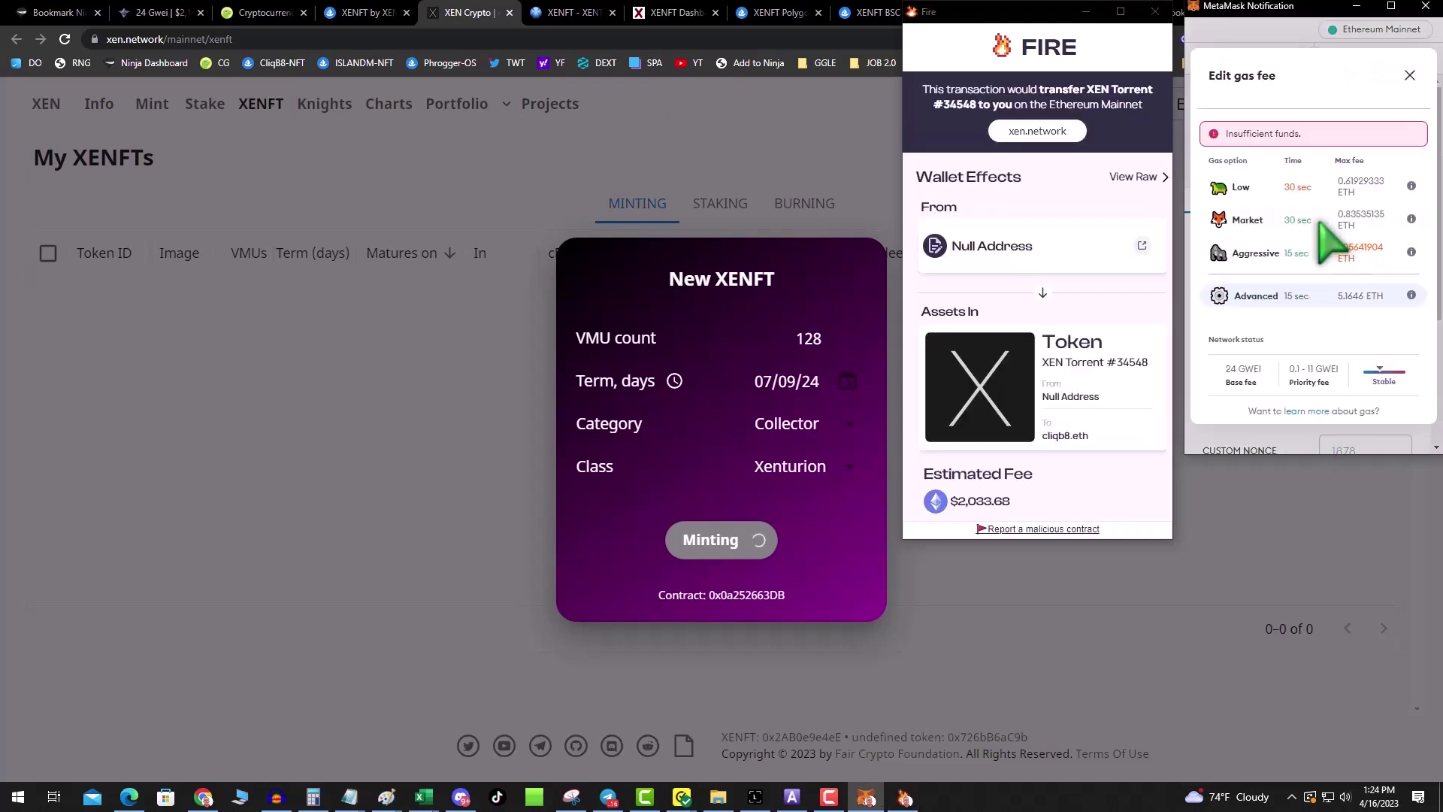
{"action": "key", "text": "Escape"}
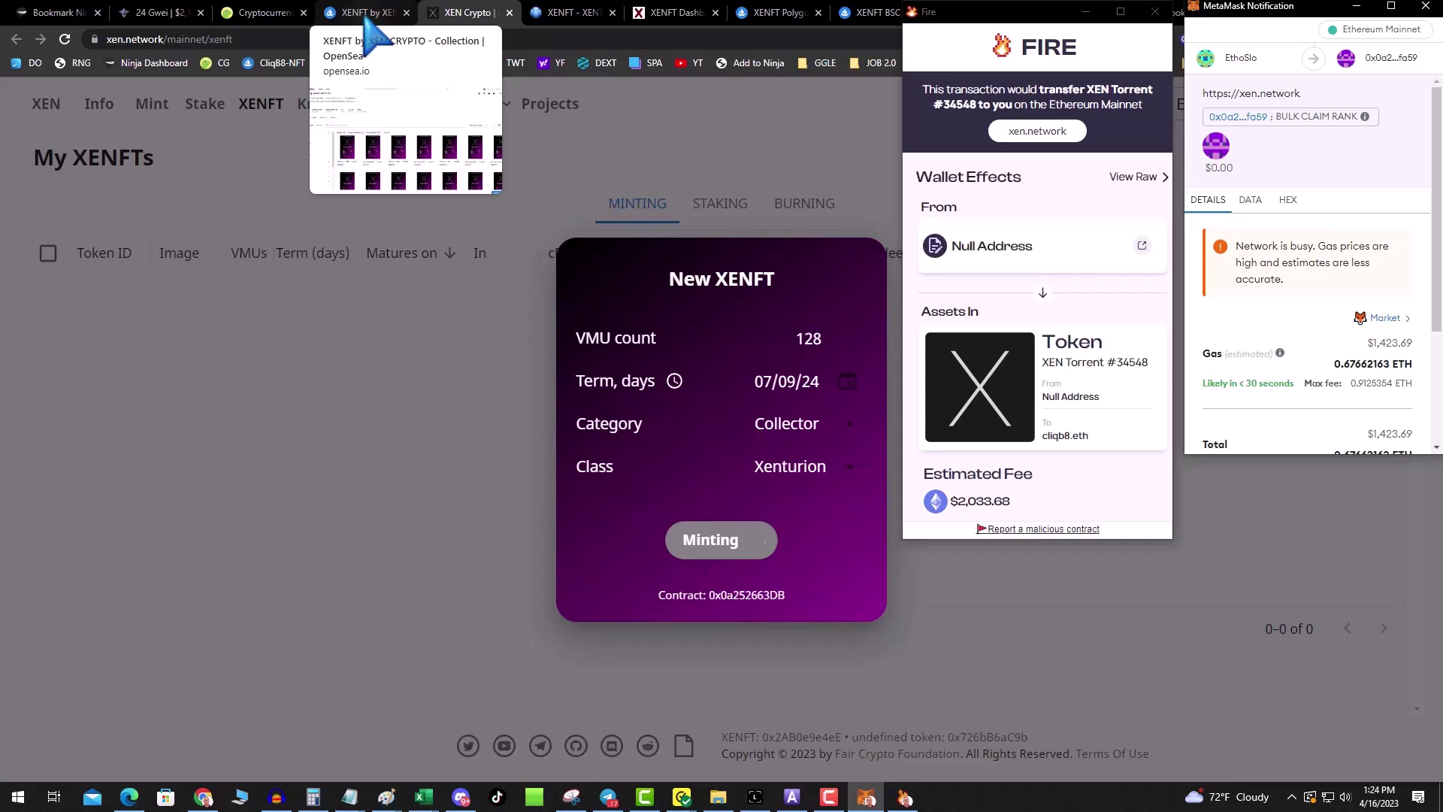
{"action": "left_click", "coordinate": [1383, 320]}
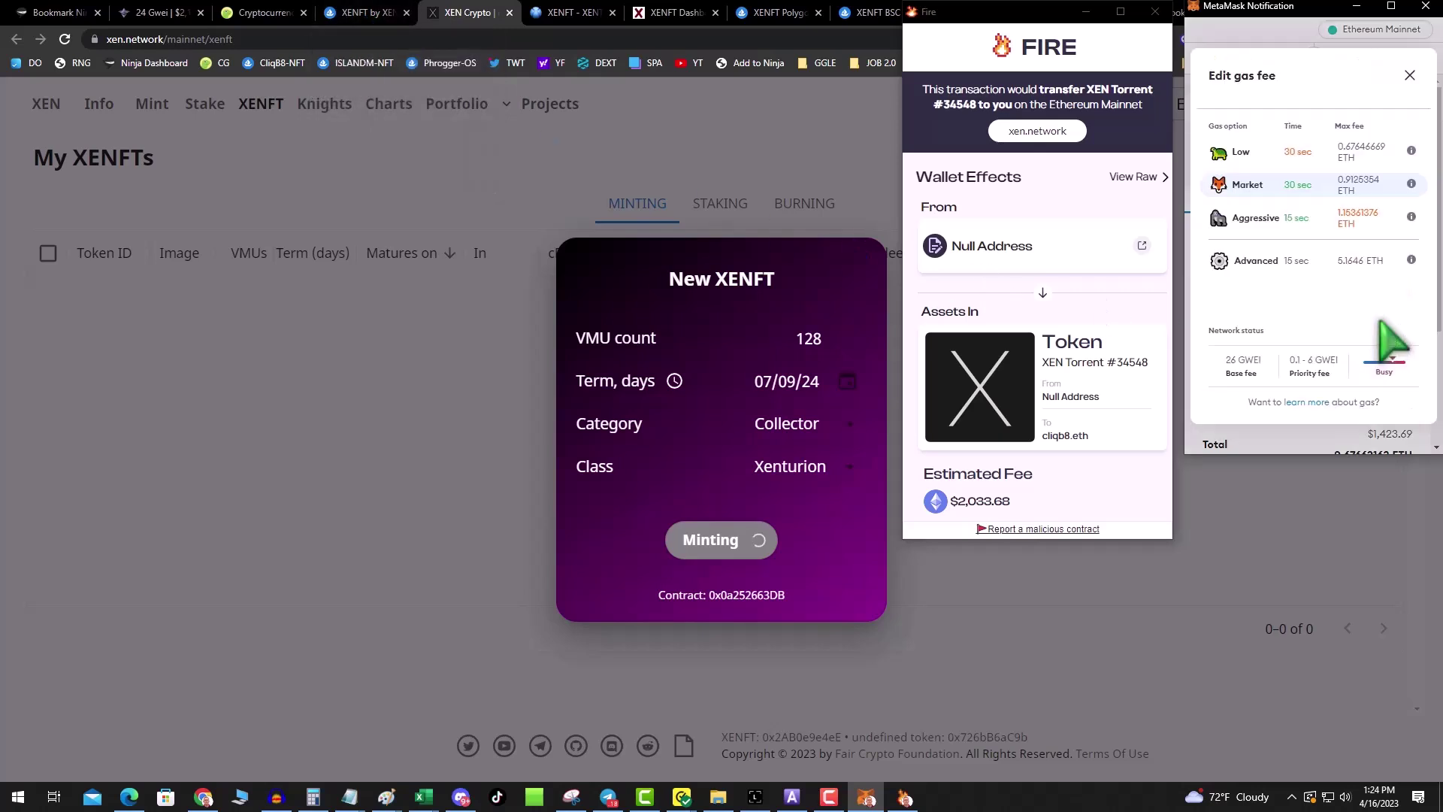
{"action": "left_click", "coordinate": [1236, 269]}
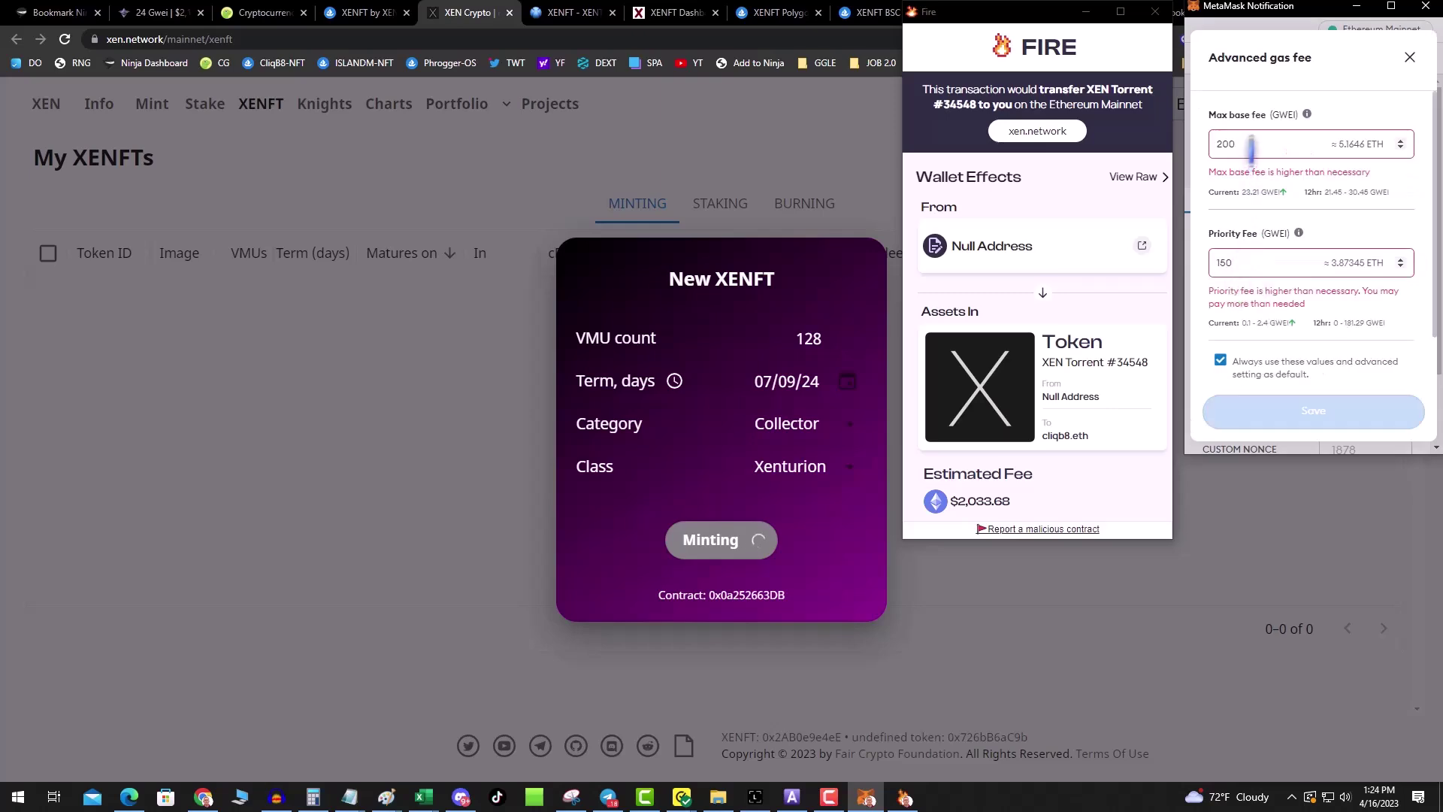
{"action": "double_click", "coordinate": [1229, 263]}
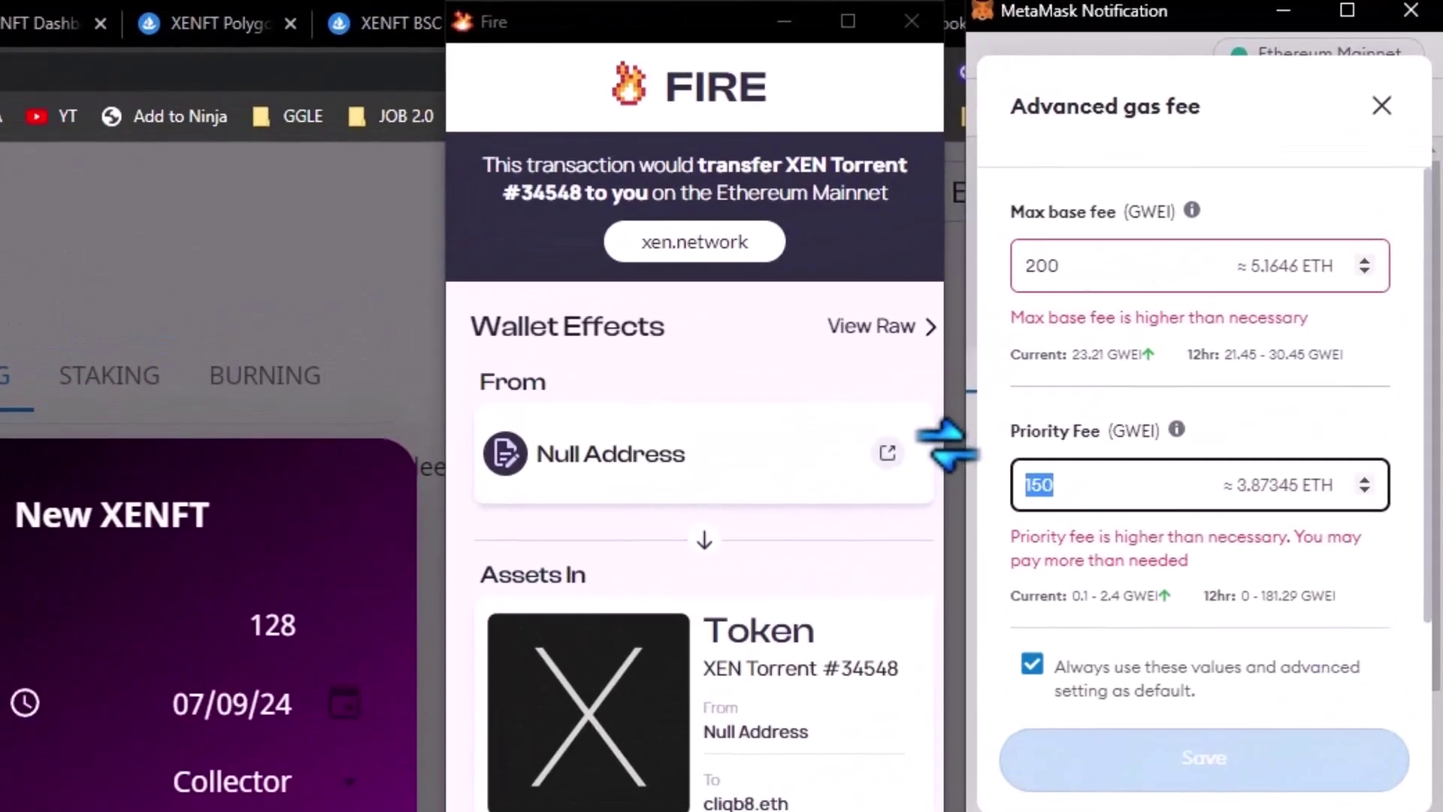
{"action": "type", "text": "3"}
{"action": "key", "text": "BackSpace"}
{"action": "type", "text": "0.3"}
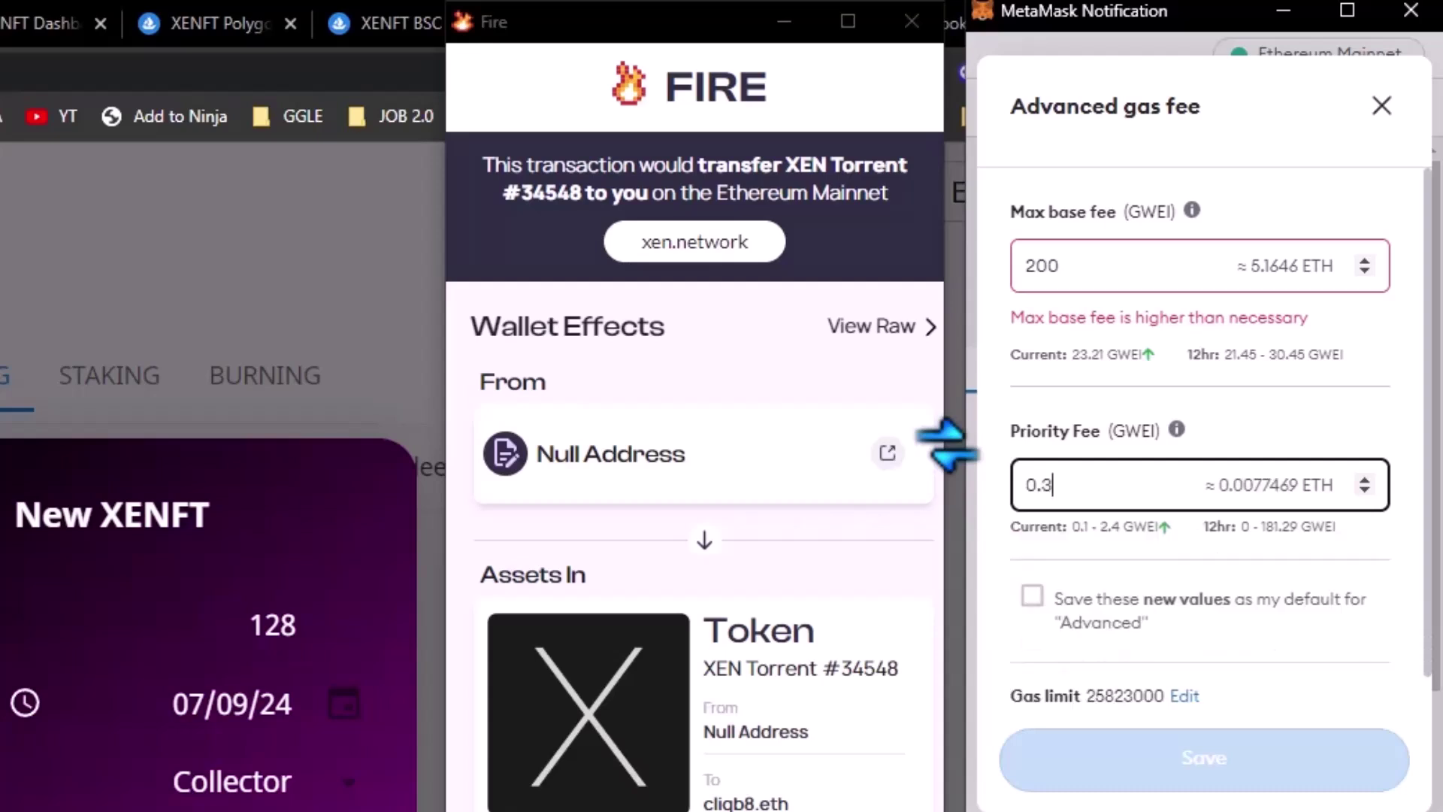
{"action": "double_click", "coordinate": [1099, 266]}
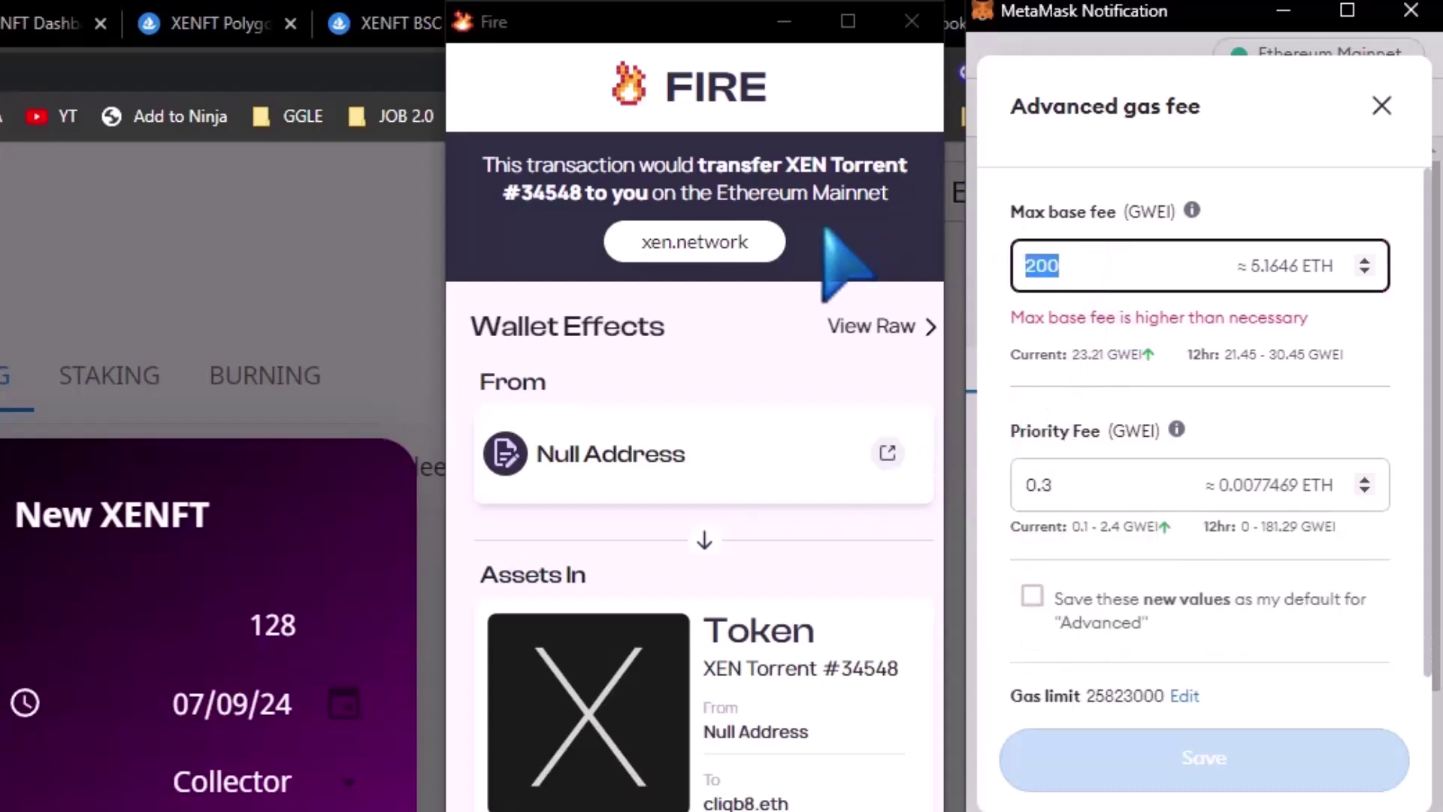
{"action": "type", "text": "17.1"}
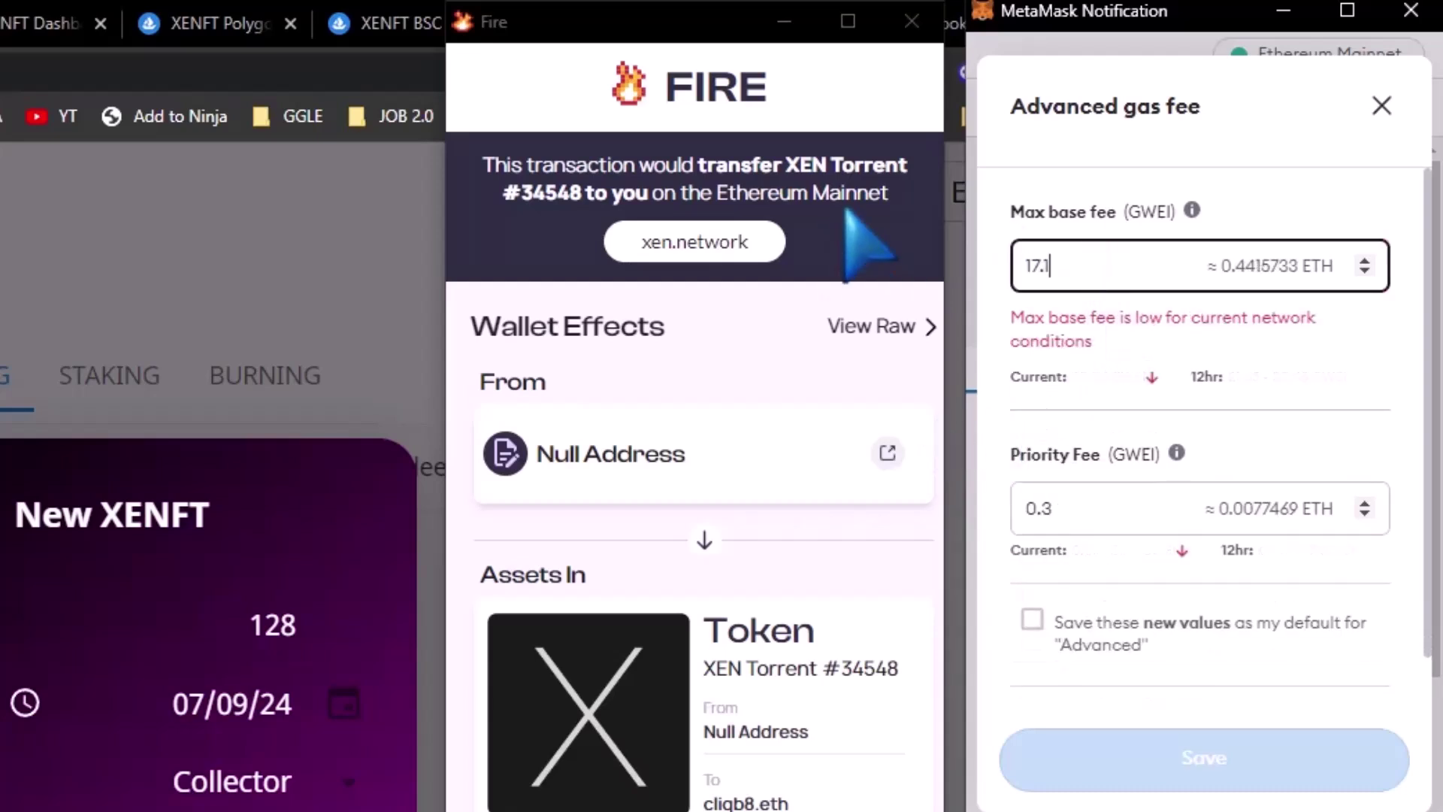
{"action": "left_click", "coordinate": [1046, 660]}
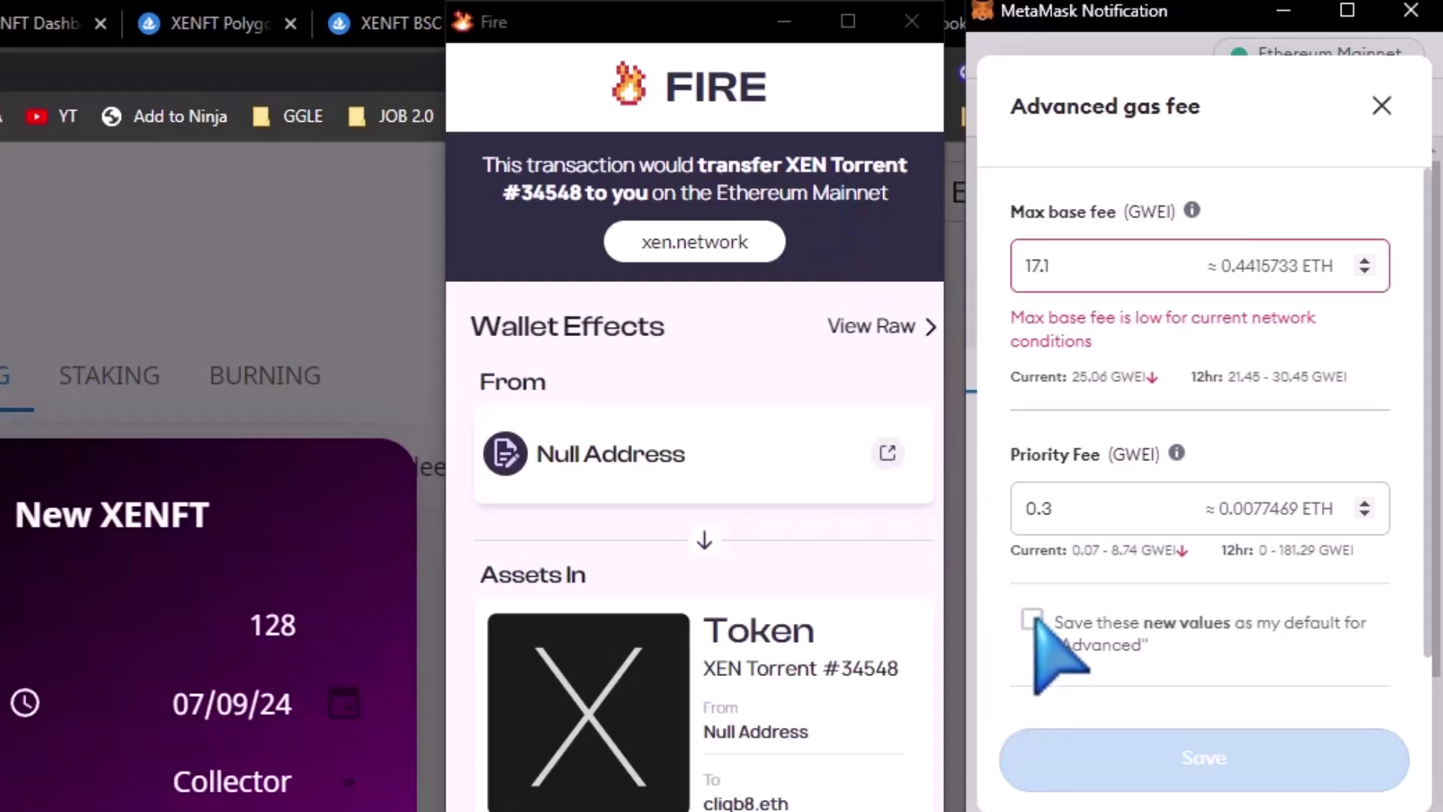
{"action": "left_click", "coordinate": [1032, 618]}
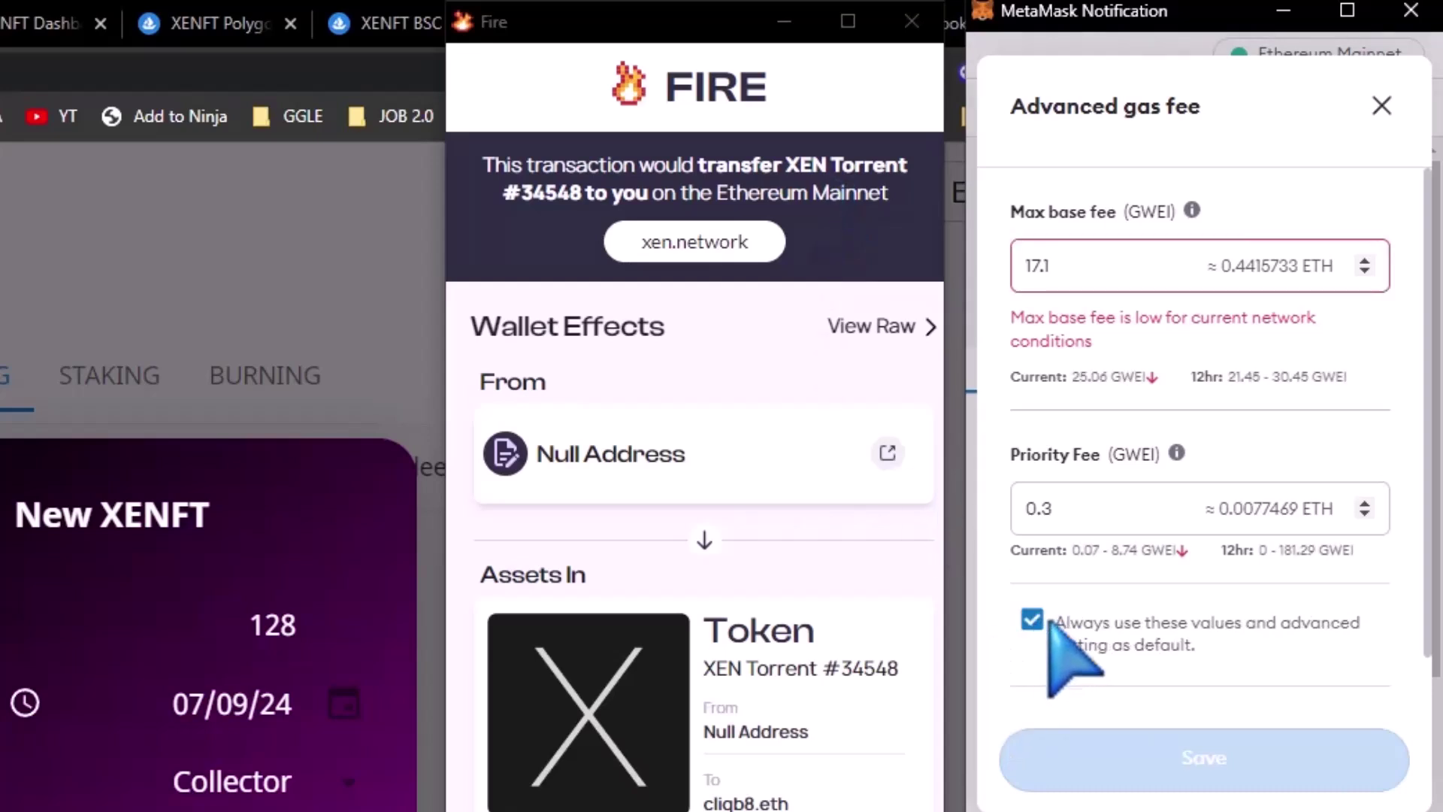
{"action": "left_click", "coordinate": [1127, 774]}
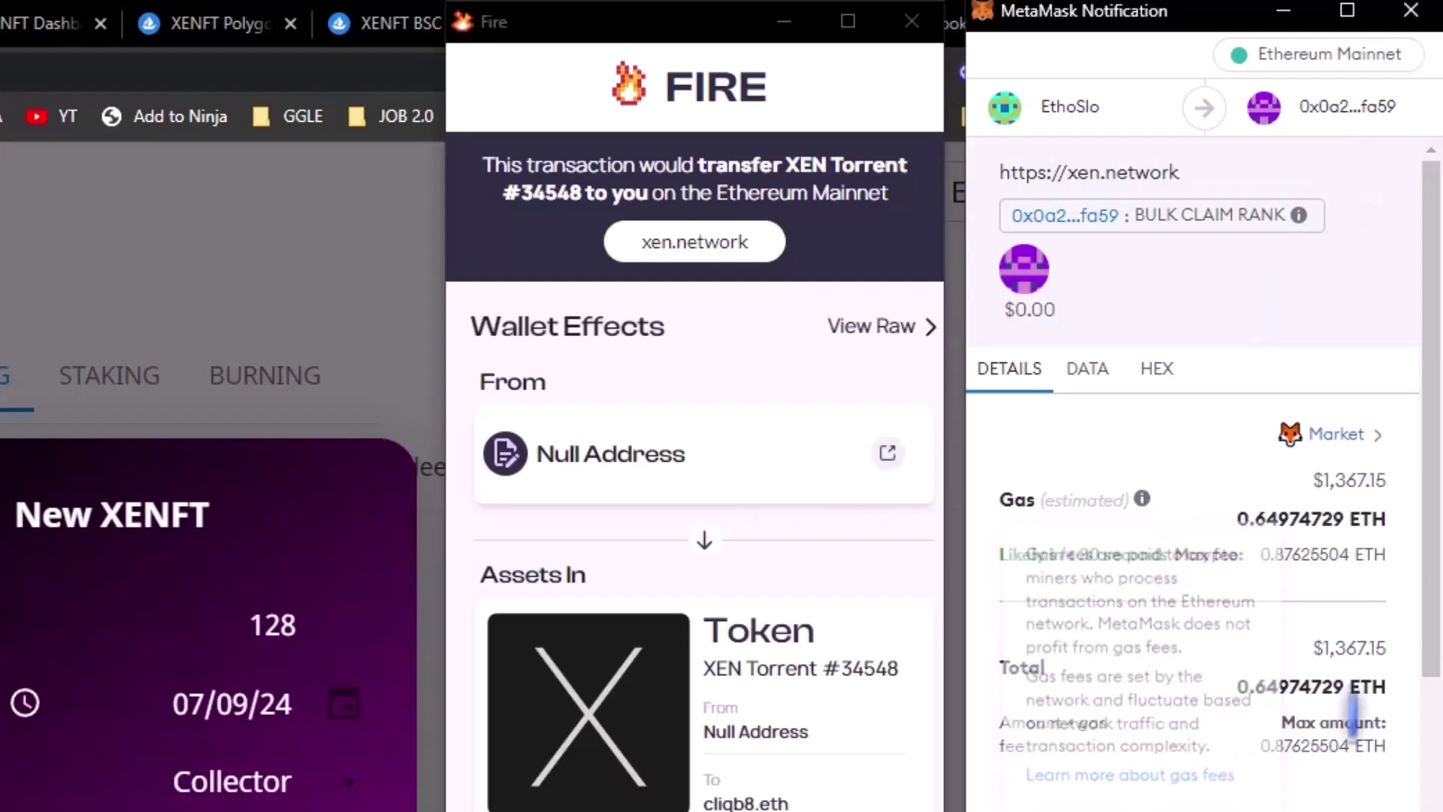
- Scroll MetaMask to check the 0.4415733 ETH mint total, then set the wallet popups aside
{"action": "scroll", "coordinate": [1172, 797], "scroll_direction": "down", "scroll_amount": 3}
{"action": "left_click", "coordinate": [1171, 798]}
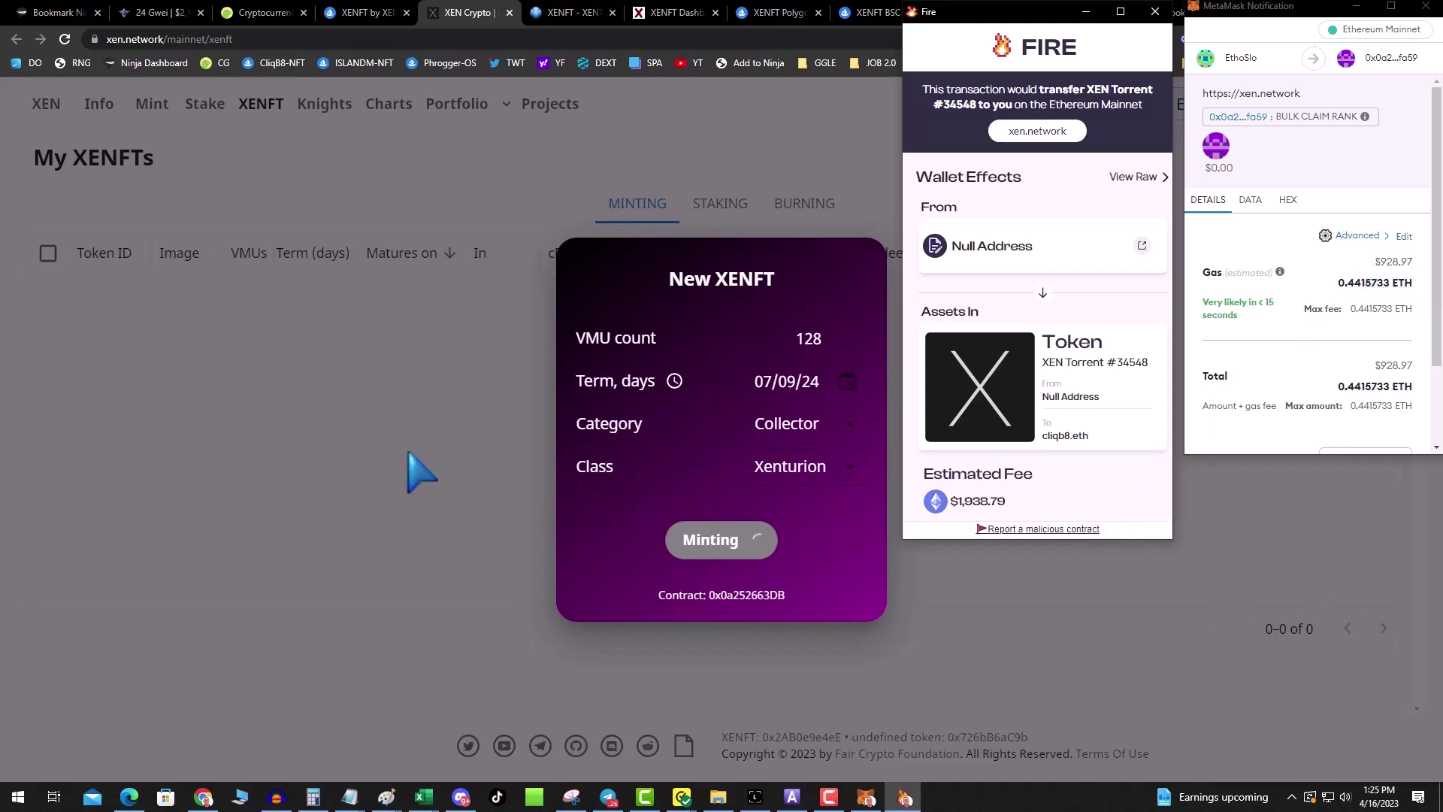
- Bring up OpenSea's XEN Torrent #32724 listing (0.535 ETH, 117-VMU Xenturion) and highlight 32724 in its title
{"action": "left_click", "coordinate": [411, 471]}
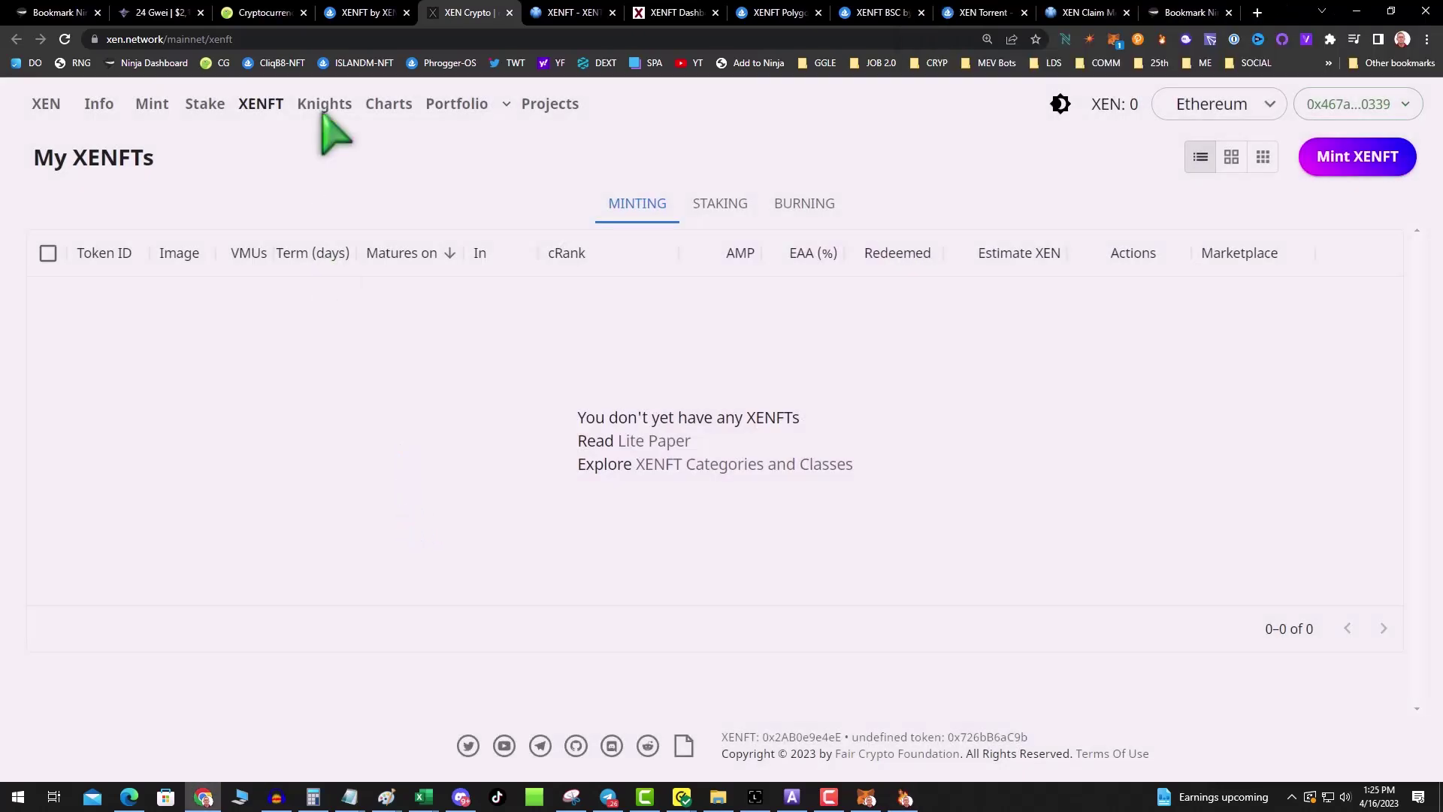
{"action": "left_click", "coordinate": [334, 14]}
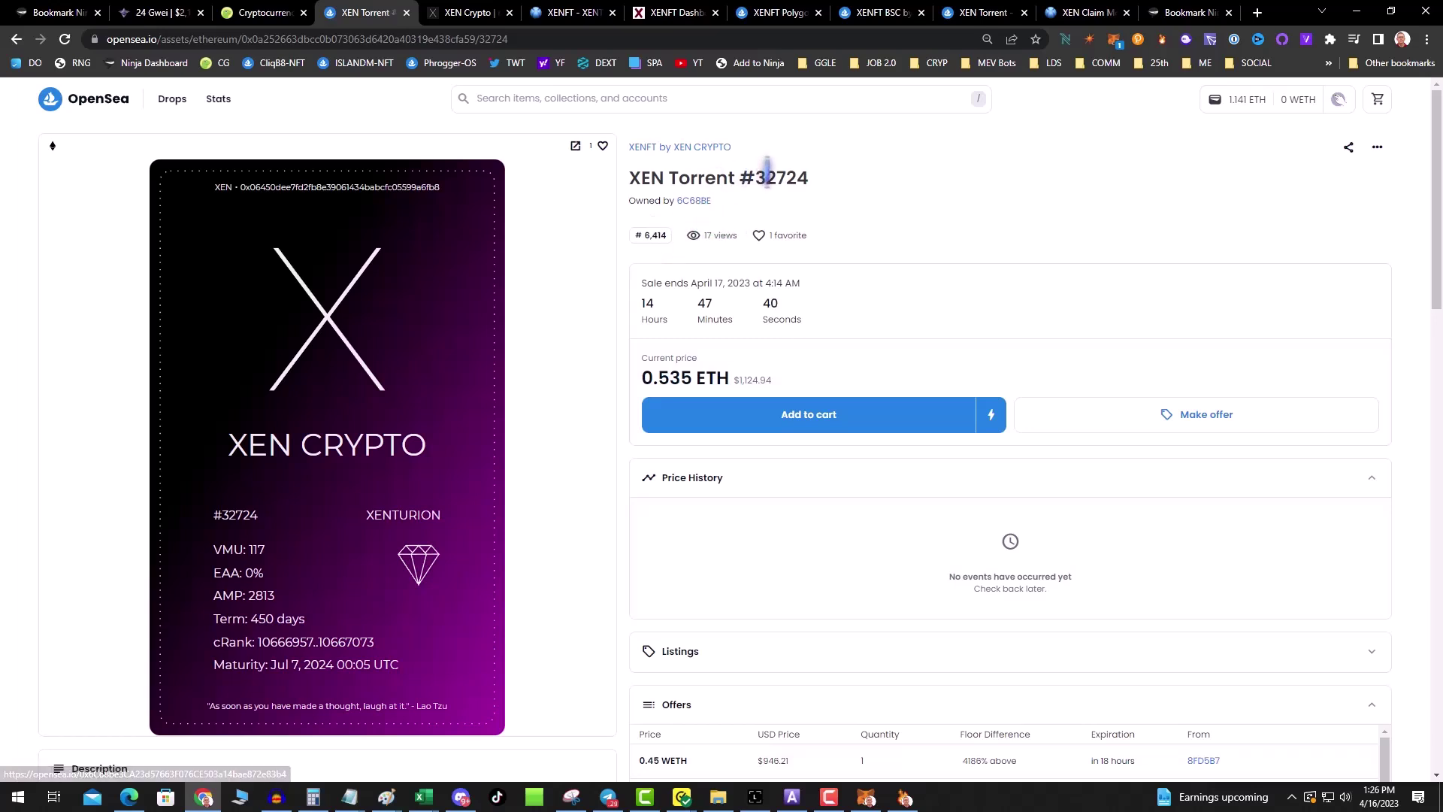
{"action": "left_click_drag", "start_coordinate": [759, 180], "coordinate": [799, 181]}
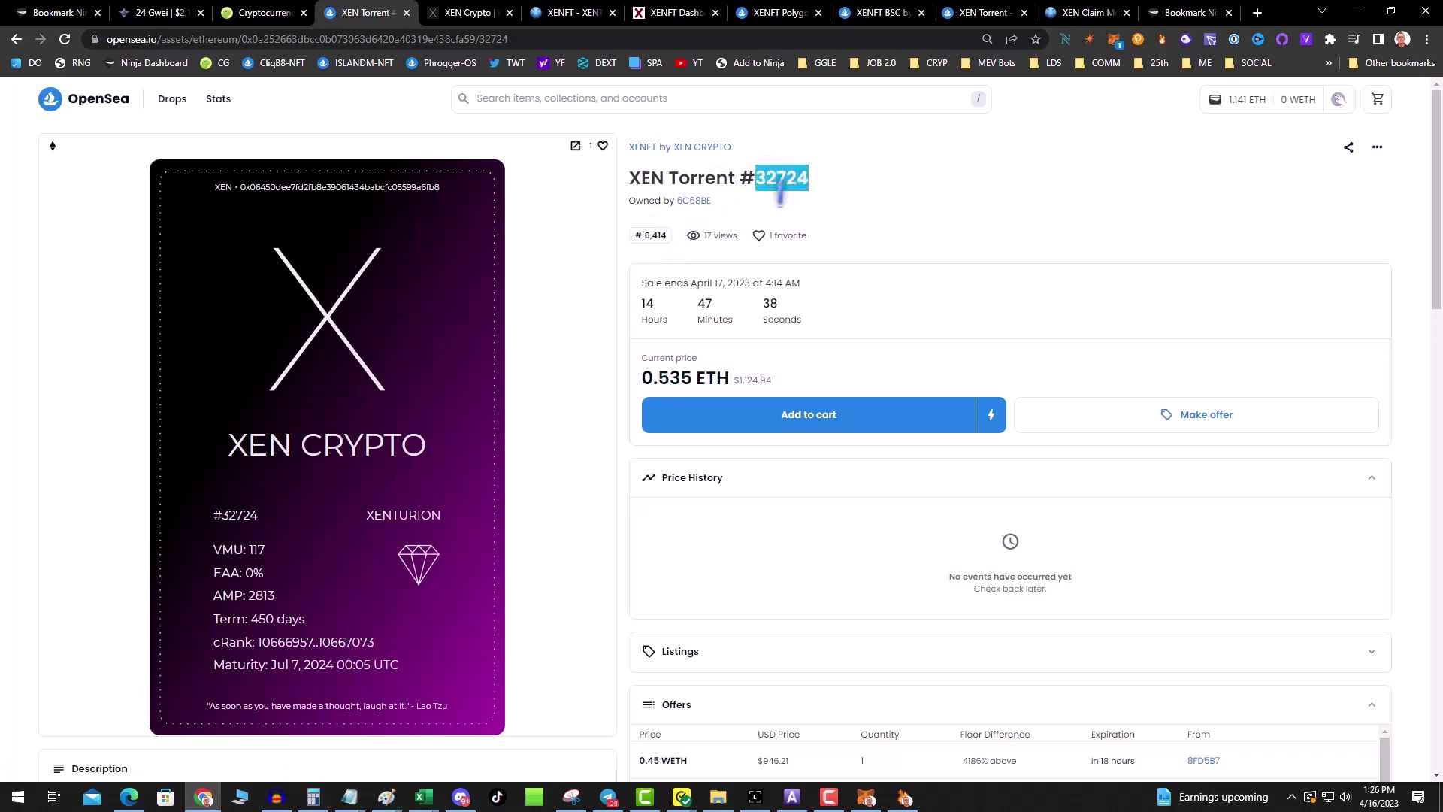
- Copy the wallet address from the owner's 90-item OpenSea profile and switch to XENTurbo's XEN Claim Monitor
{"action": "left_click", "coordinate": [693, 201]}
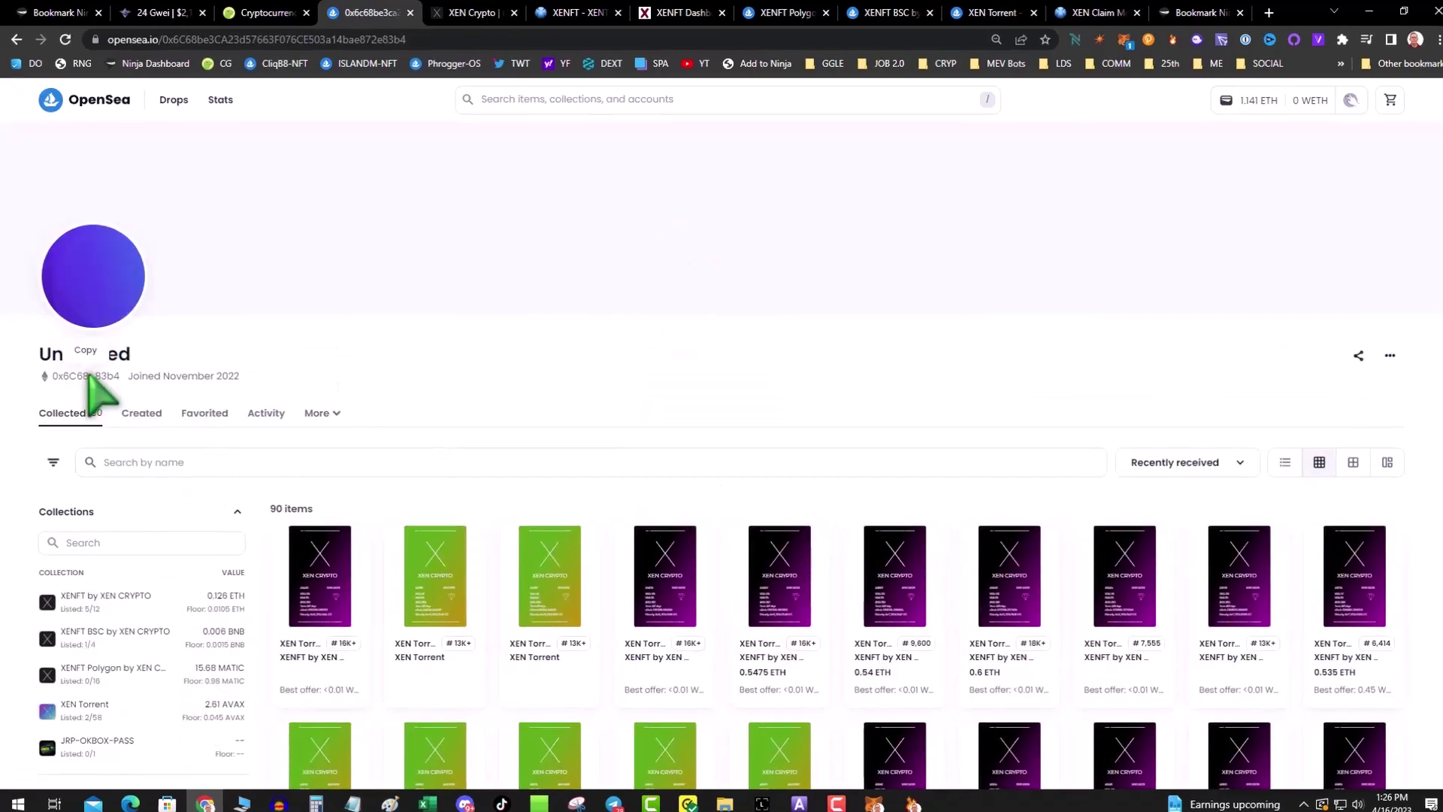
{"action": "left_click", "coordinate": [71, 373]}
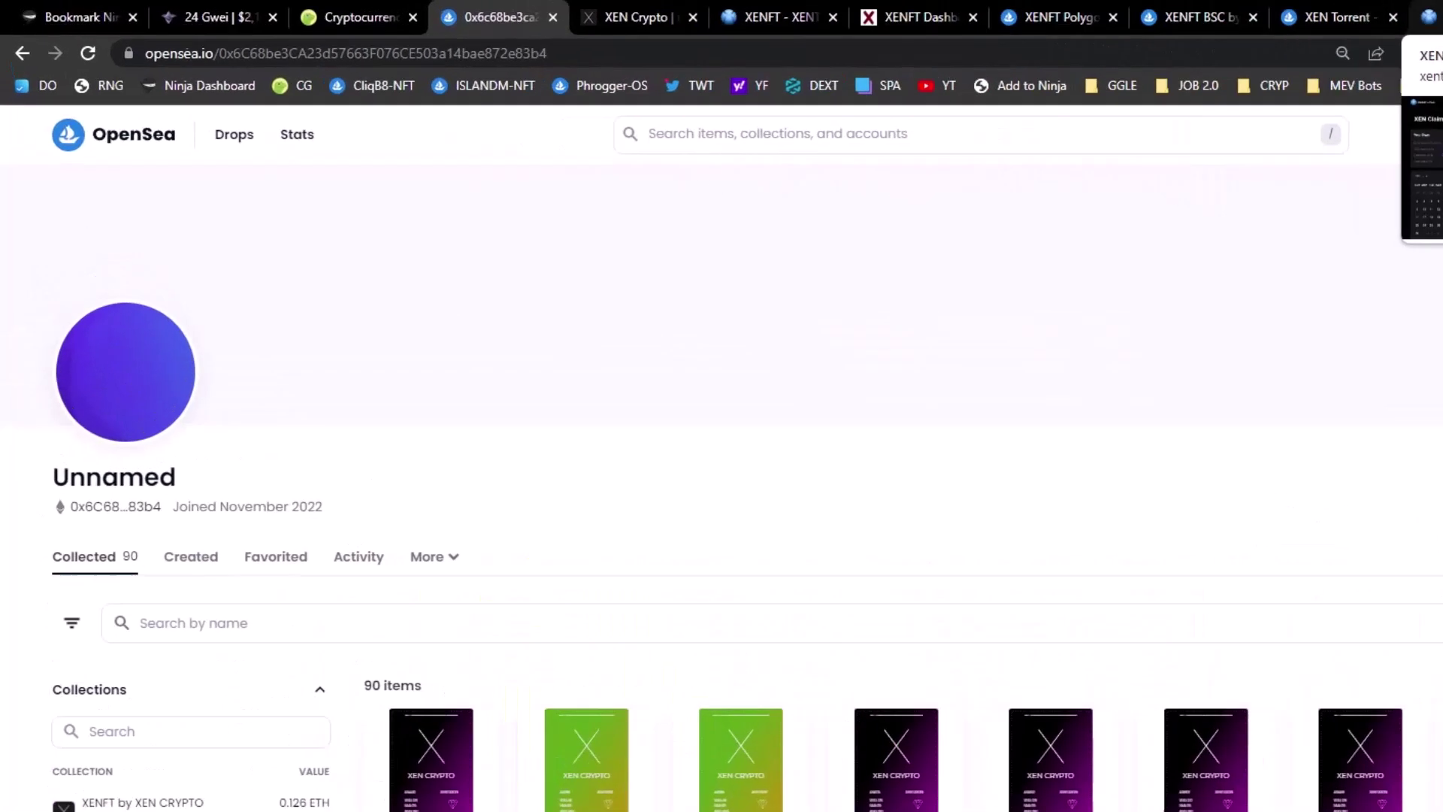
{"action": "left_click", "coordinate": [1082, 12]}
{"action": "mouse_move", "coordinate": [393, 109]}
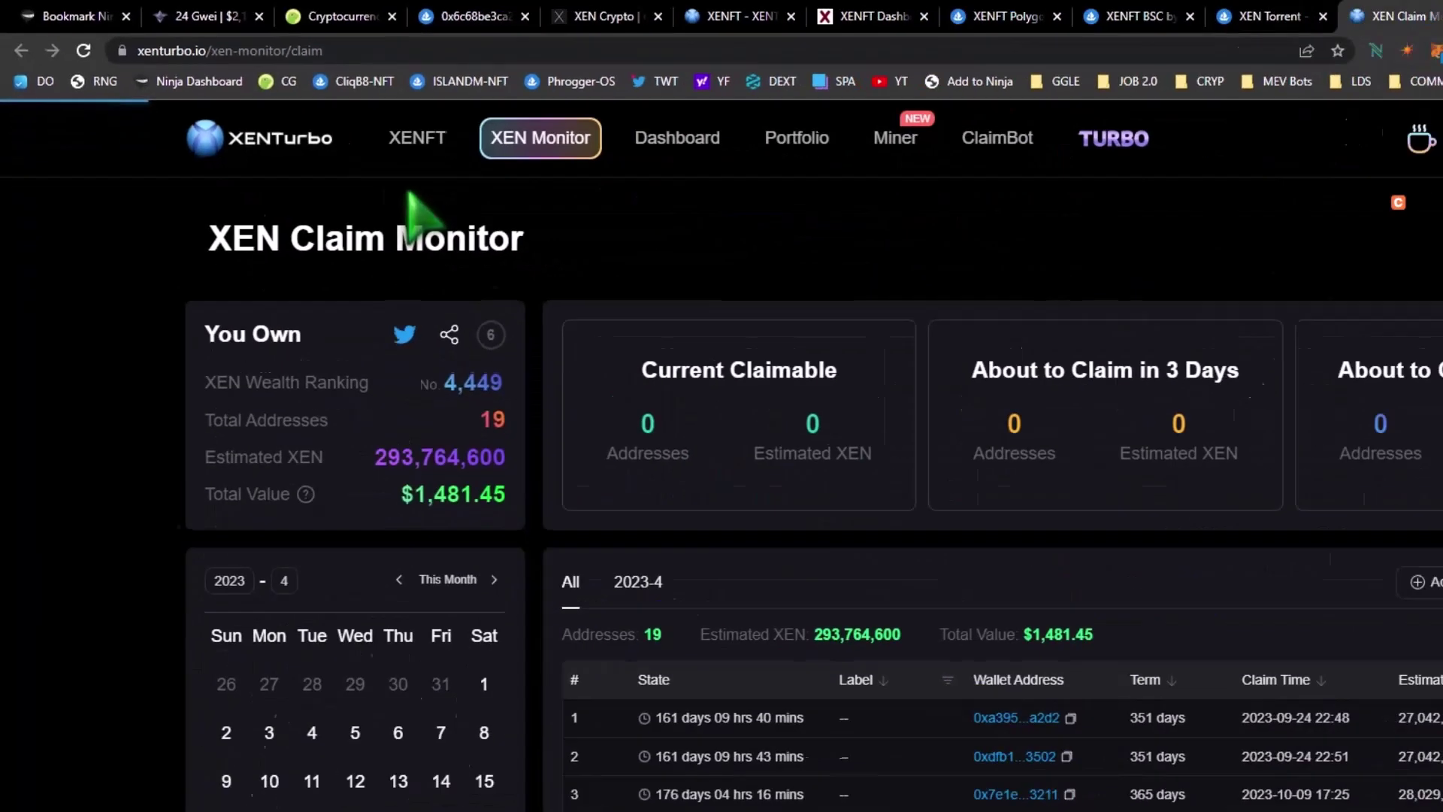
- Quick-search XENTurbo's XENFTs by the pasted owner wallet address
{"action": "left_click", "coordinate": [417, 138]}
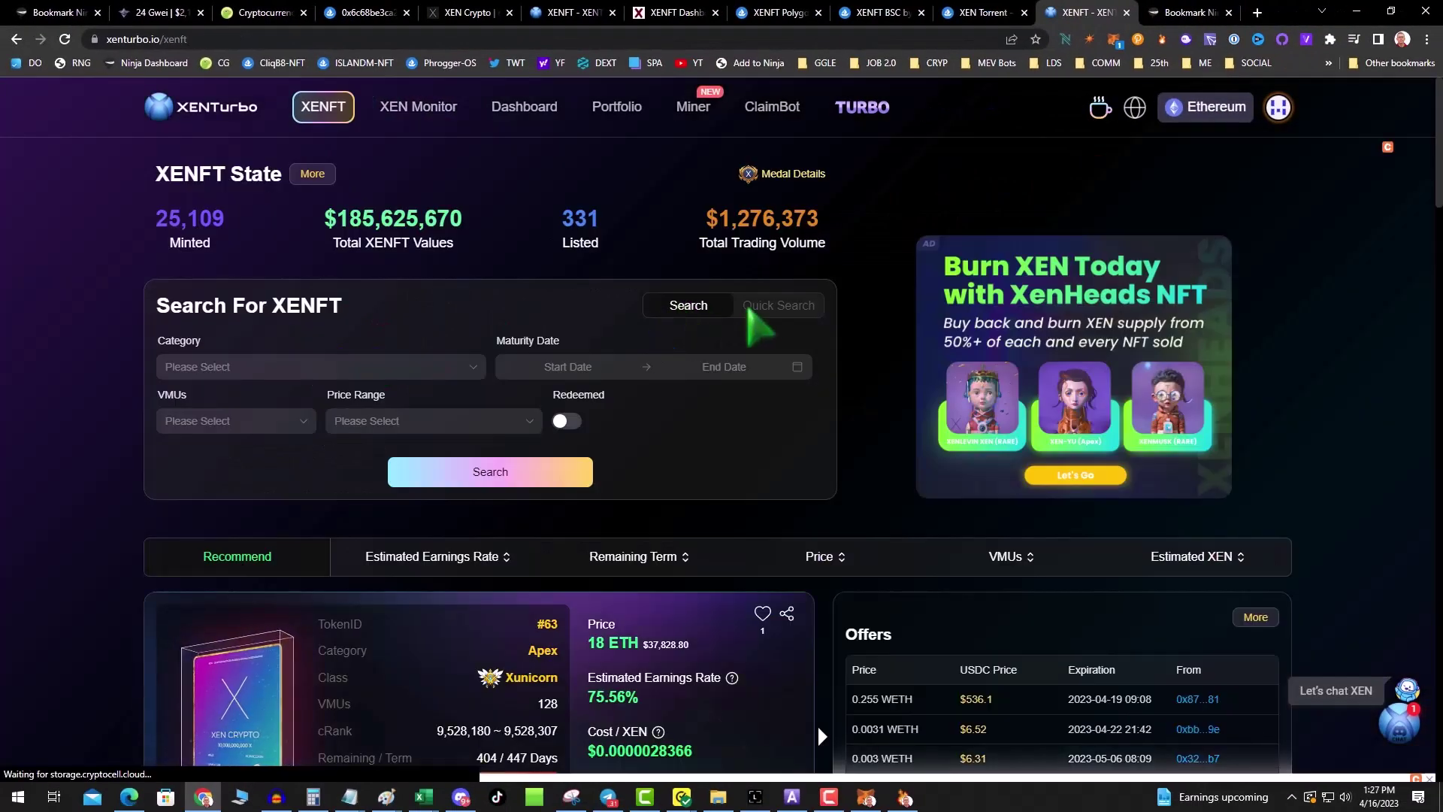
{"action": "left_click", "coordinate": [755, 308]}
{"action": "left_click", "coordinate": [414, 361]}
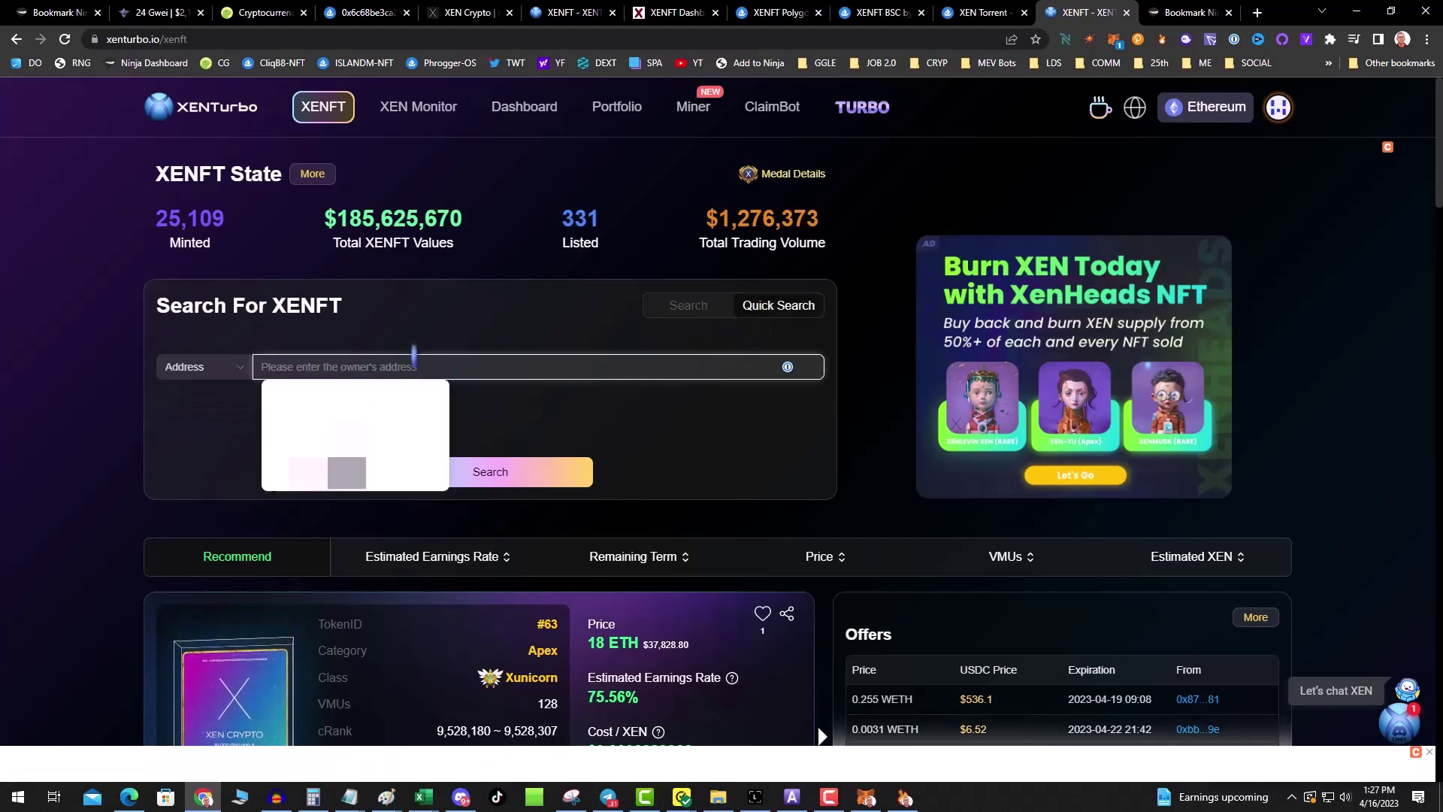
{"action": "key", "text": "ctrl+v"}
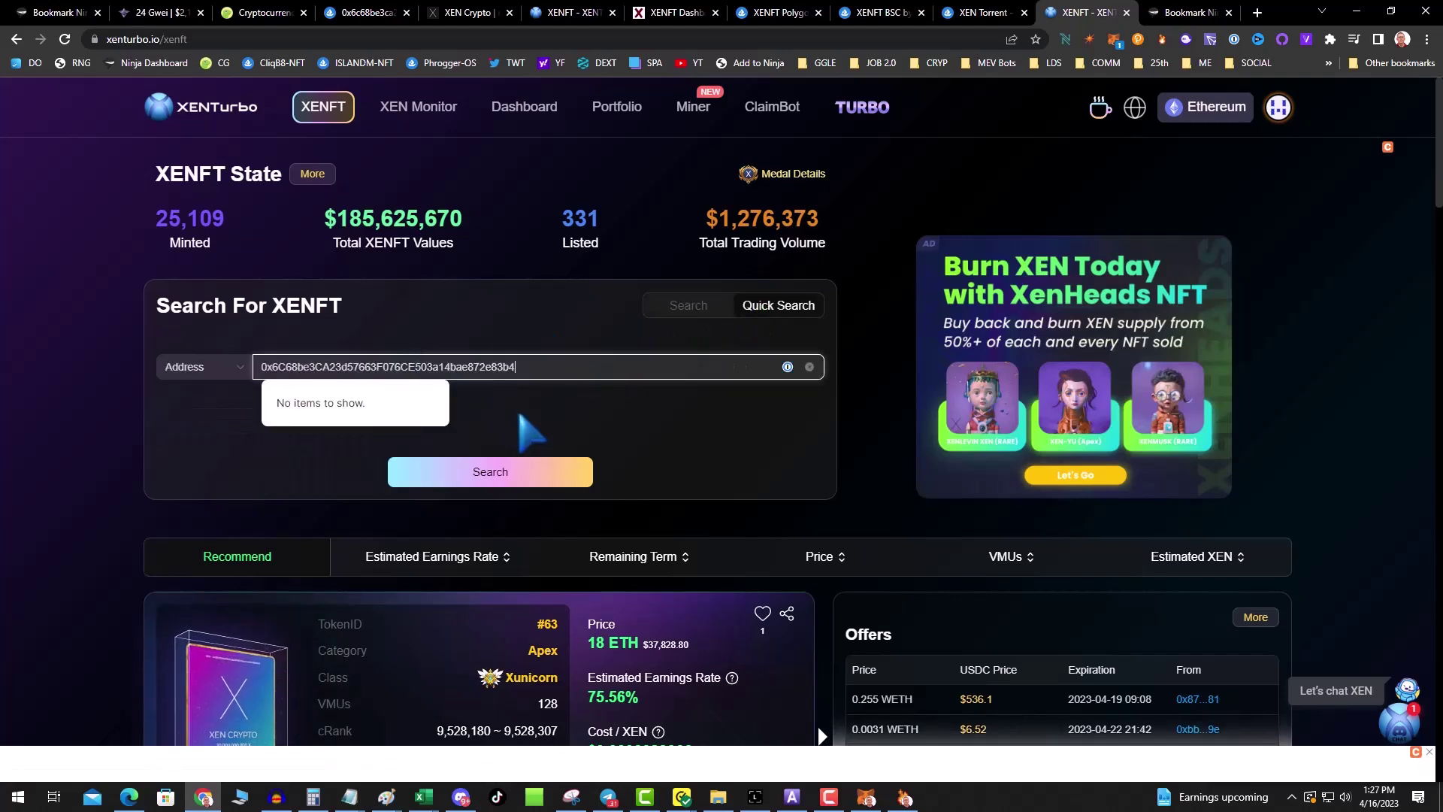
{"action": "left_click", "coordinate": [575, 474]}
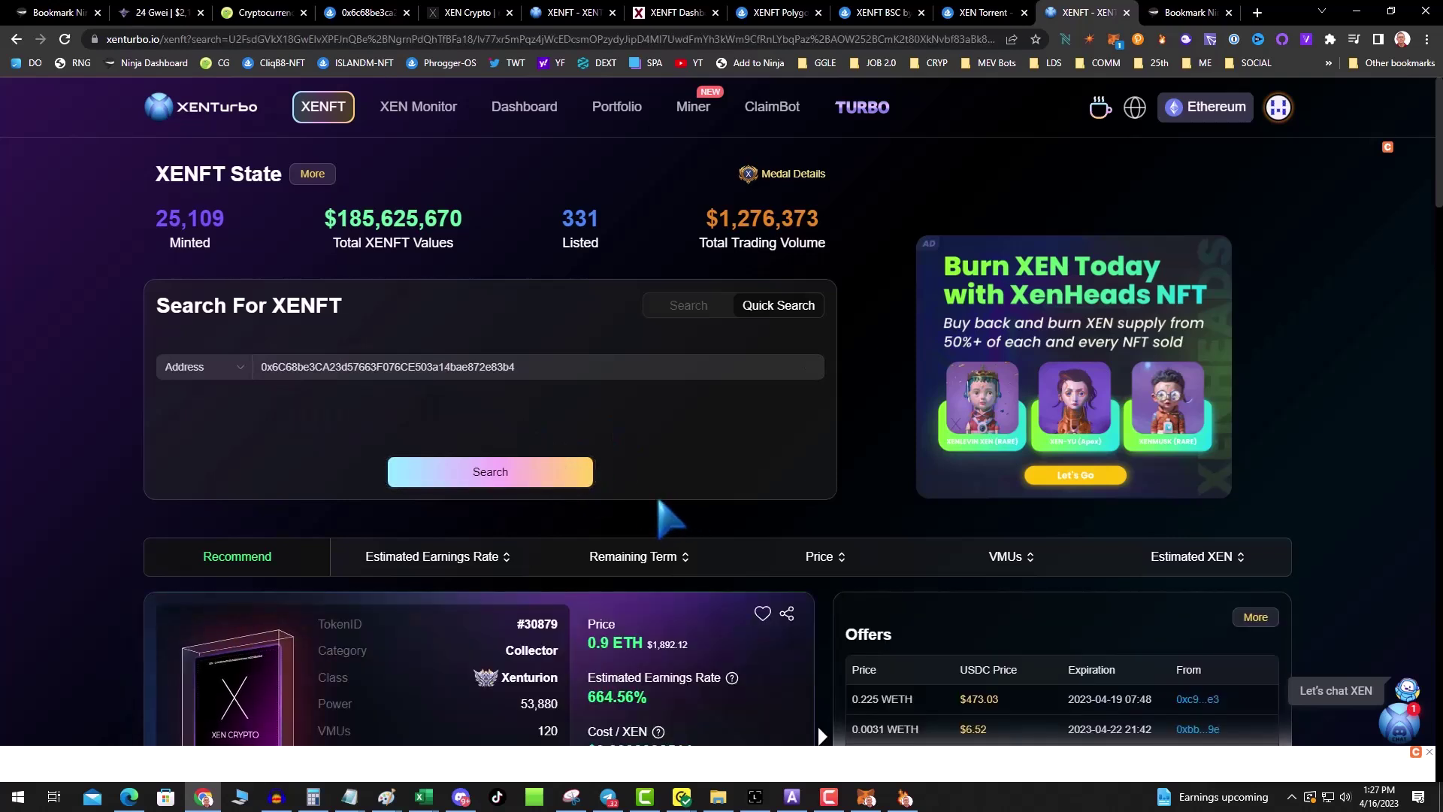
- Scroll the results to XENFT #32724 and highlight its $0.0000004206 cost per XEN
{"action": "mouse_move", "coordinate": [343, 117]}
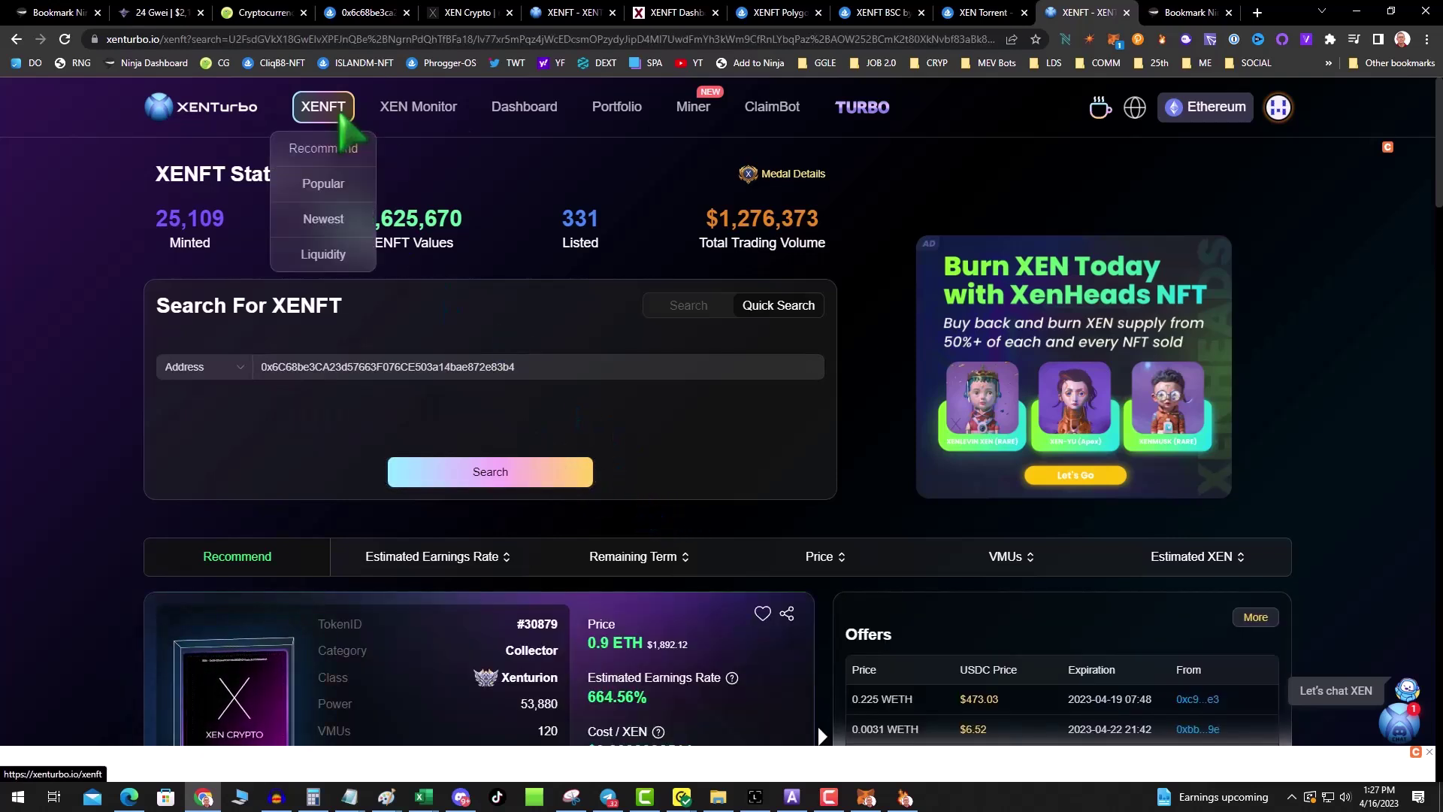
{"action": "scroll", "coordinate": [536, 507], "scroll_direction": "down", "scroll_amount": 2}
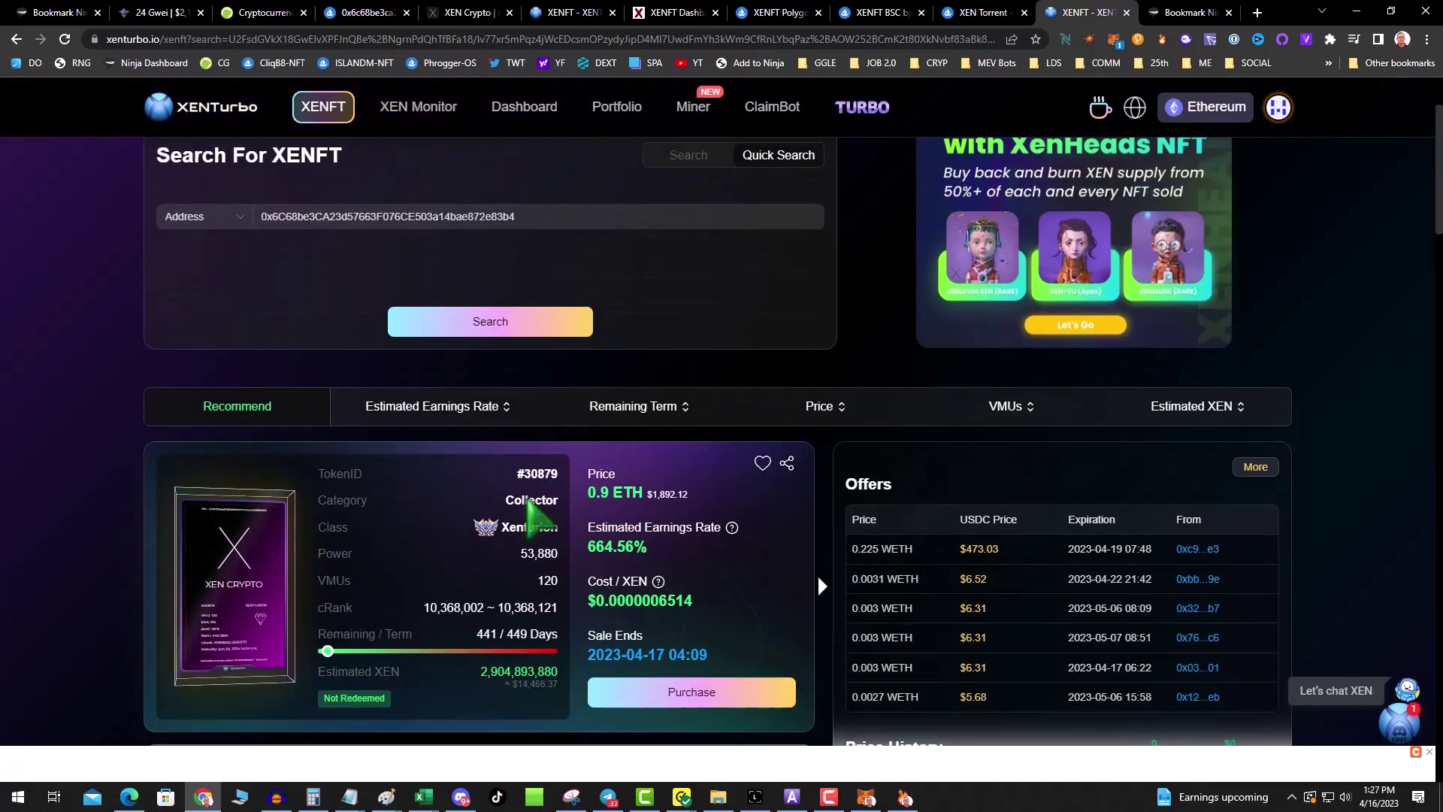
{"action": "scroll", "coordinate": [529, 501], "scroll_direction": "down", "scroll_amount": 1}
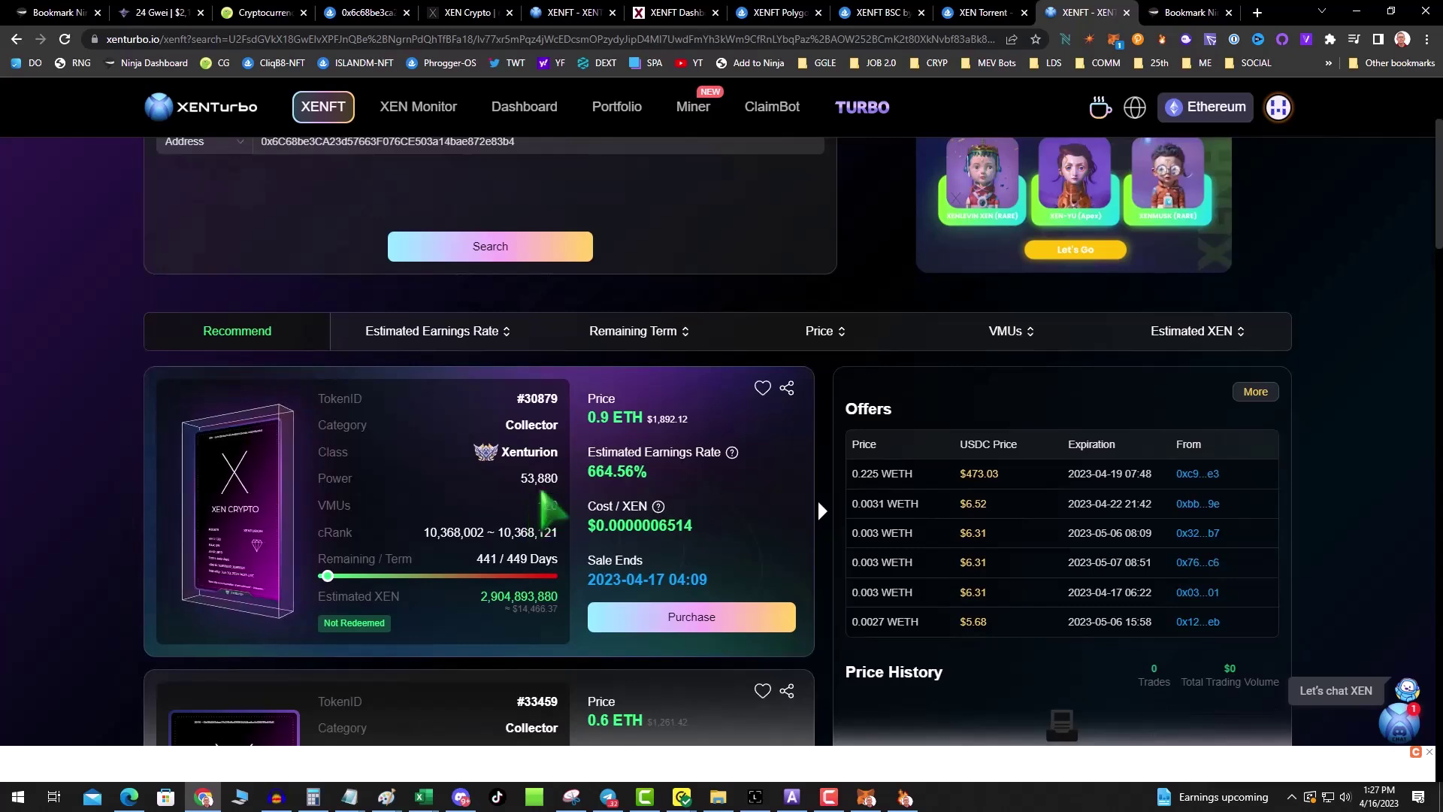
{"action": "scroll", "coordinate": [556, 515], "scroll_direction": "down", "scroll_amount": 6}
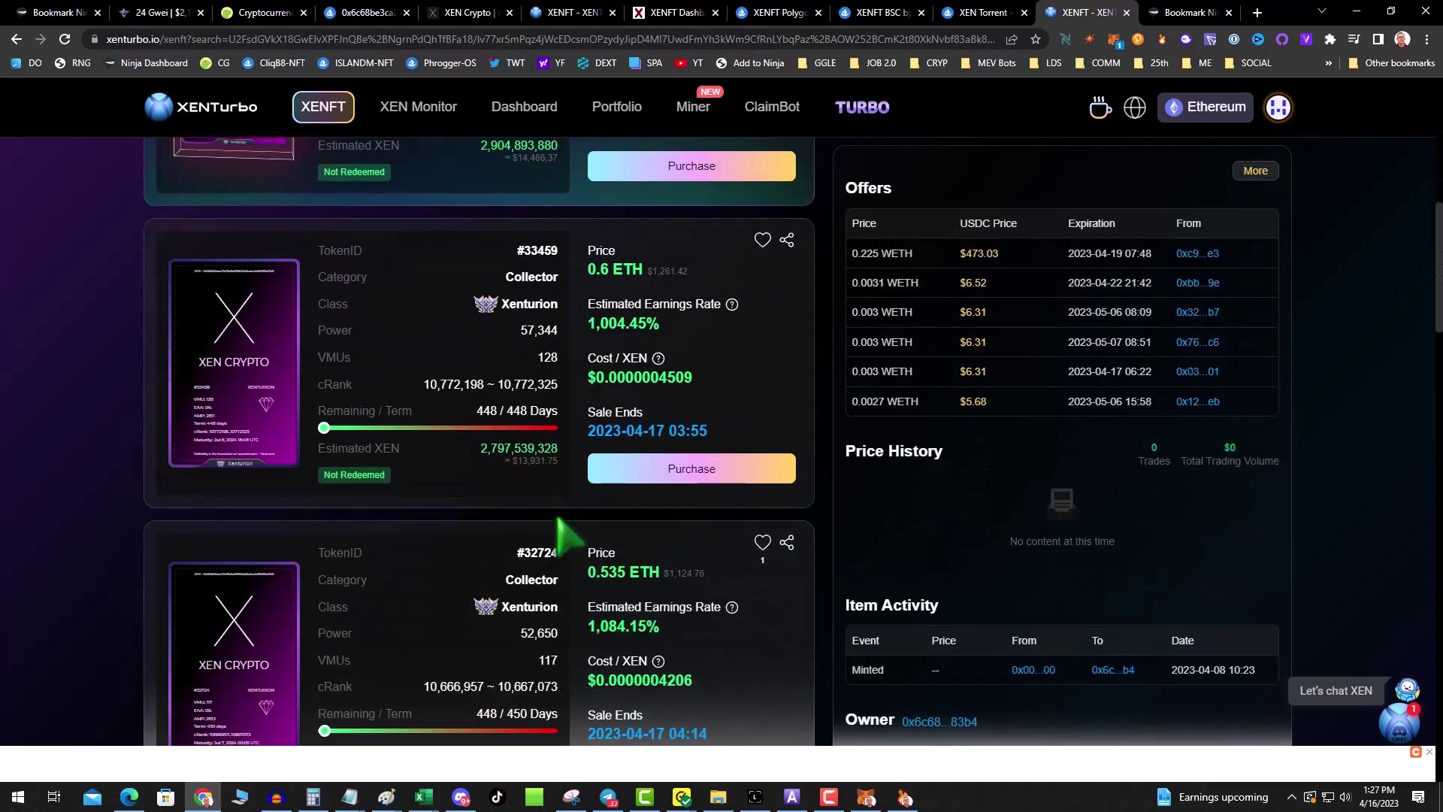
{"action": "scroll", "coordinate": [557, 518], "scroll_direction": "down", "scroll_amount": 3}
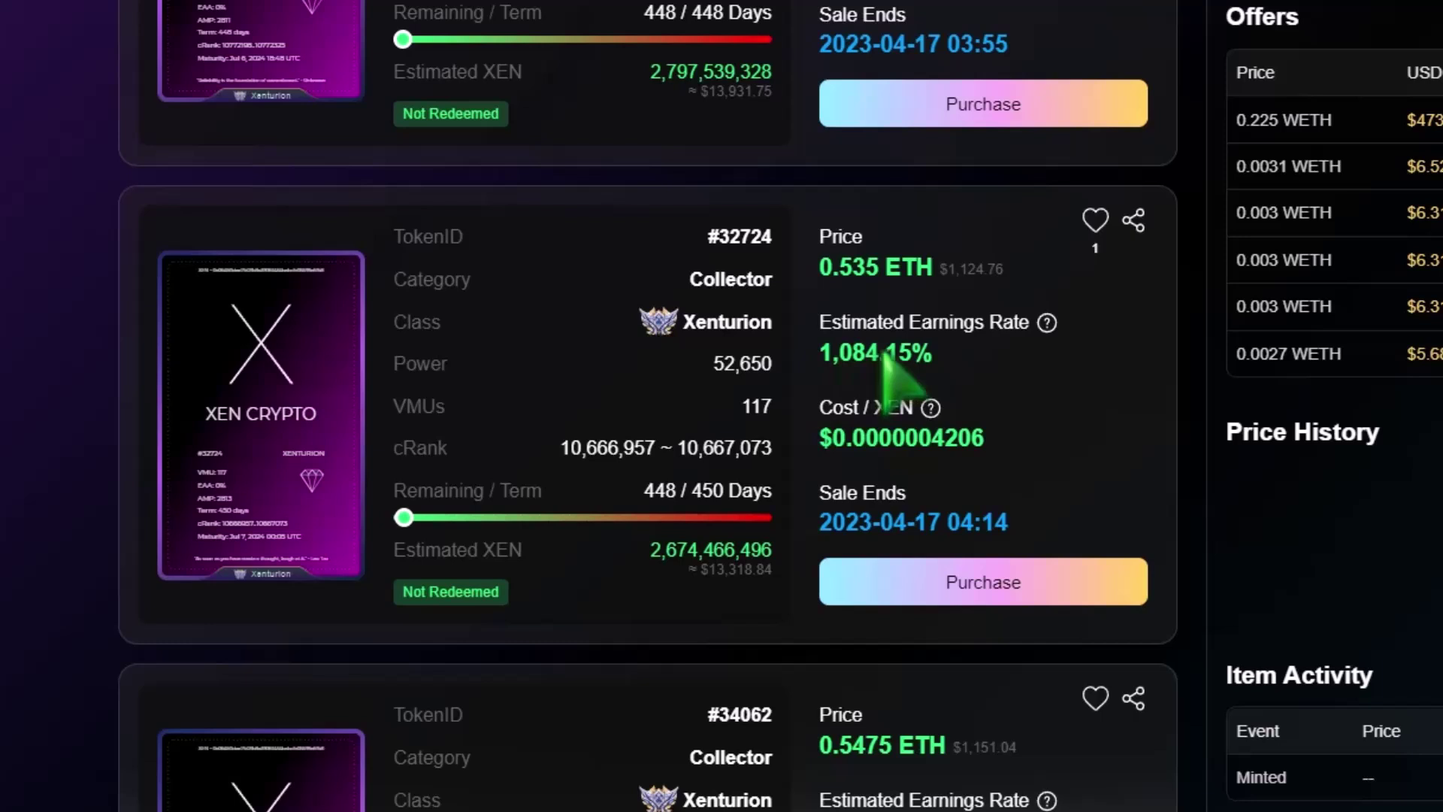
{"action": "left_click_drag", "start_coordinate": [1004, 443], "coordinate": [834, 439]}
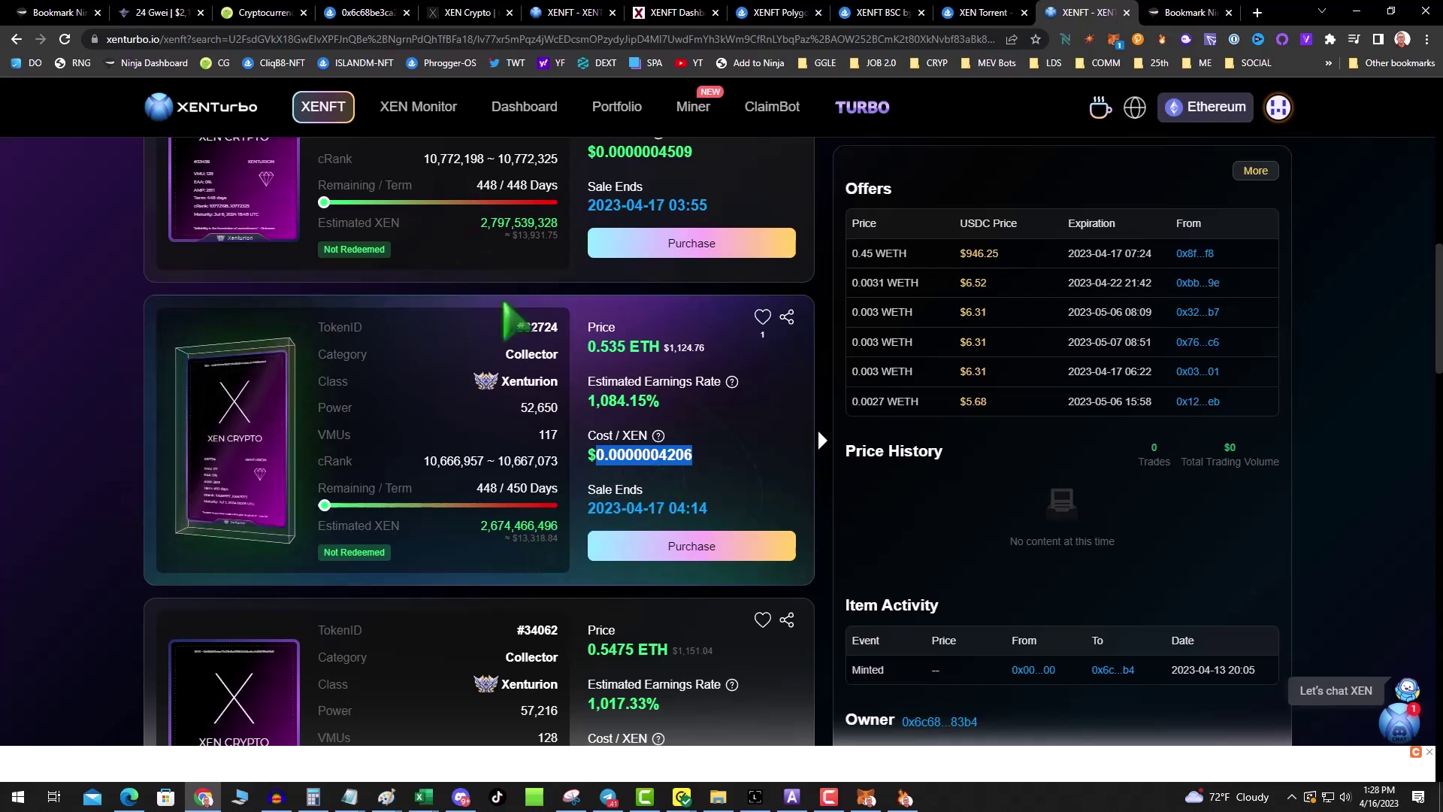
- Glance over ultrasound.money, CoinGecko prices and Bookmark Ninja, then bring up the xen.pub XENFT Dashboard
{"action": "left_click", "coordinate": [164, 12]}
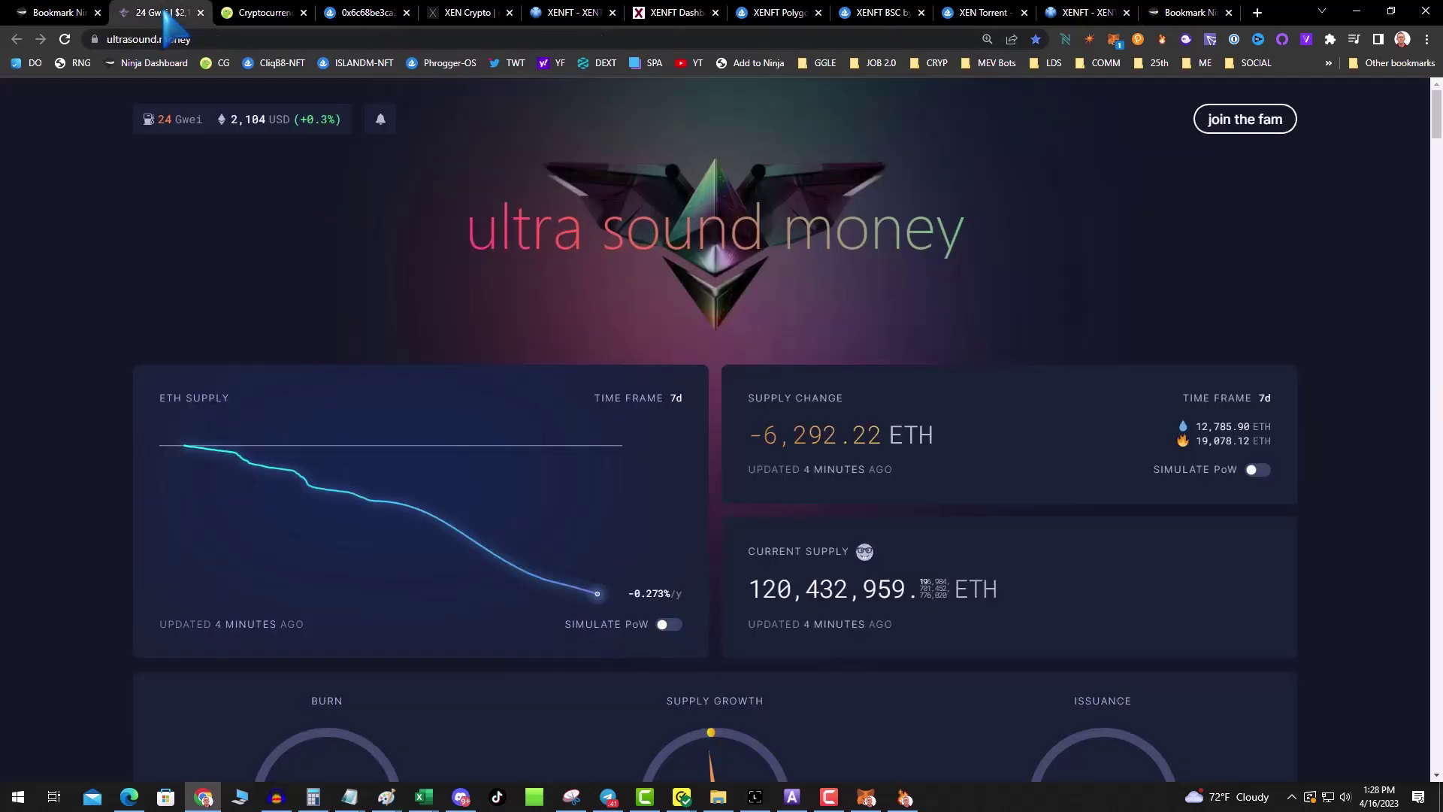
{"action": "left_click", "coordinate": [243, 14]}
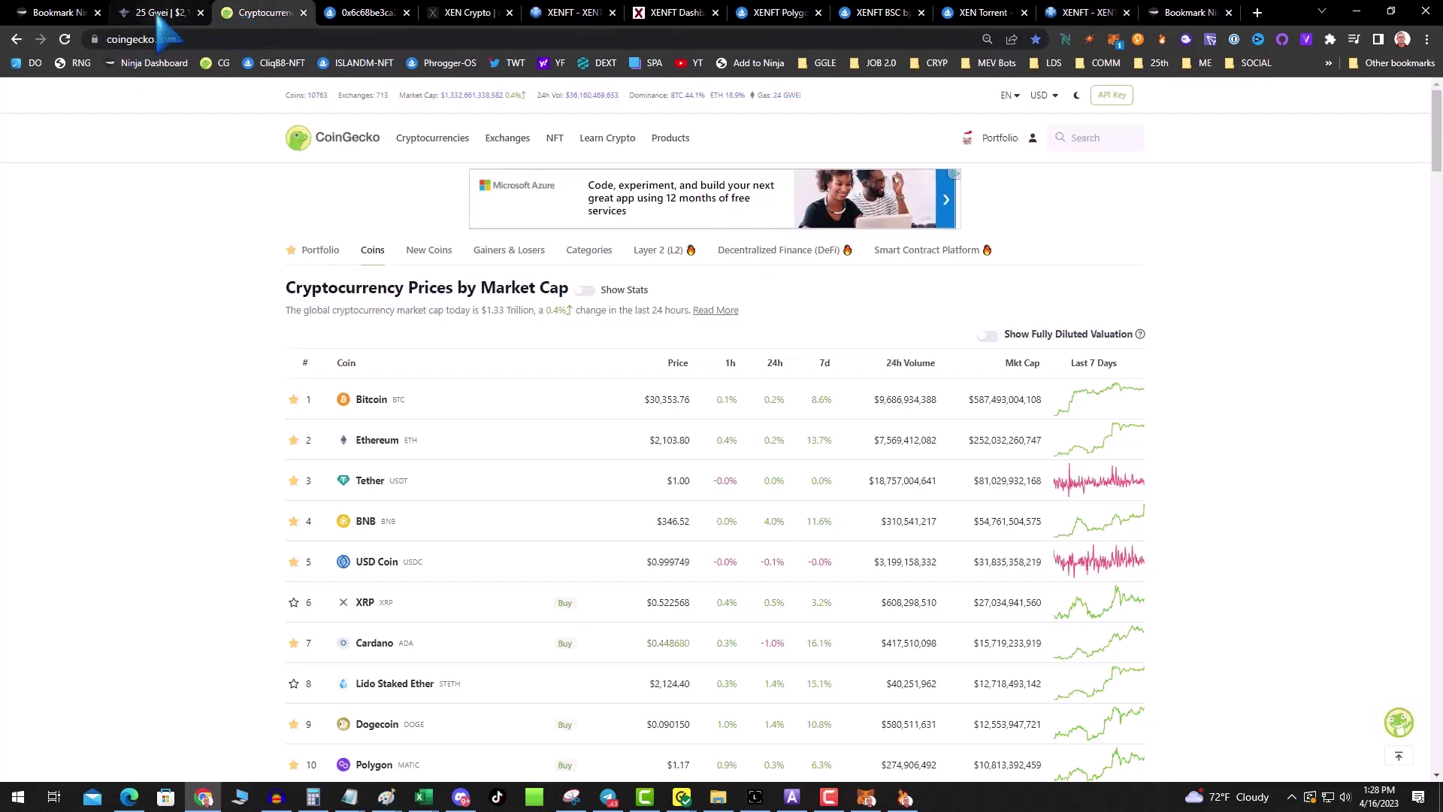
{"action": "left_click", "coordinate": [63, 14]}
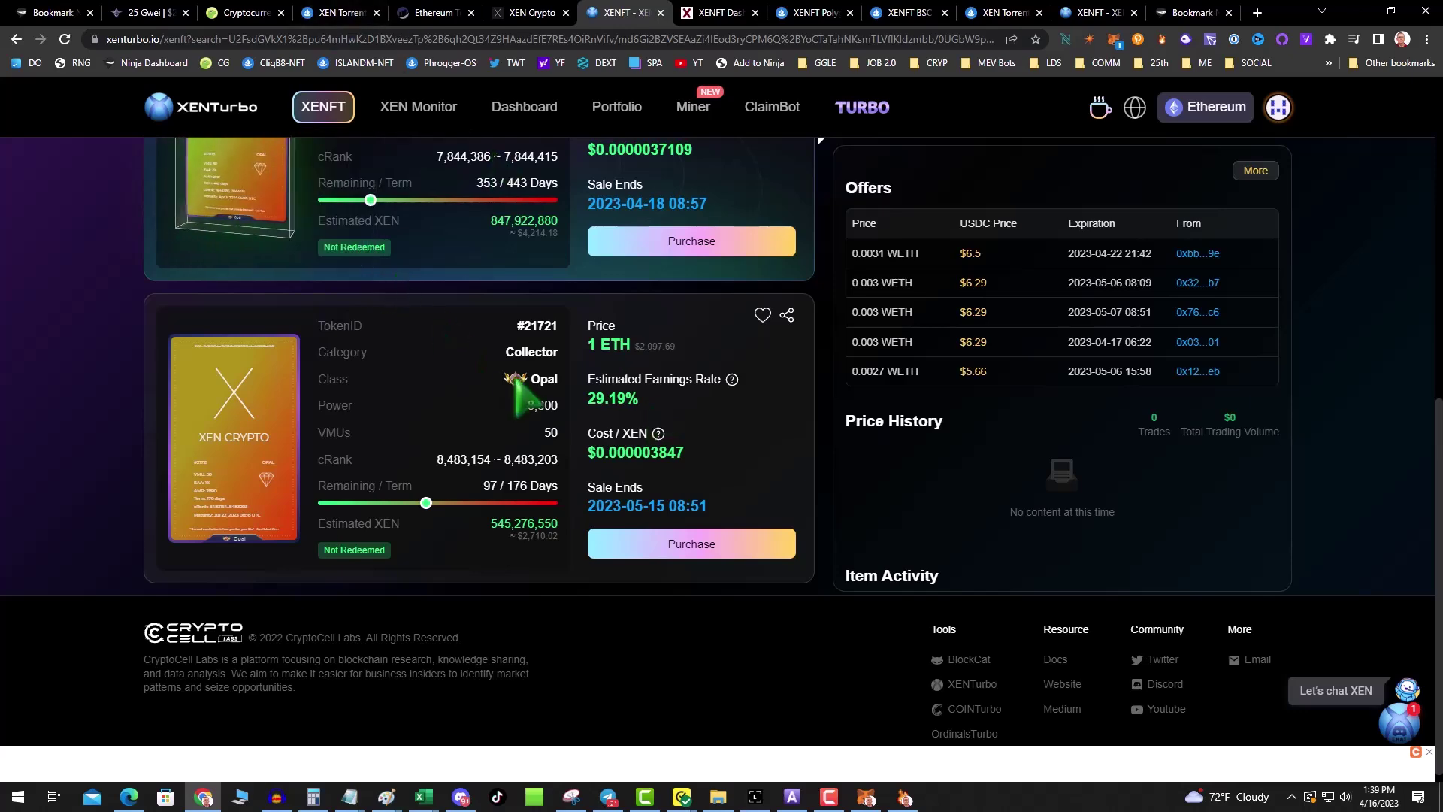
{"action": "scroll", "coordinate": [513, 383], "scroll_direction": "up", "scroll_amount": 4}
{"action": "scroll", "coordinate": [513, 379], "scroll_direction": "up", "scroll_amount": 4}
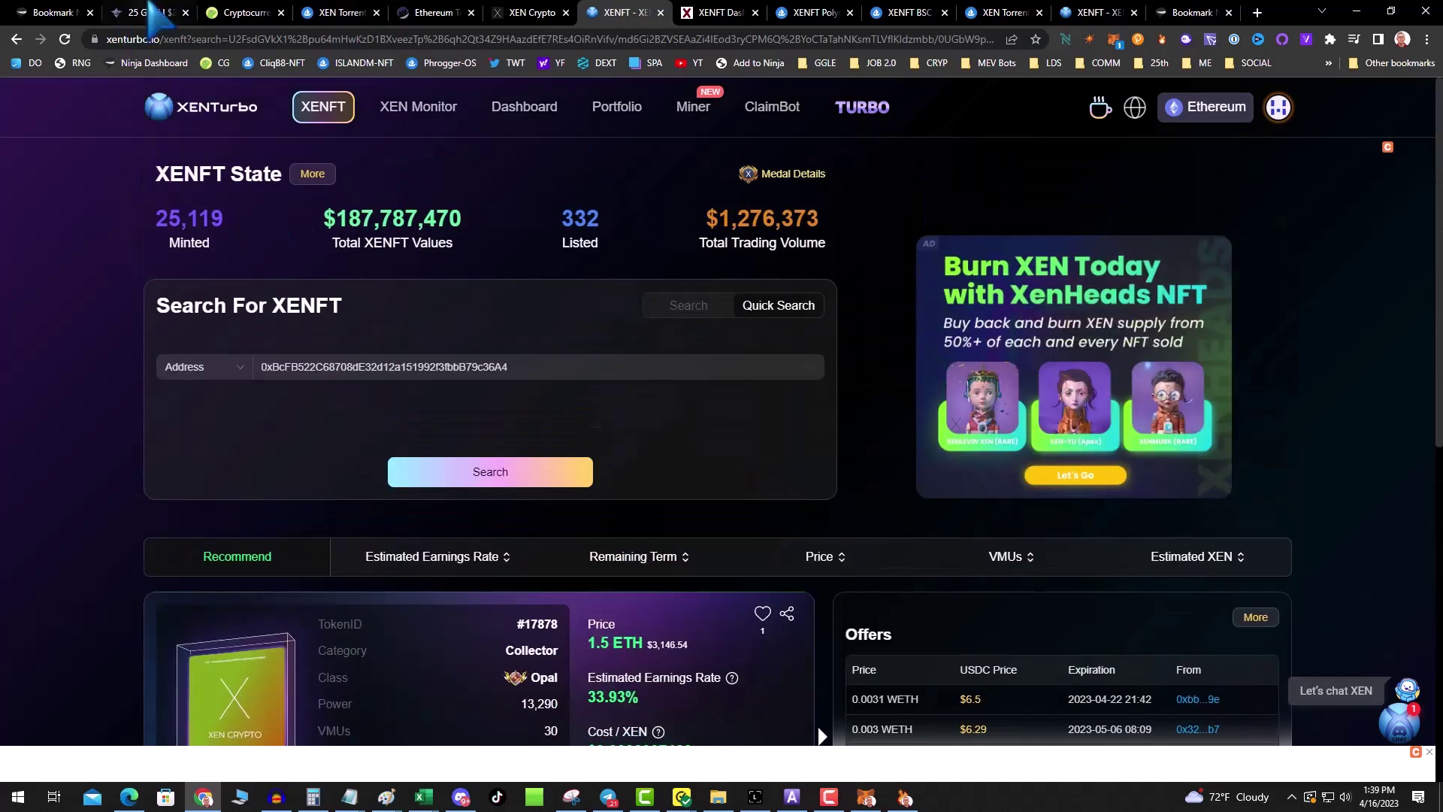
{"action": "left_click", "coordinate": [150, 13]}
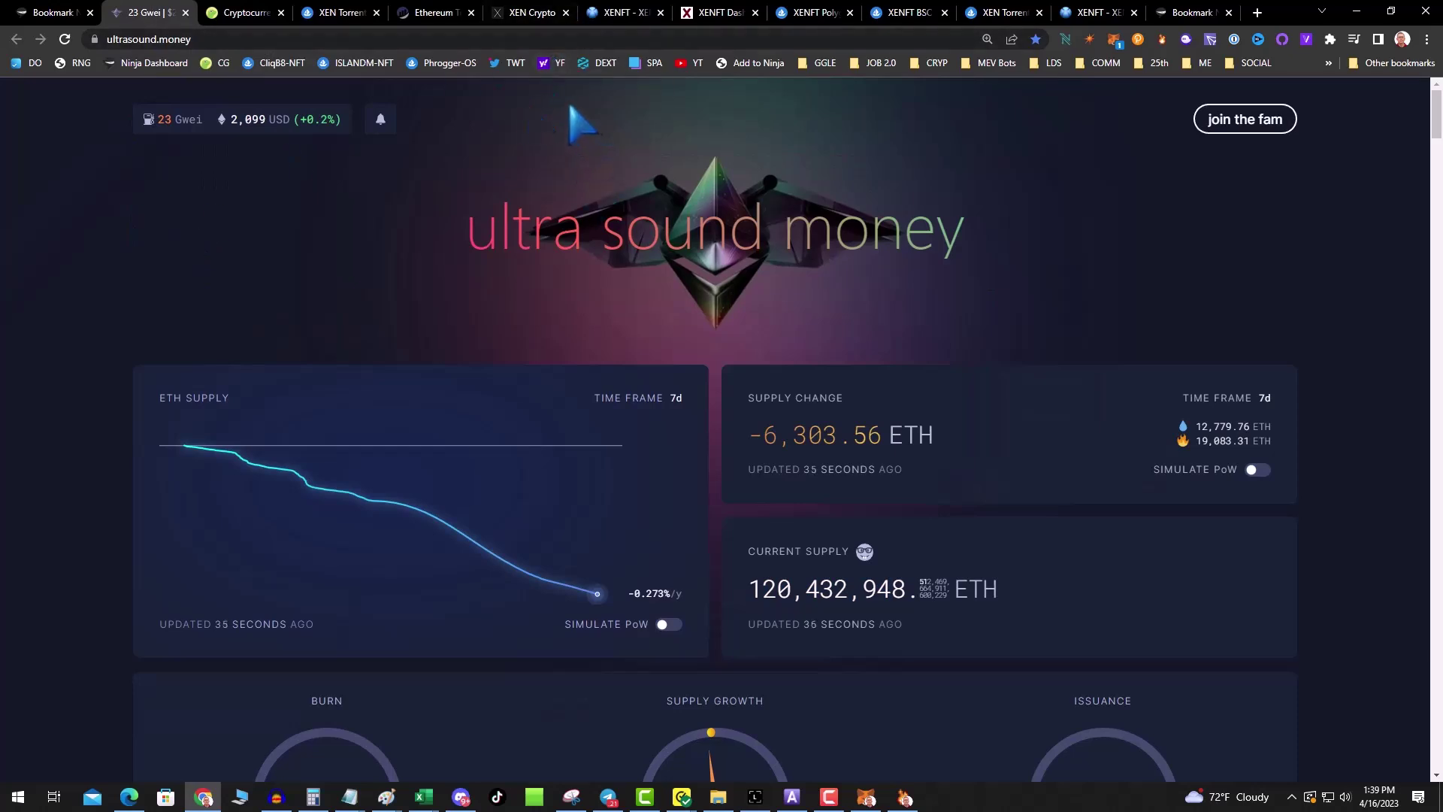
{"action": "left_click", "coordinate": [720, 13]}
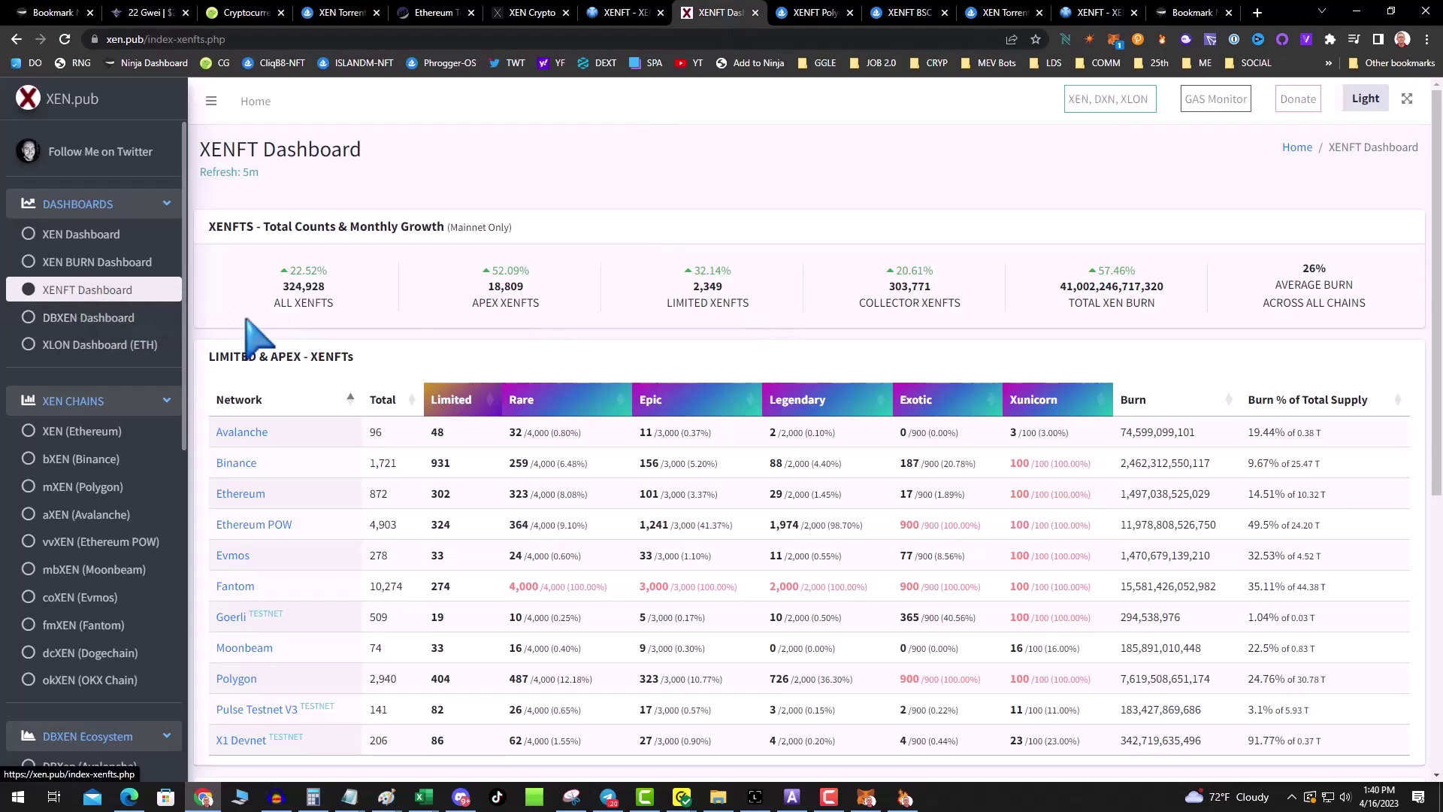
- Scroll the XENFT Dashboard through the Limited & Apex and Collector tables, then move through the tabs to DEXTools
{"action": "scroll", "coordinate": [830, 365], "scroll_direction": "down", "scroll_amount": 2}
{"action": "scroll", "coordinate": [833, 368], "scroll_direction": "down", "scroll_amount": 4}
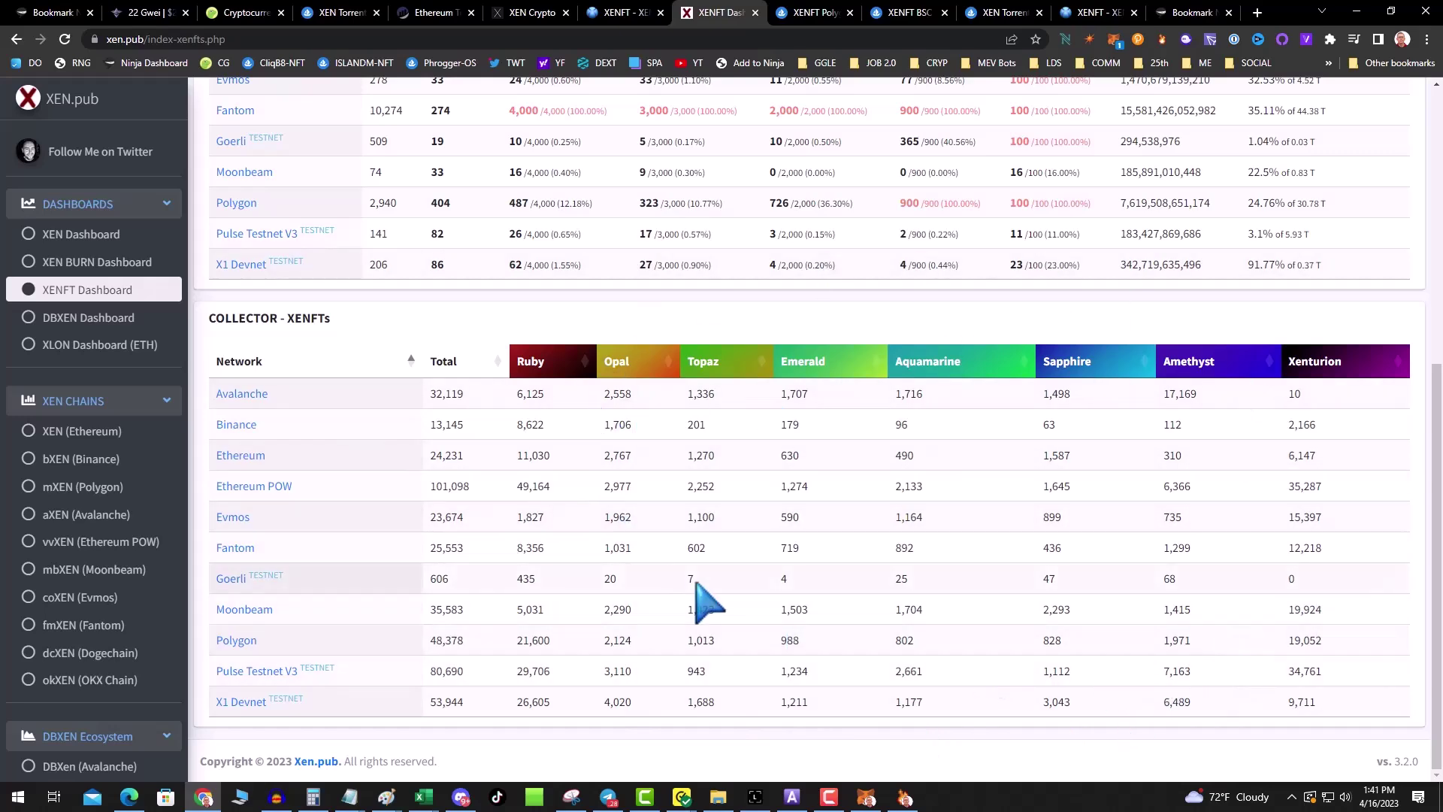
{"action": "scroll", "coordinate": [870, 381], "scroll_direction": "up", "scroll_amount": 3}
{"action": "scroll", "coordinate": [913, 492], "scroll_direction": "down", "scroll_amount": 3}
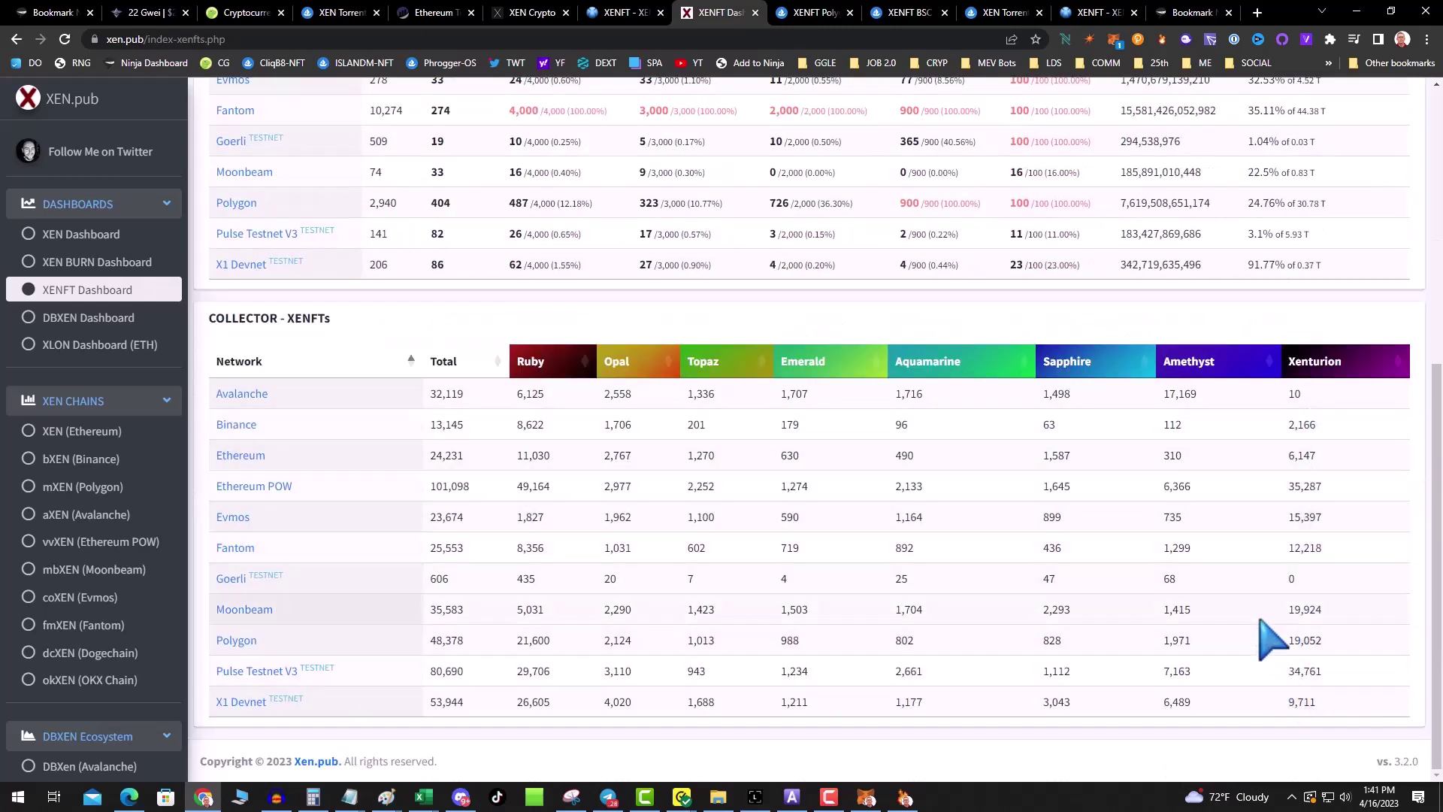
{"action": "scroll", "coordinate": [1266, 630], "scroll_direction": "up", "scroll_amount": 5}
{"action": "scroll", "coordinate": [1255, 631], "scroll_direction": "down", "scroll_amount": 4}
{"action": "scroll", "coordinate": [1255, 655], "scroll_direction": "down", "scroll_amount": 1}
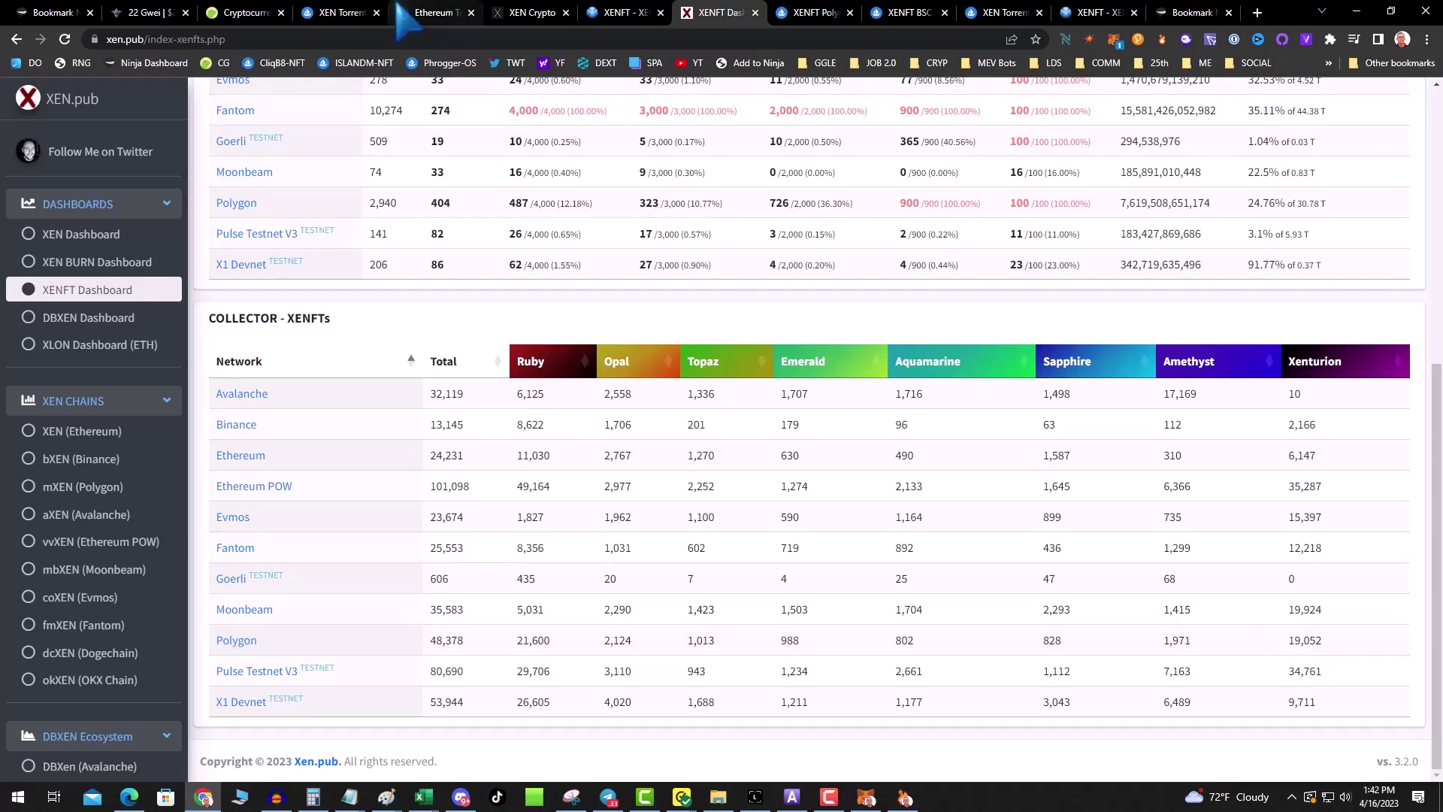
{"action": "left_click", "coordinate": [307, 15]}
{"action": "left_click", "coordinate": [263, 14]}
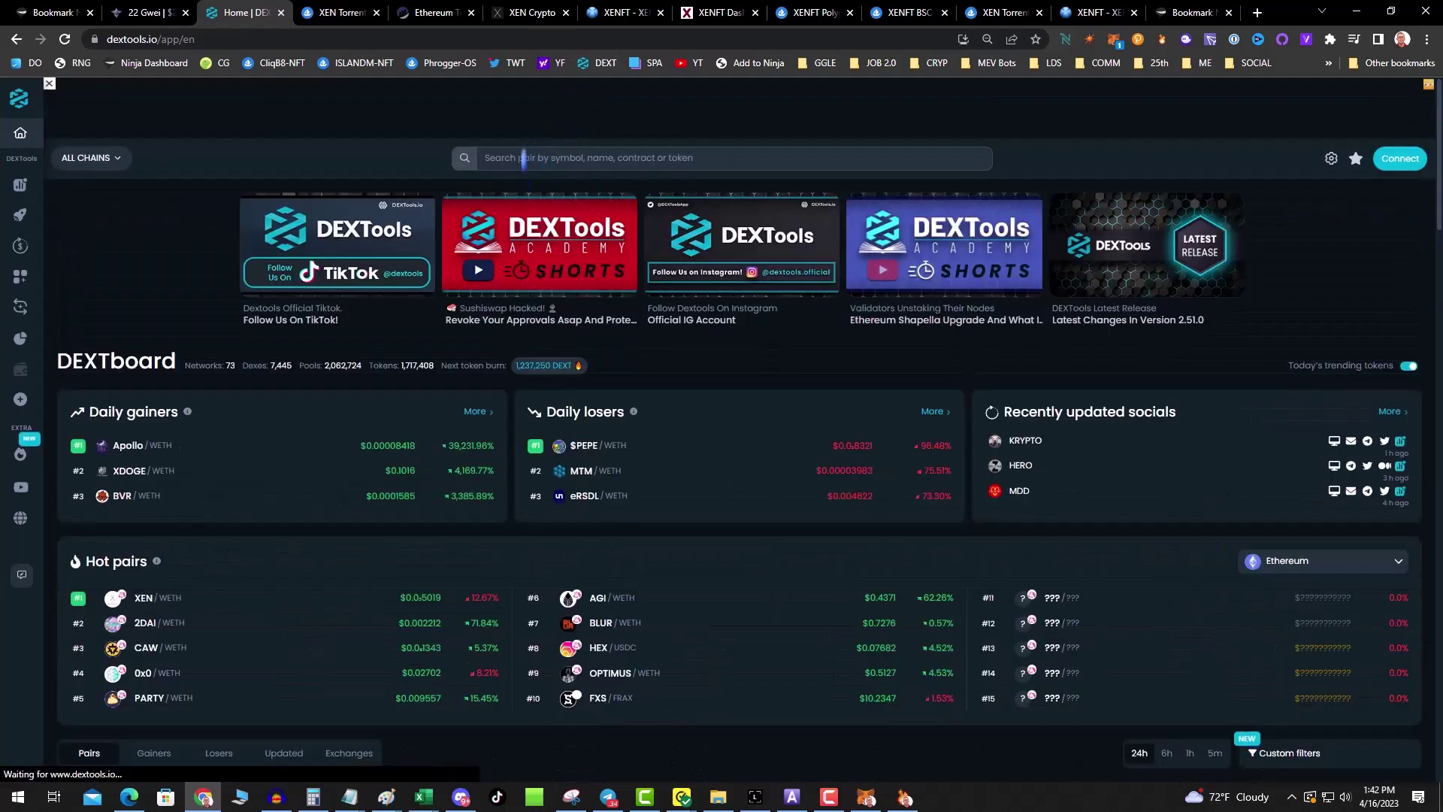
- Open the Polygon mXEN/WMATIC pair and check its pool info showing $79.46K liquidity
{"action": "left_click", "coordinate": [526, 159]}
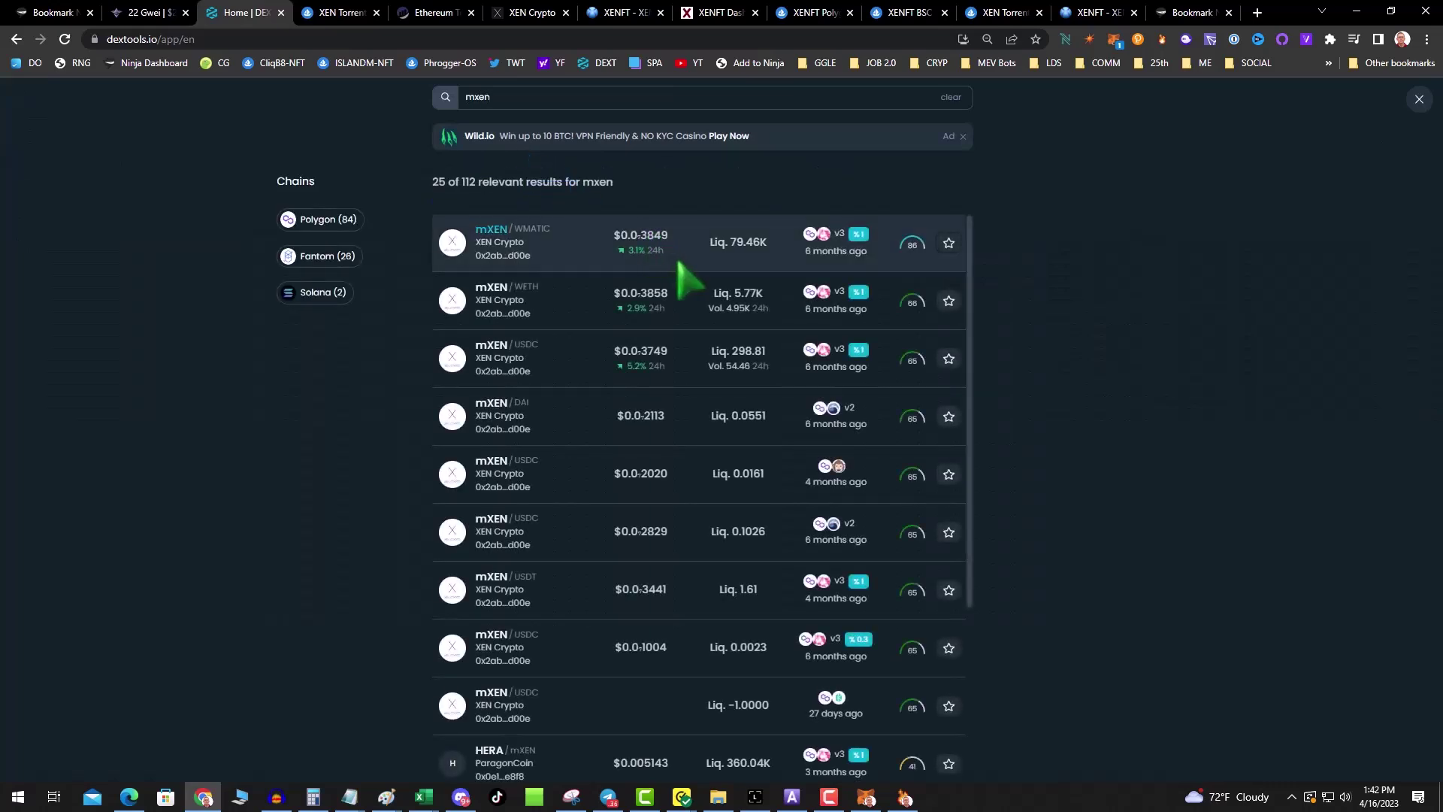
{"action": "left_click", "coordinate": [687, 263]}
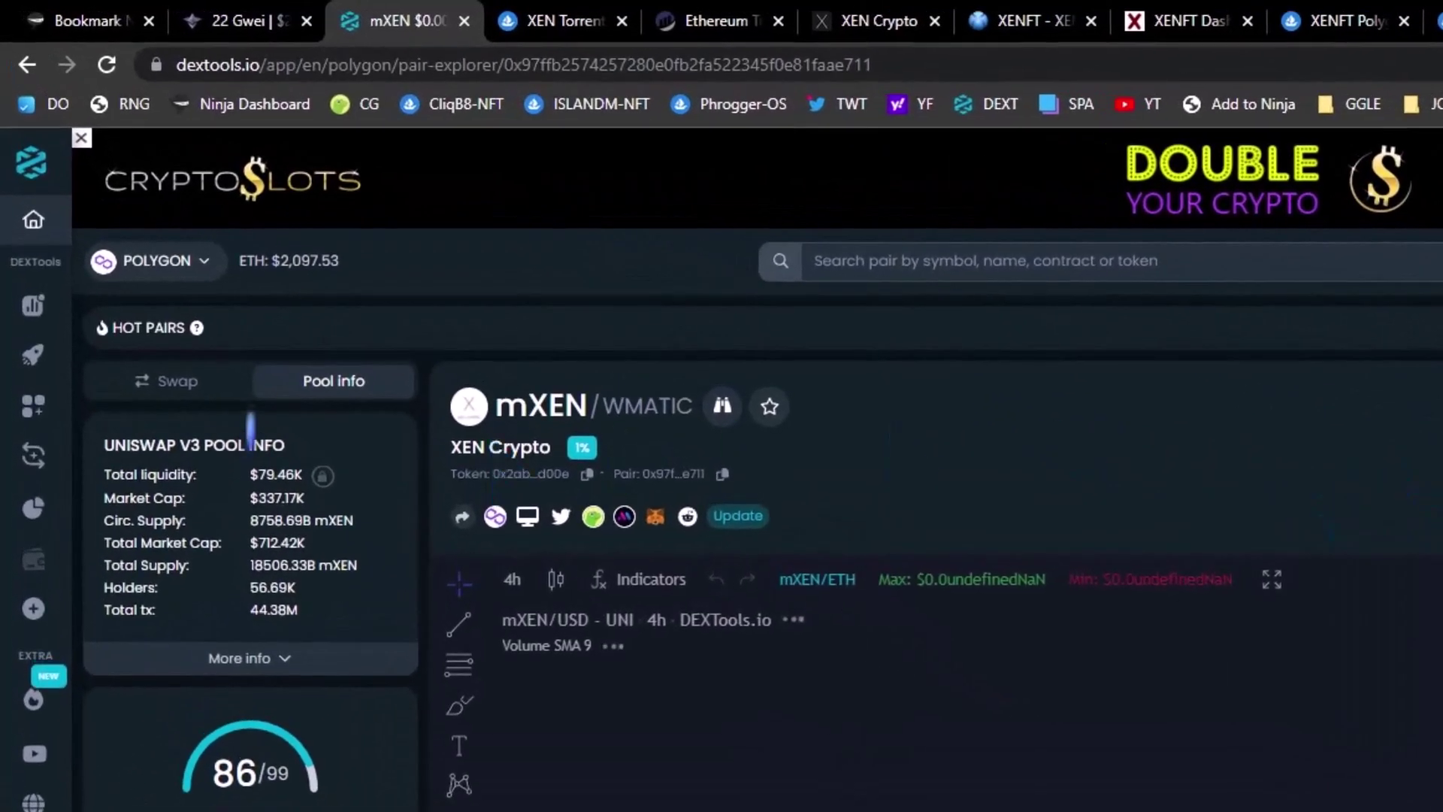
{"action": "left_click", "coordinate": [134, 288]}
{"action": "left_click", "coordinate": [321, 387]}
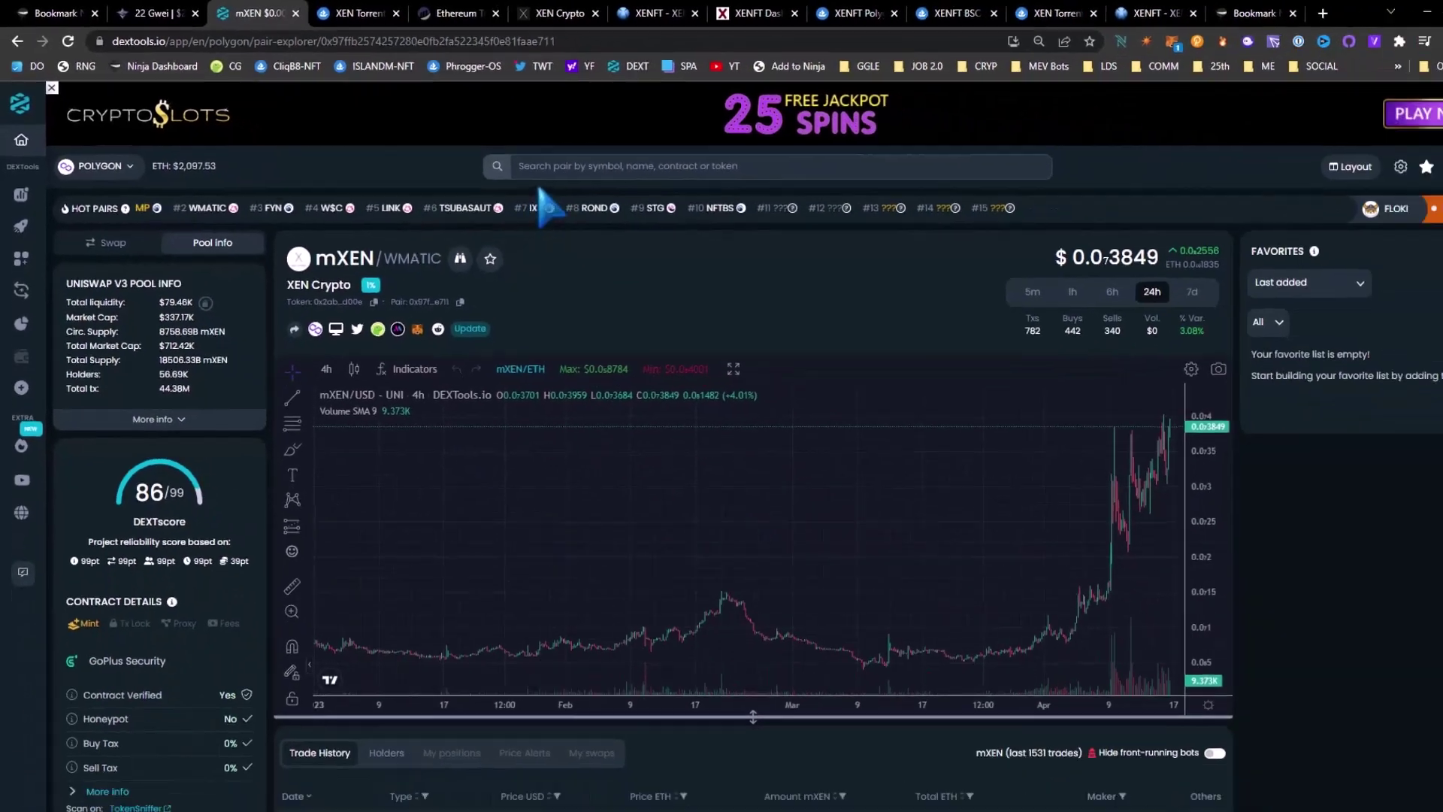
- Find the BNB Chain BXEN/WBNB pair via 'bxen', highlight its $25.65K liquidity, and start another pair search
{"action": "left_click", "coordinate": [812, 252]}
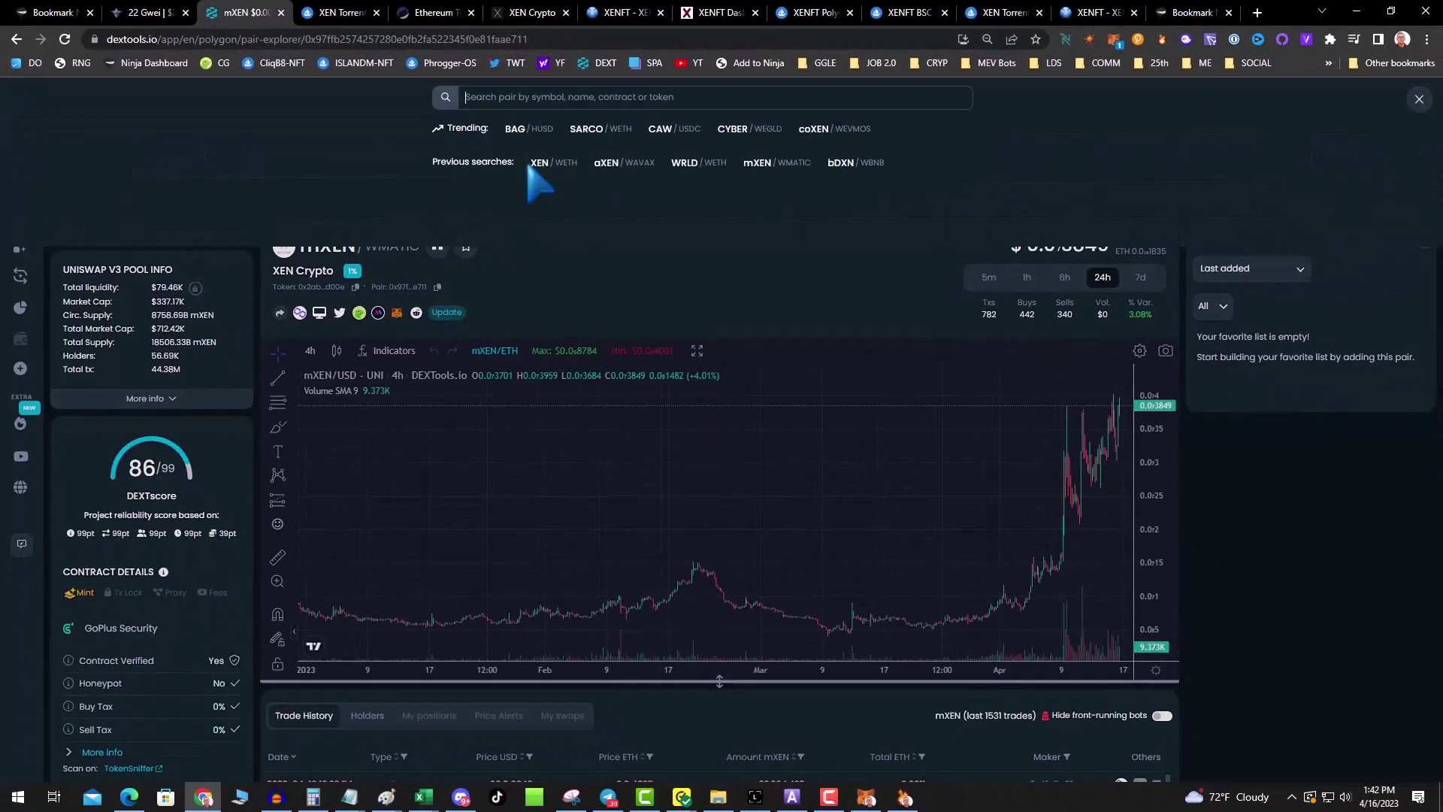
{"action": "type", "text": "bxen"}
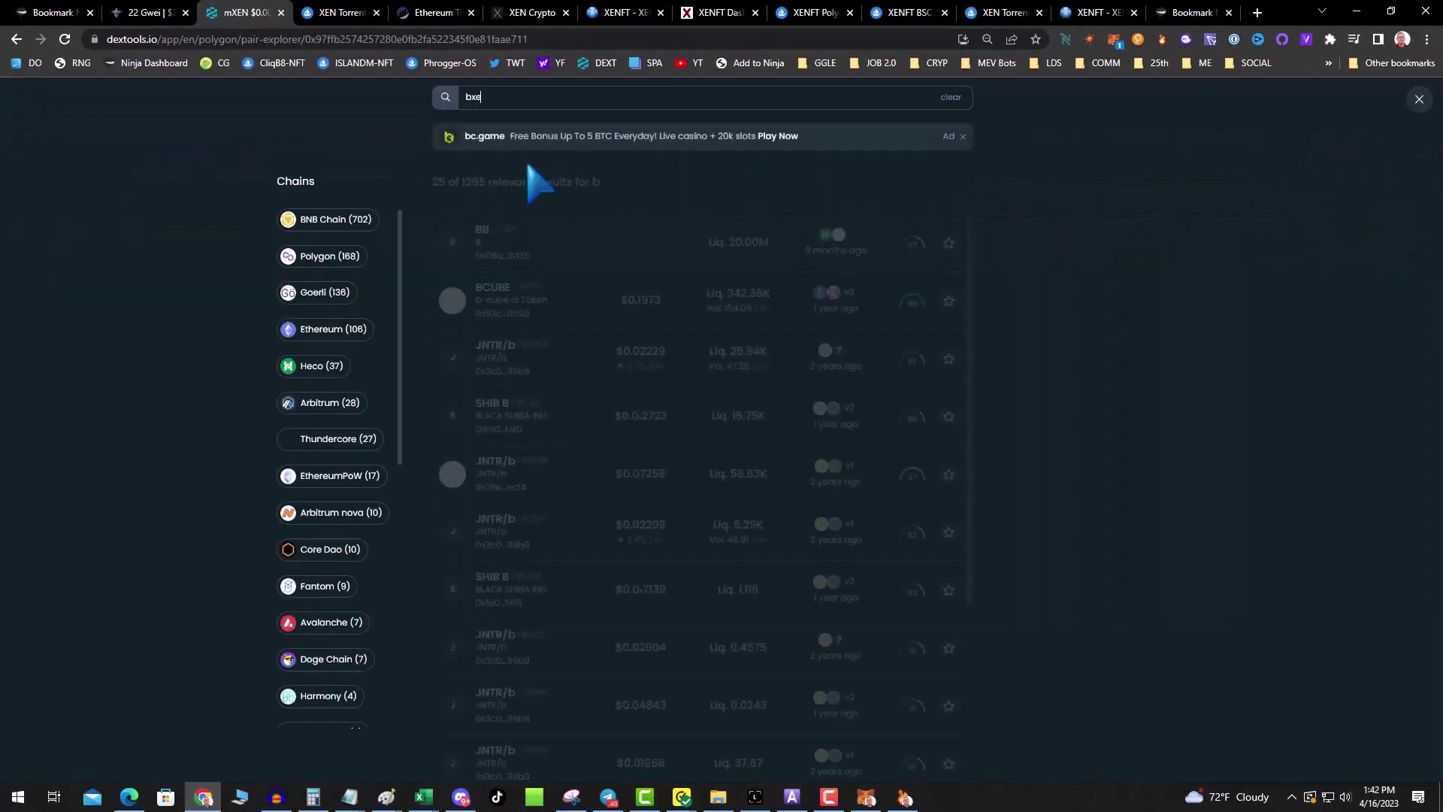
{"action": "left_click", "coordinate": [351, 224]}
{"action": "left_click", "coordinate": [653, 293]}
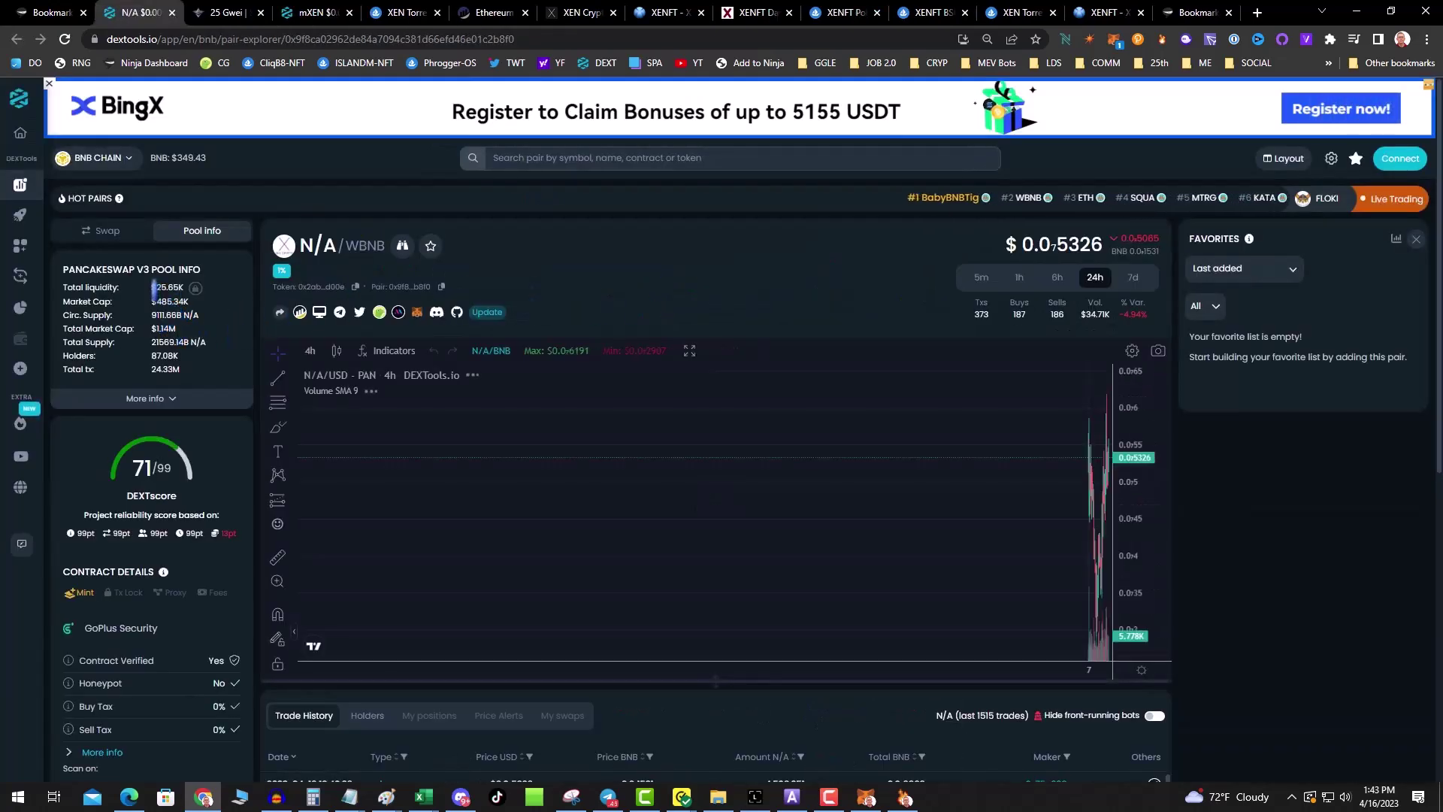
{"action": "left_click_drag", "start_coordinate": [152, 287], "coordinate": [185, 288]}
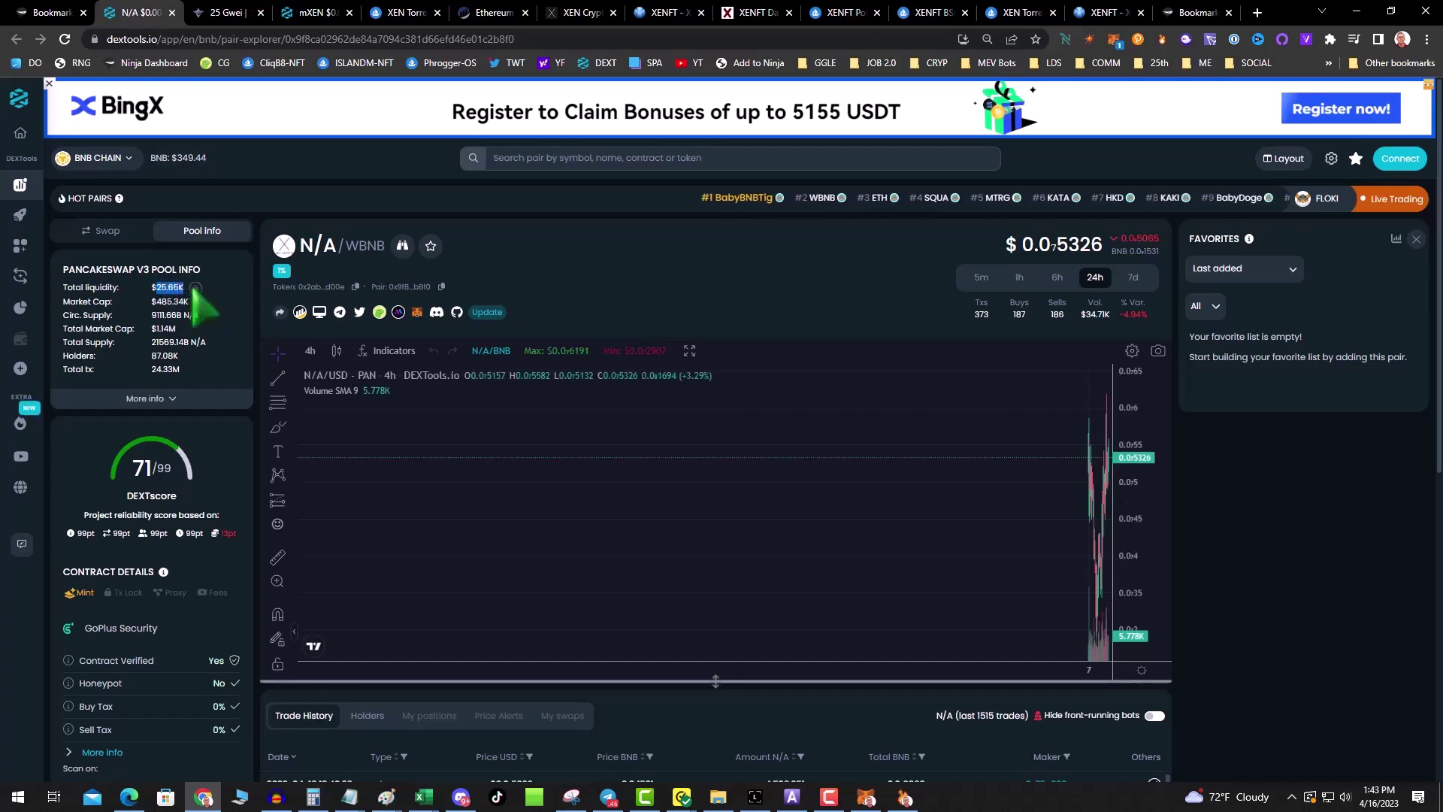
{"action": "scroll", "coordinate": [965, 500], "scroll_direction": "up", "scroll_amount": 5}
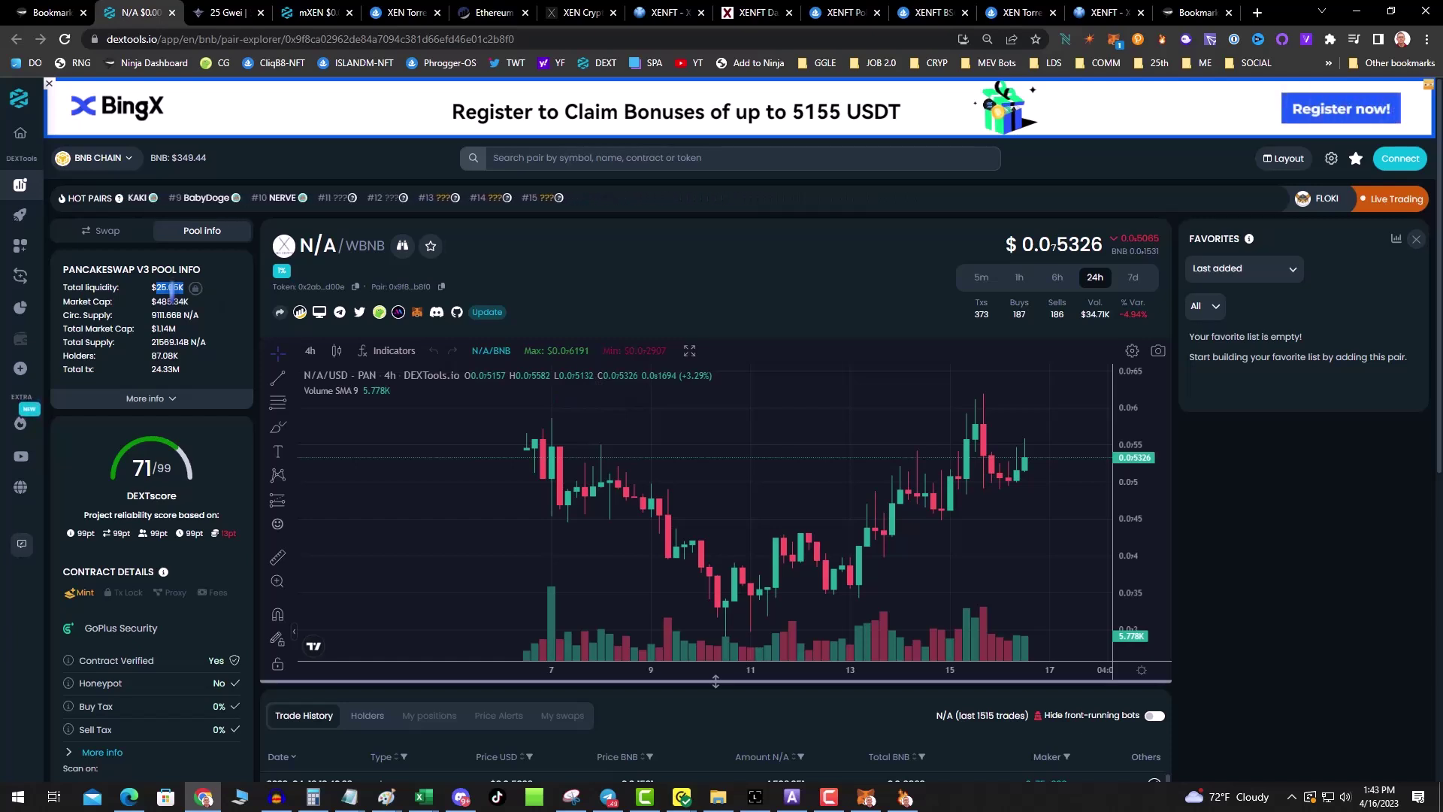
{"action": "left_click", "coordinate": [520, 157]}
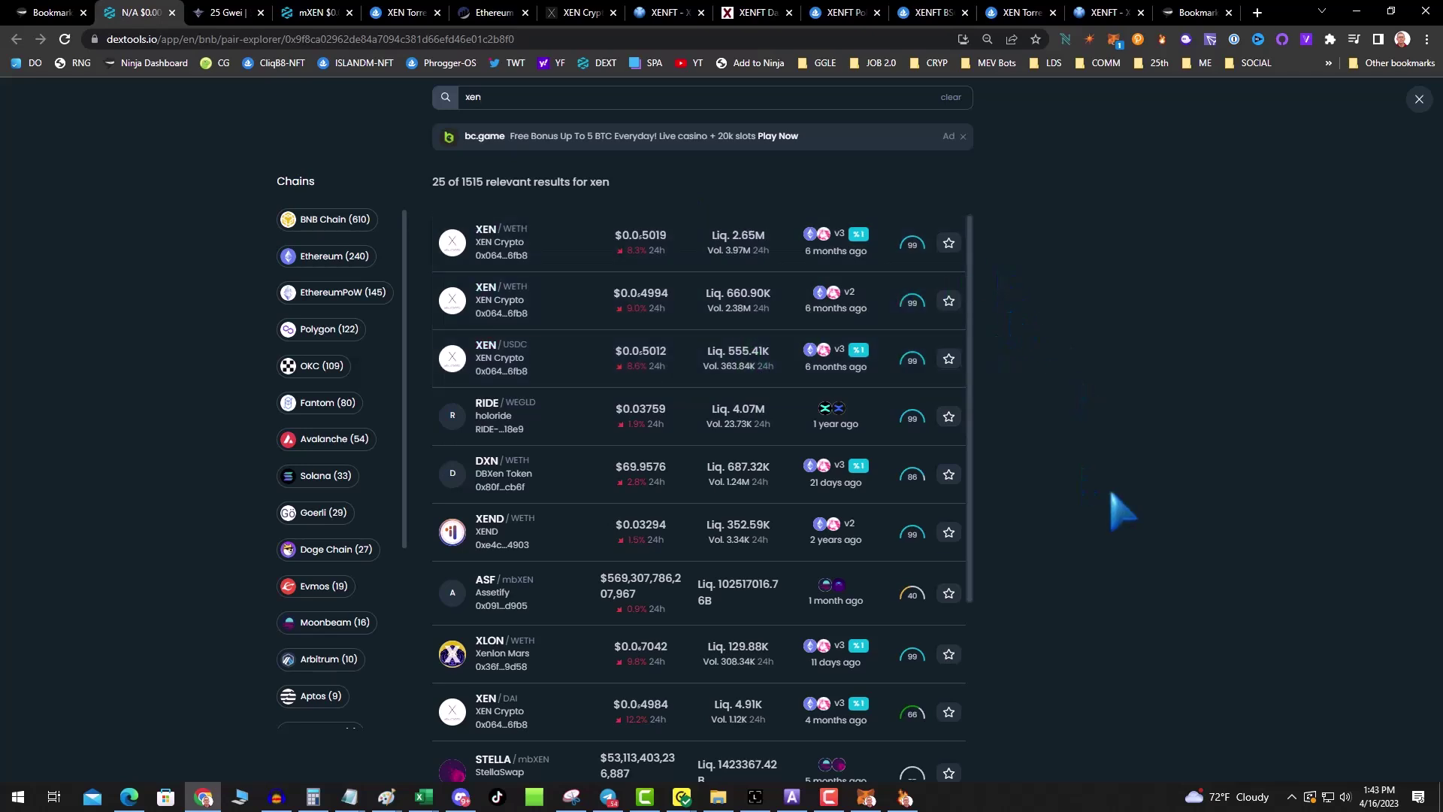
- Open the Ethereum XEN/WETH pair and highlight its $45.37M total market cap
{"action": "left_click", "coordinate": [583, 260]}
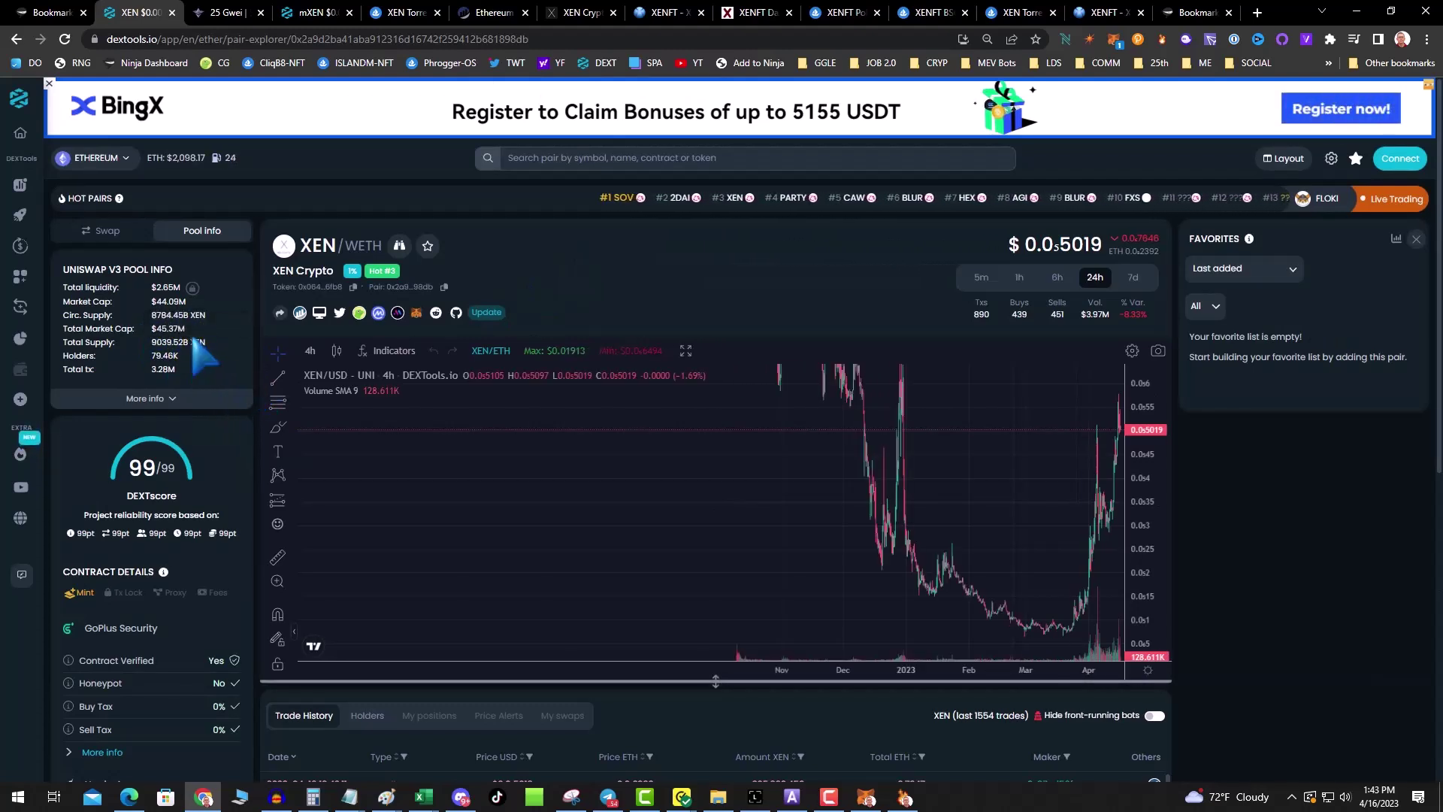
{"action": "left_click_drag", "start_coordinate": [186, 328], "coordinate": [158, 328]}
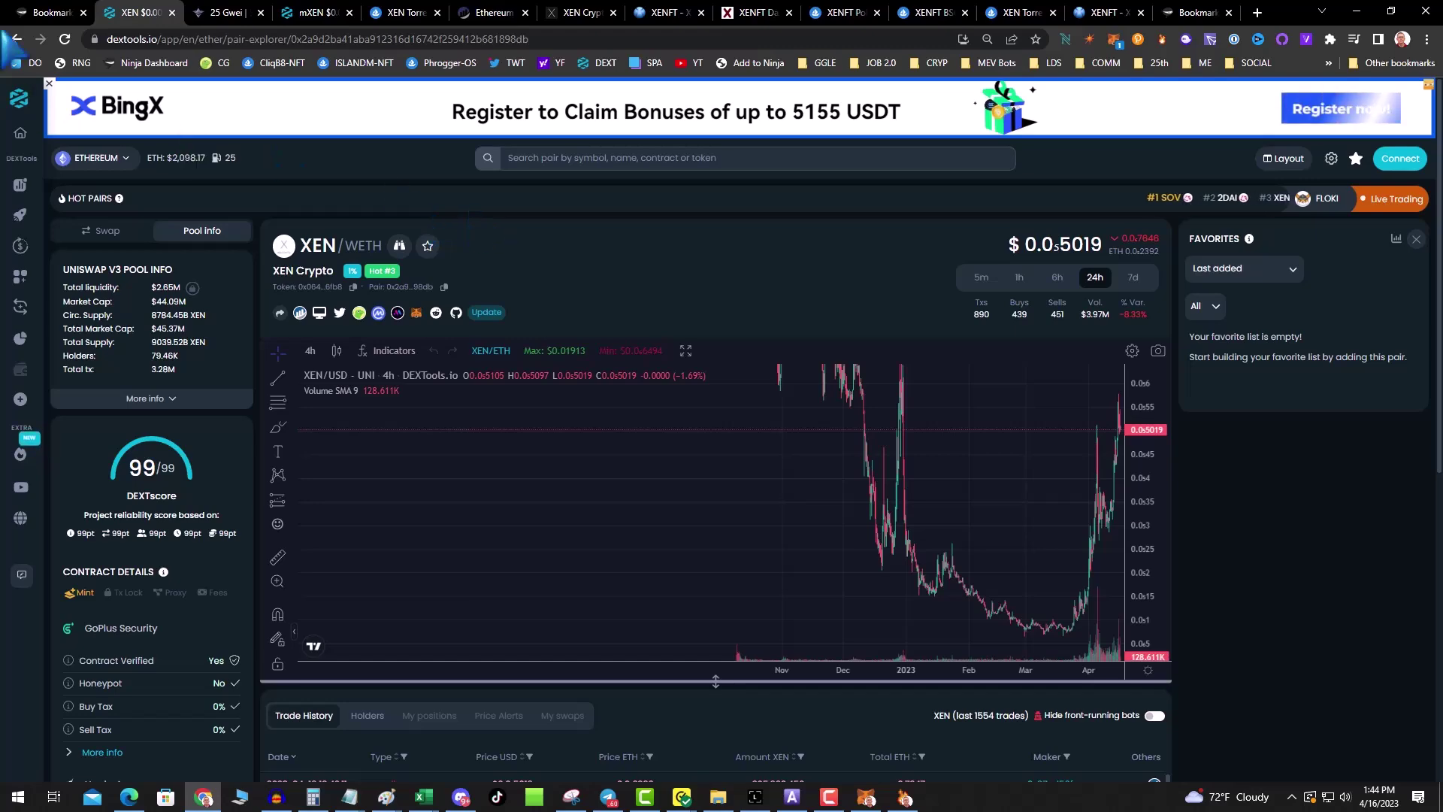
- Switch back to the Bookmark Ninja tab with the XEN Tools and XEN Charts groups
{"action": "left_click", "coordinate": [49, 12]}
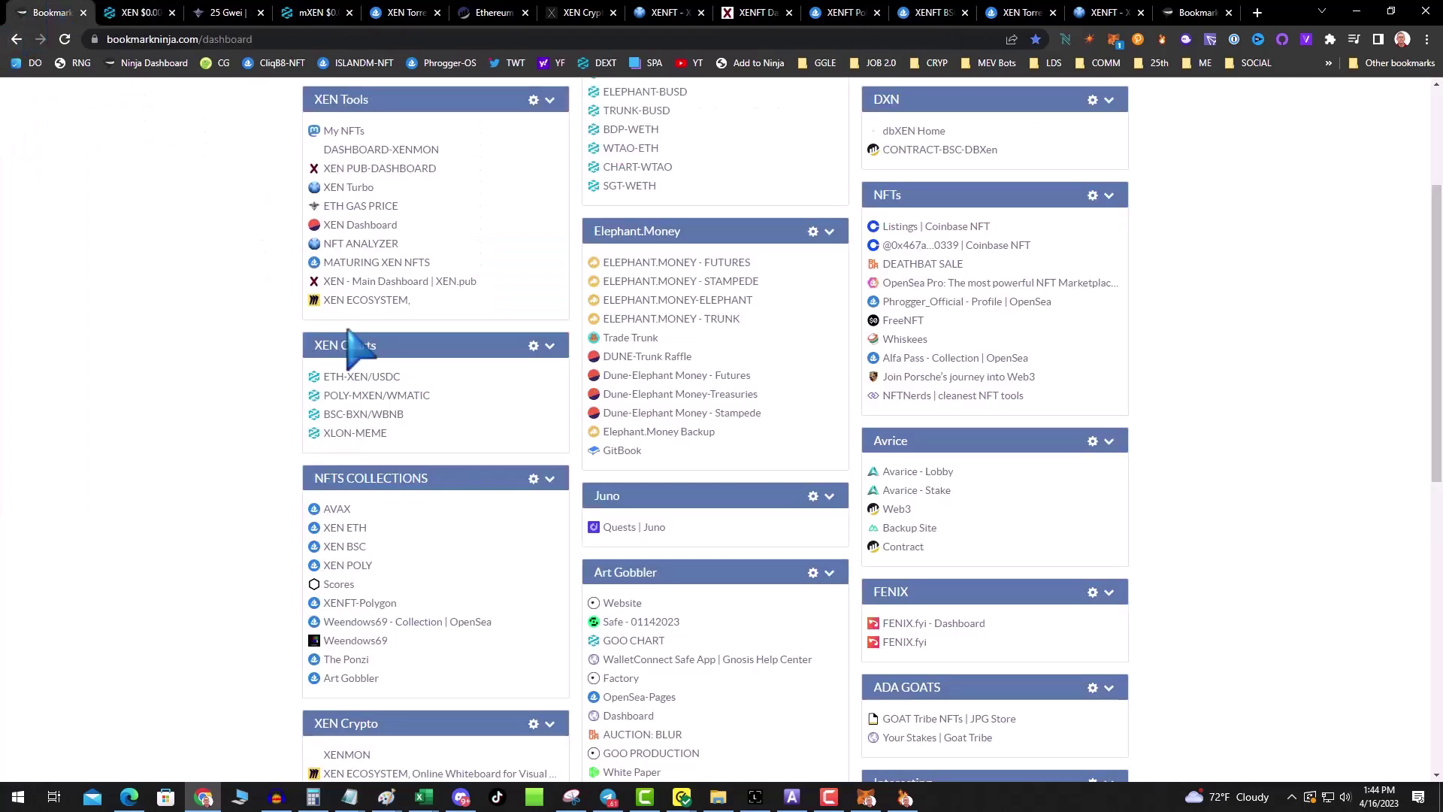